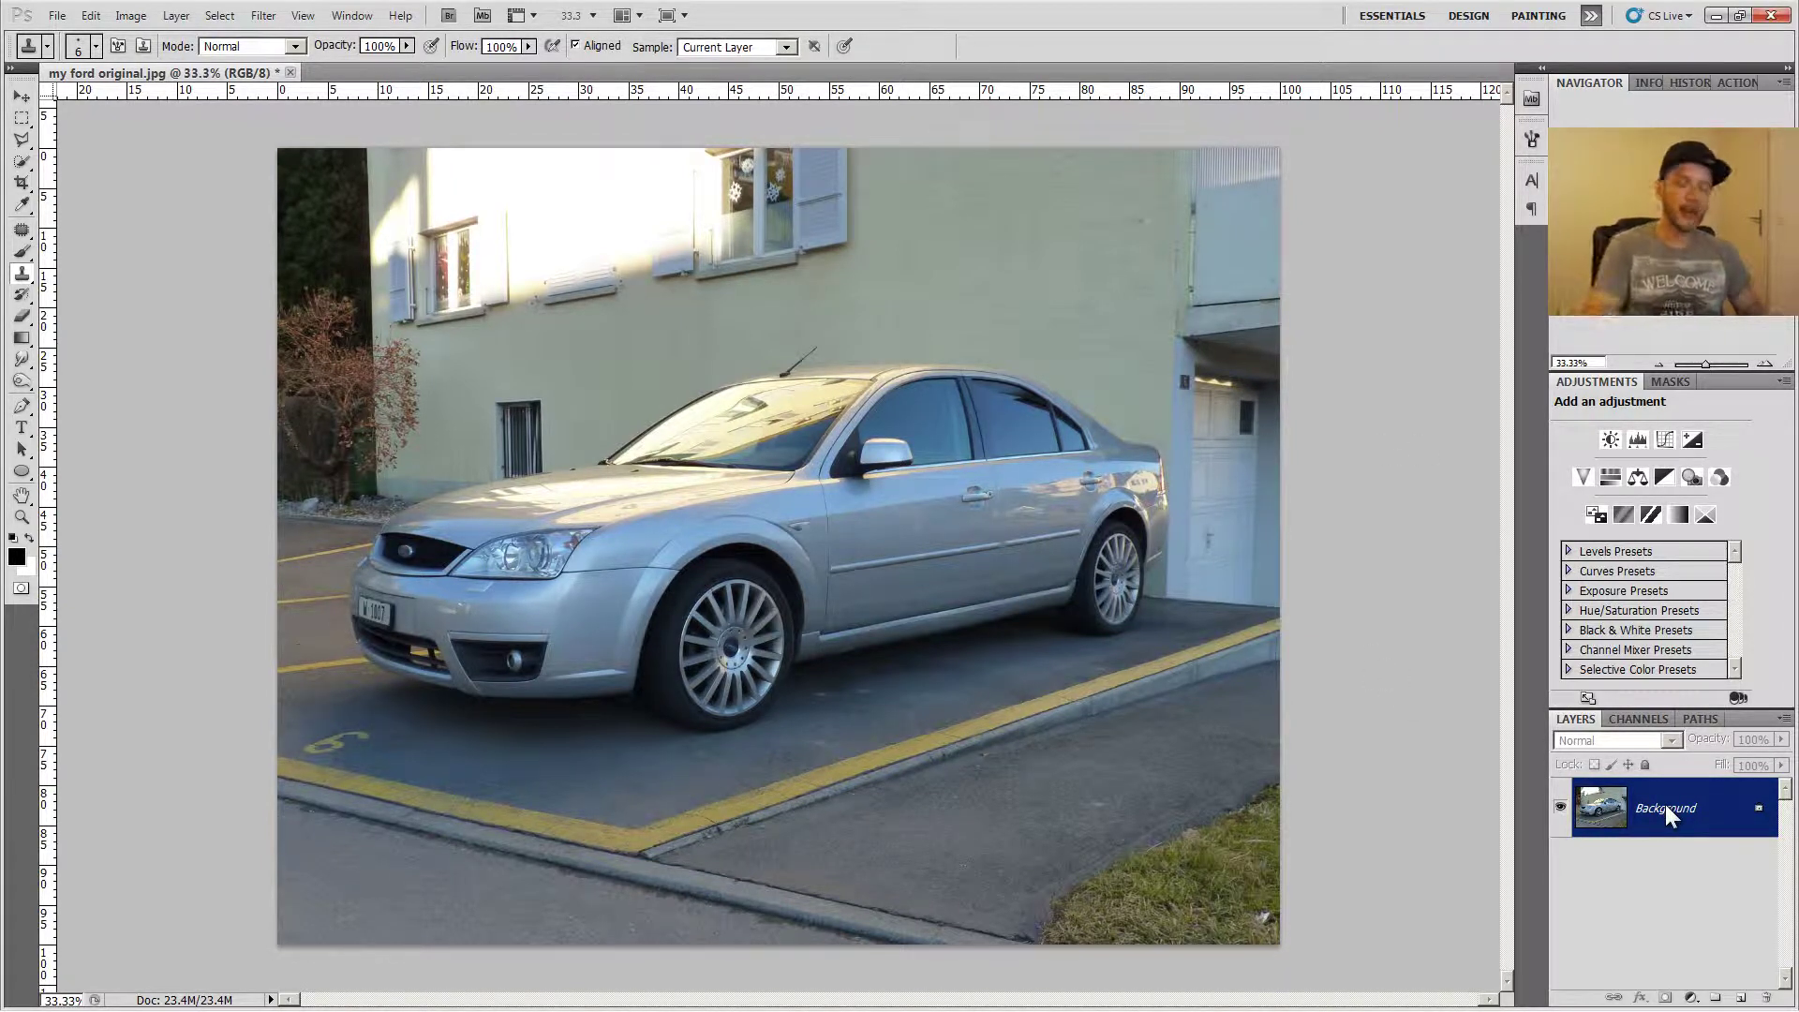
- Duplicate the background layer, zoom to 100% on the car's side, and select the Patch Tool
{"action": "key", "text": "ctrl+j"}
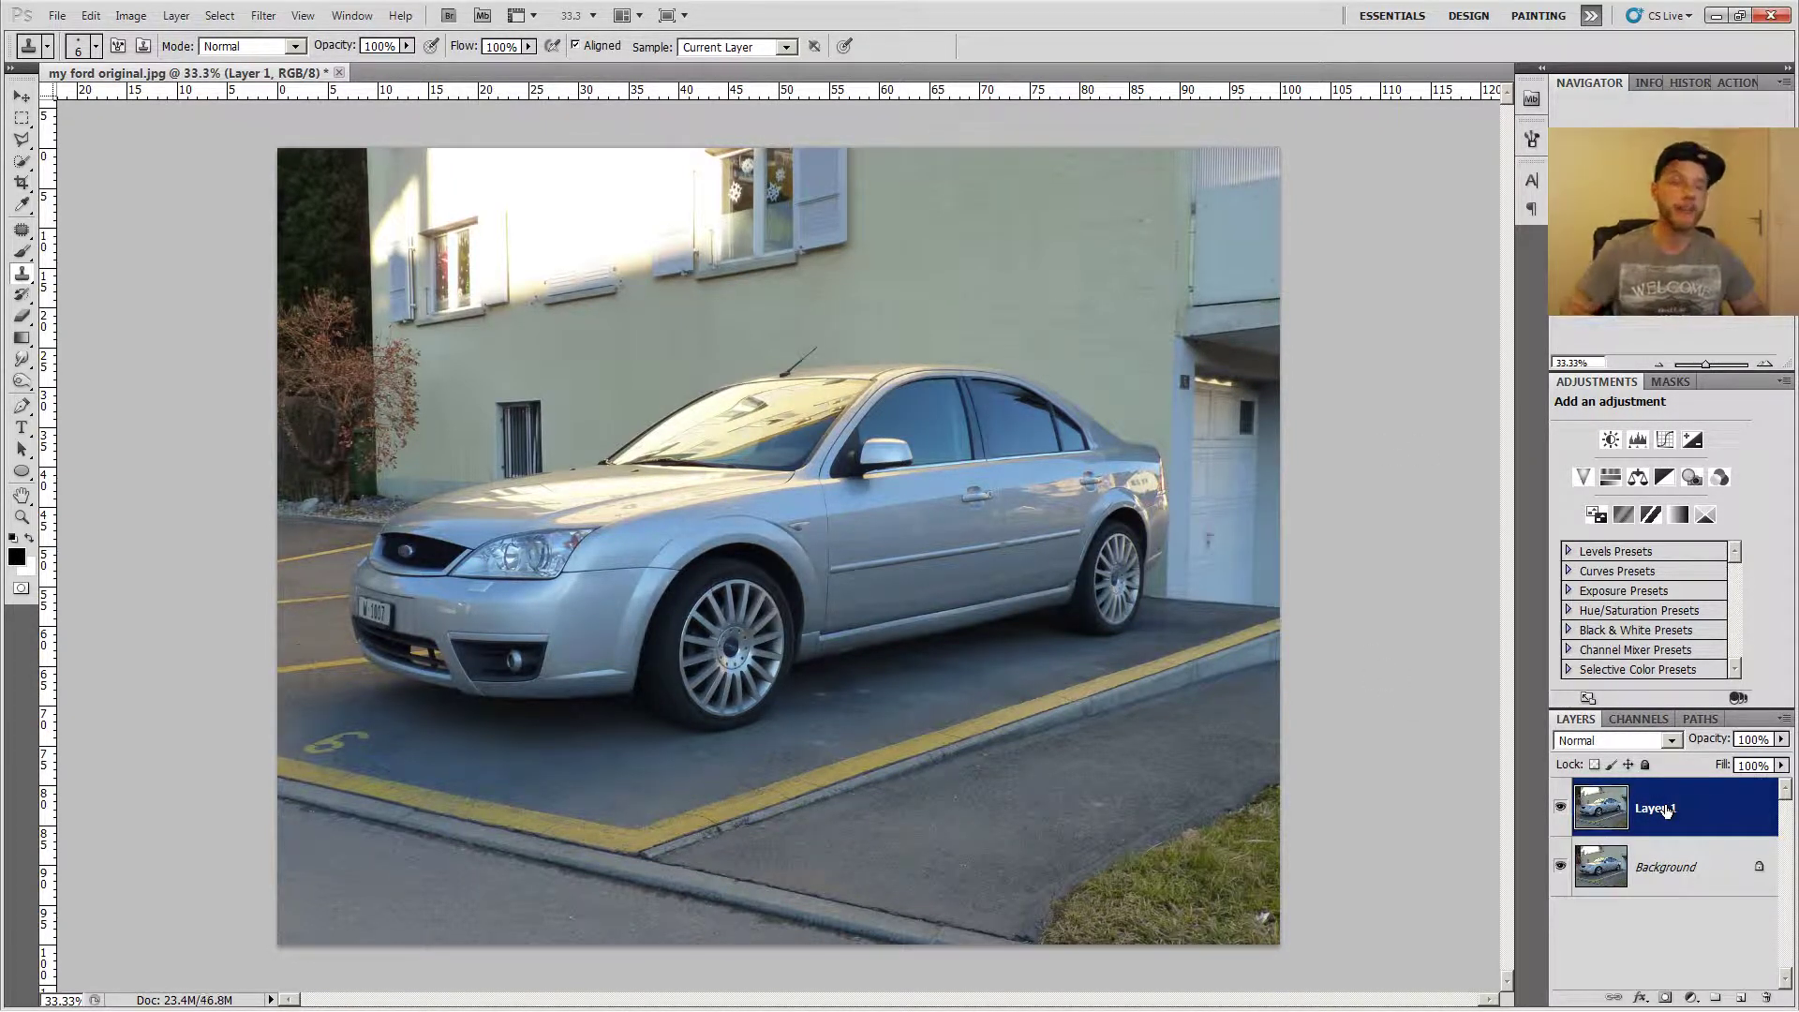
{"action": "key", "text": "ctrl+plus"}
{"action": "key", "text": "ctrl+plus"}
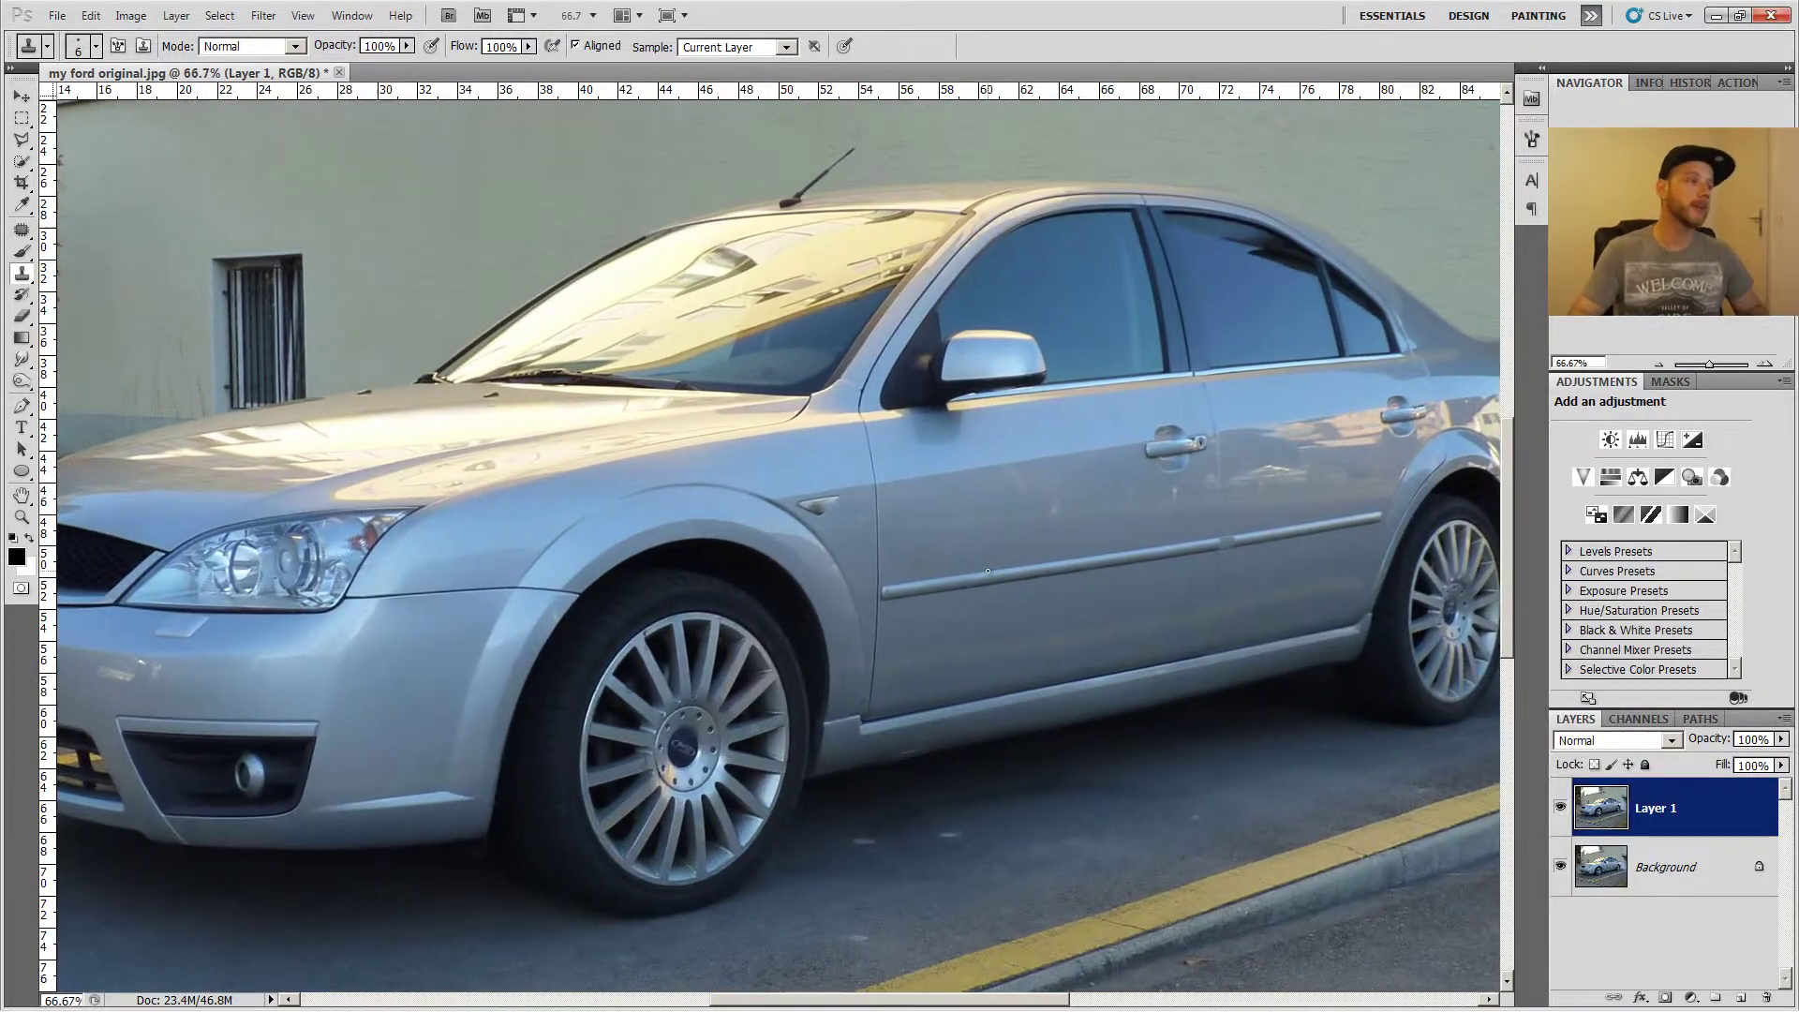
{"action": "key", "text": "ctrl+plus"}
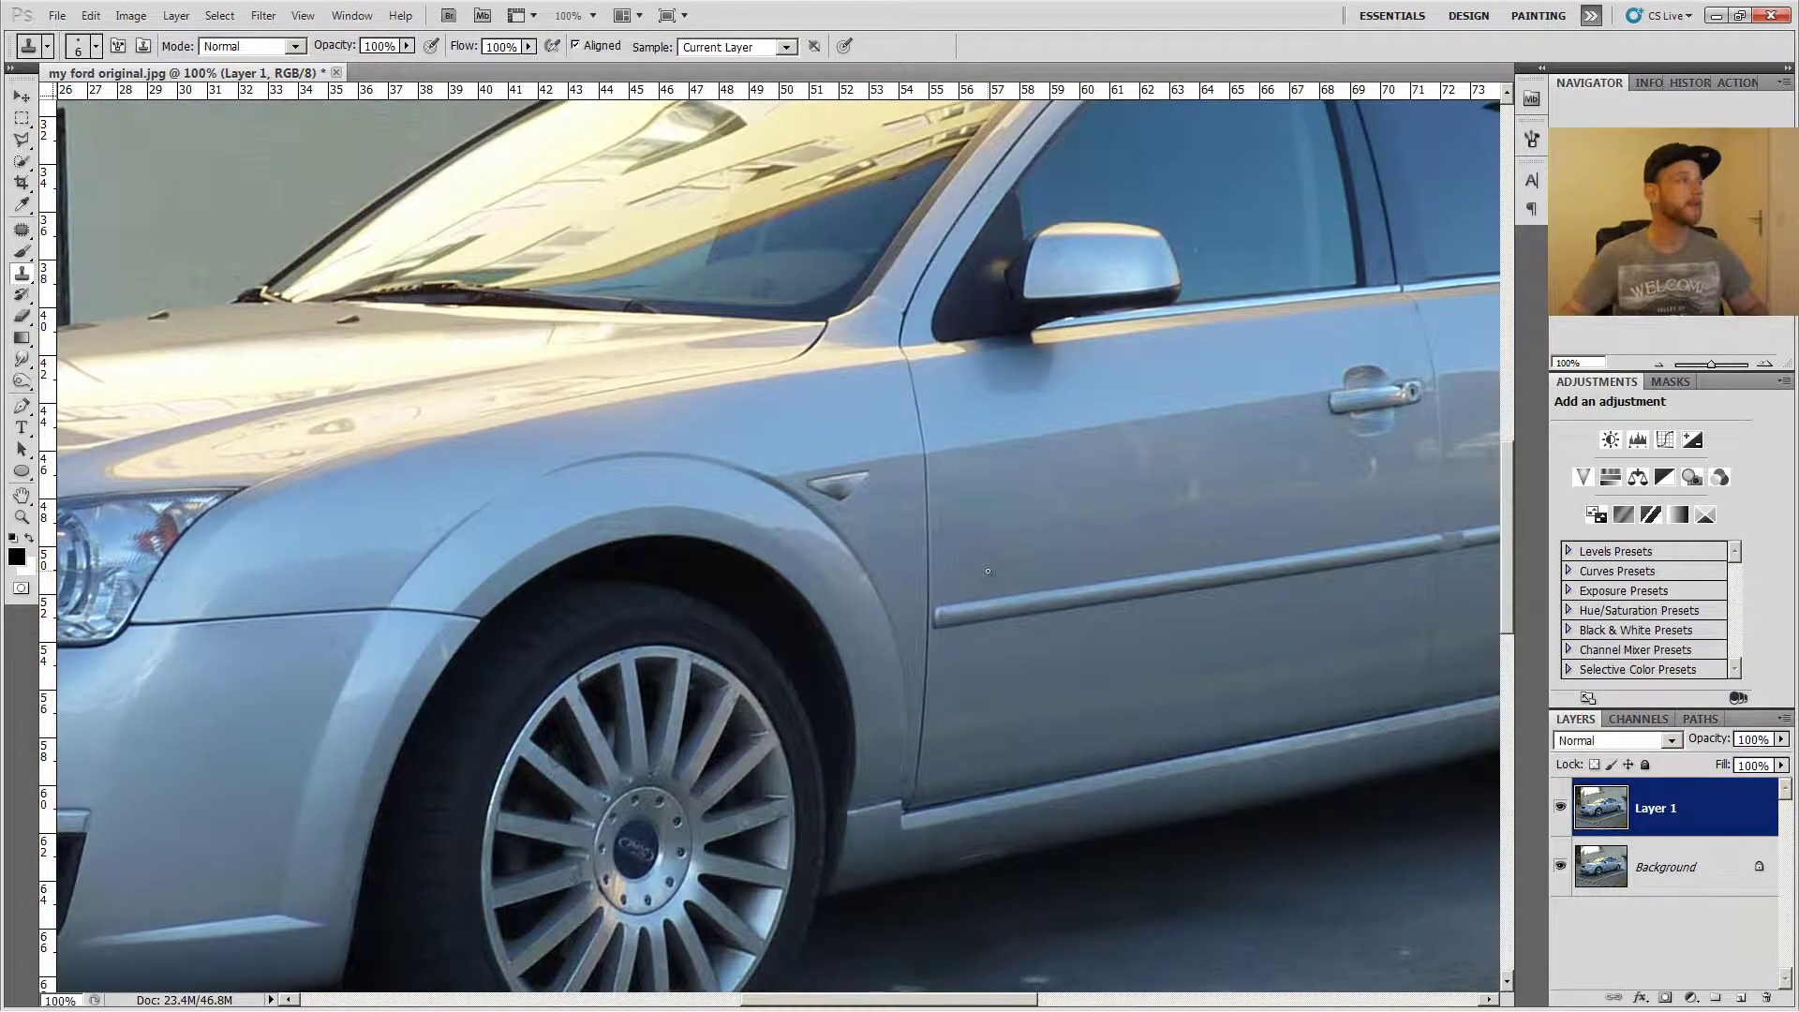
{"action": "left_click", "coordinate": [26, 234]}
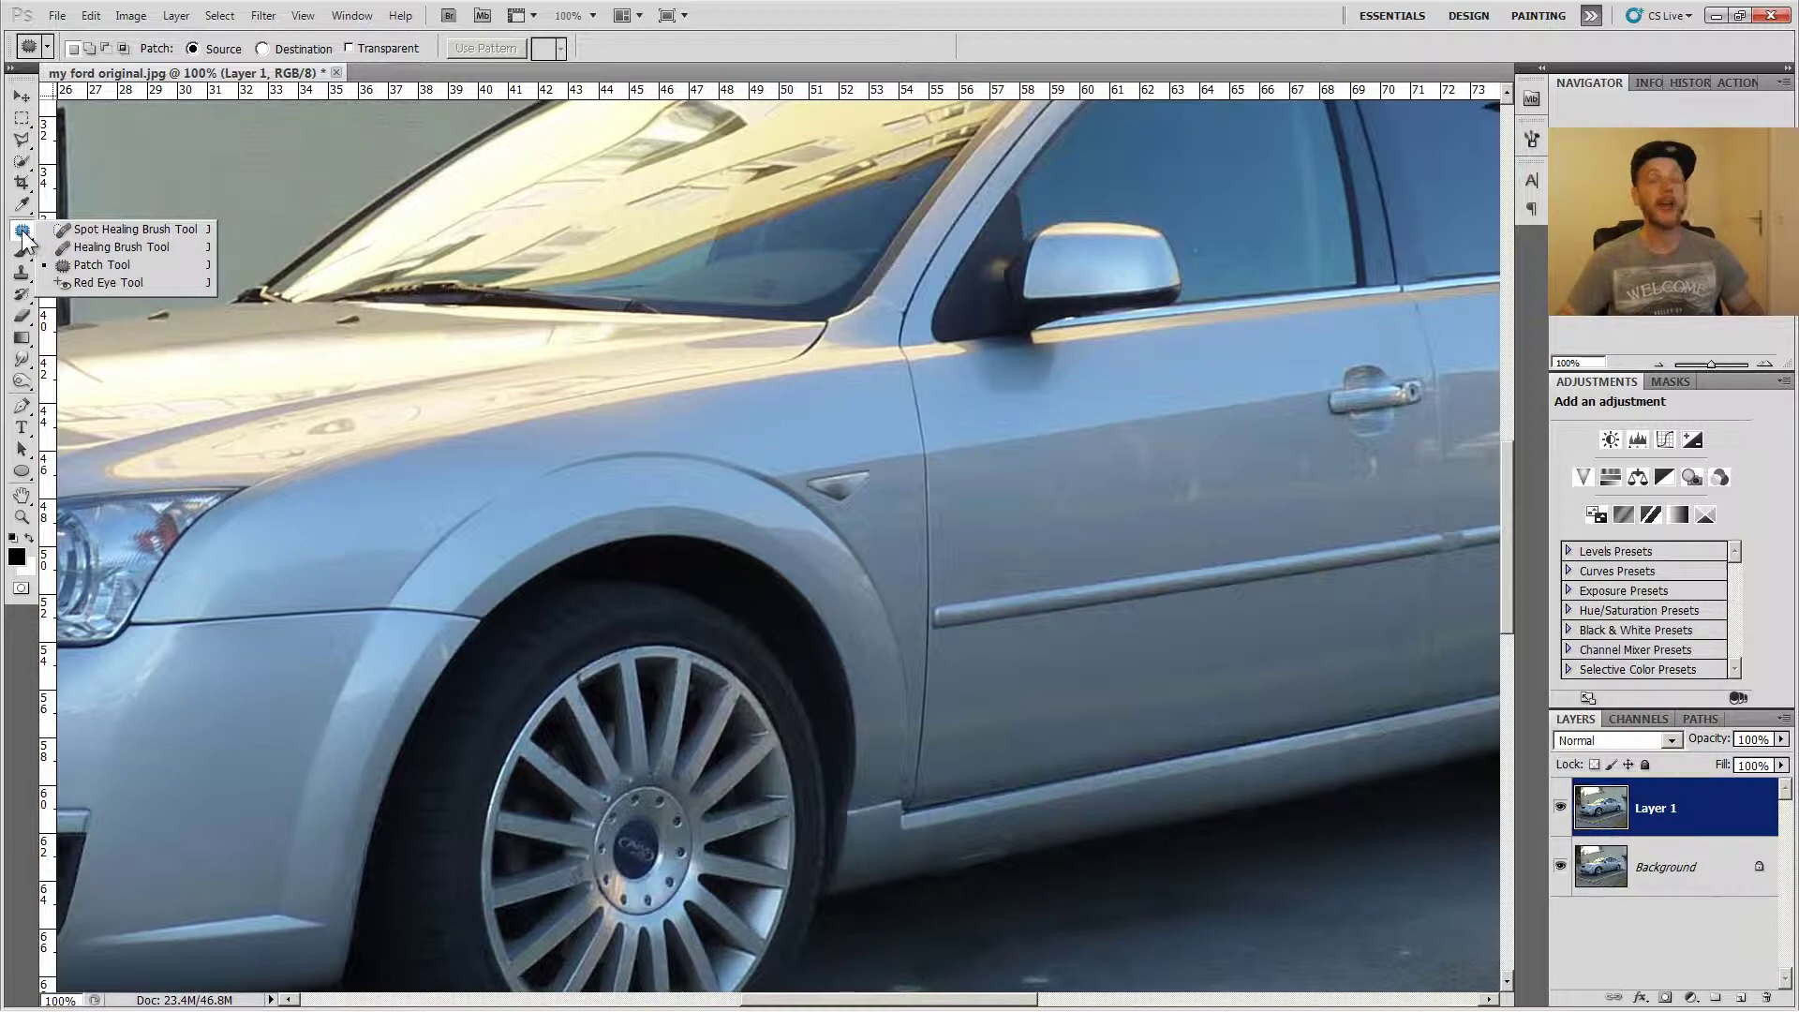
- Outline the fender side marker, patch it with clean panel texture, and deselect
{"action": "left_click", "coordinate": [114, 264]}
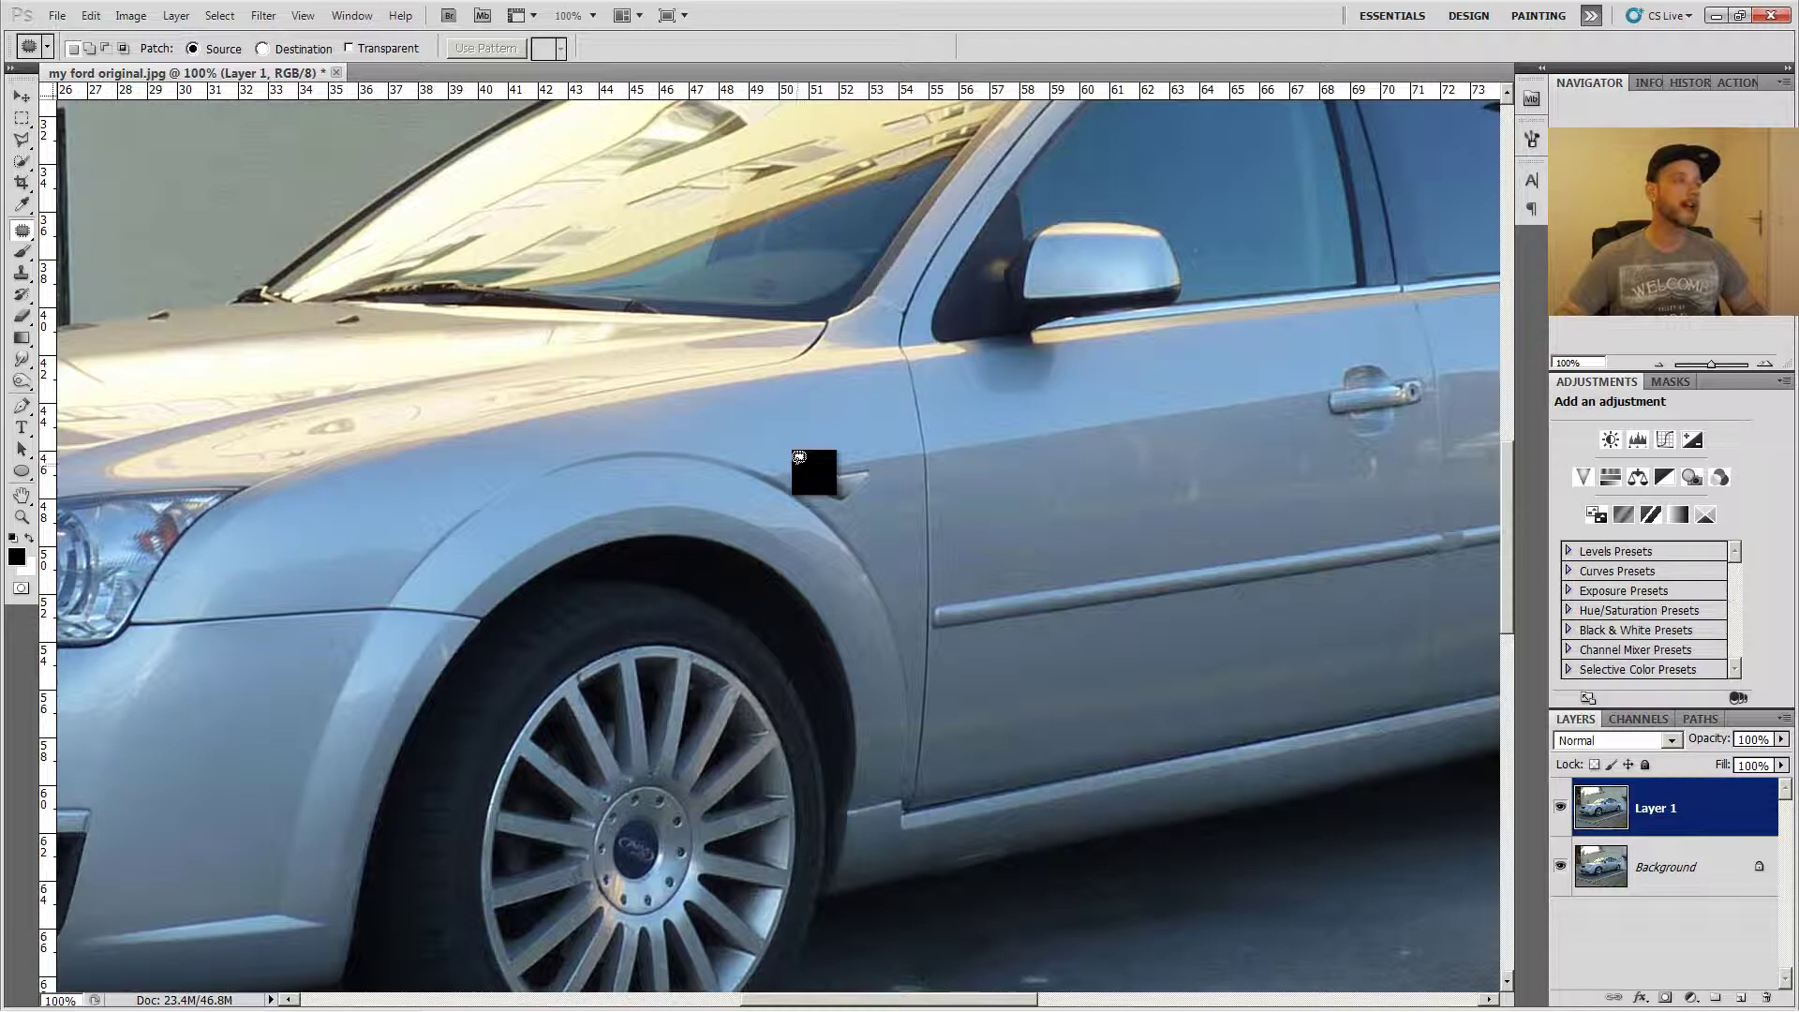
{"action": "mouse_move", "coordinate": [798, 456]}
{"action": "left_mouse_down"}
{"action": "mouse_move", "coordinate": [847, 446]}
{"action": "mouse_move", "coordinate": [803, 474]}
{"action": "mouse_move", "coordinate": [913, 481]}
{"action": "mouse_move", "coordinate": [1016, 470]}
{"action": "left_mouse_up"}
{"action": "key", "text": "ctrl+d"}
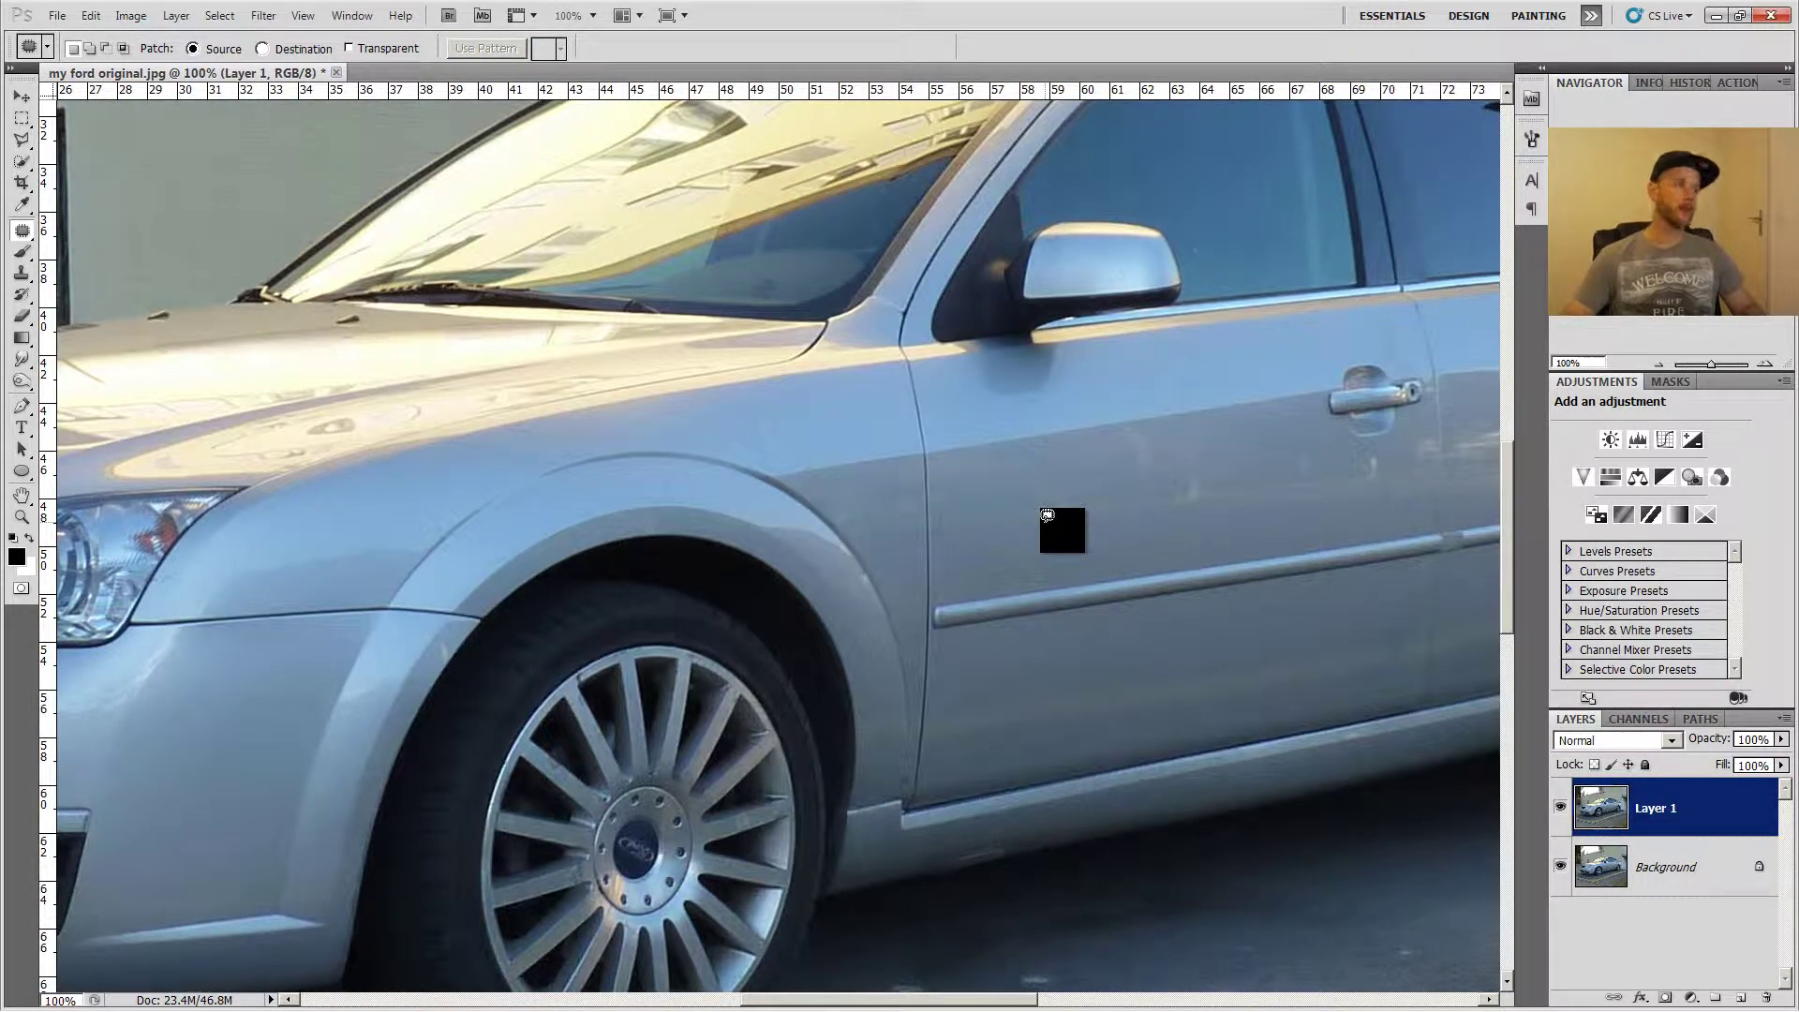
- Patch the front door handle with clean door panel and deselect
{"action": "mouse_move", "coordinate": [1111, 521]}
{"action": "left_mouse_down"}
{"action": "mouse_move", "coordinate": [988, 488]}
{"action": "mouse_move", "coordinate": [862, 492]}
{"action": "left_mouse_up"}
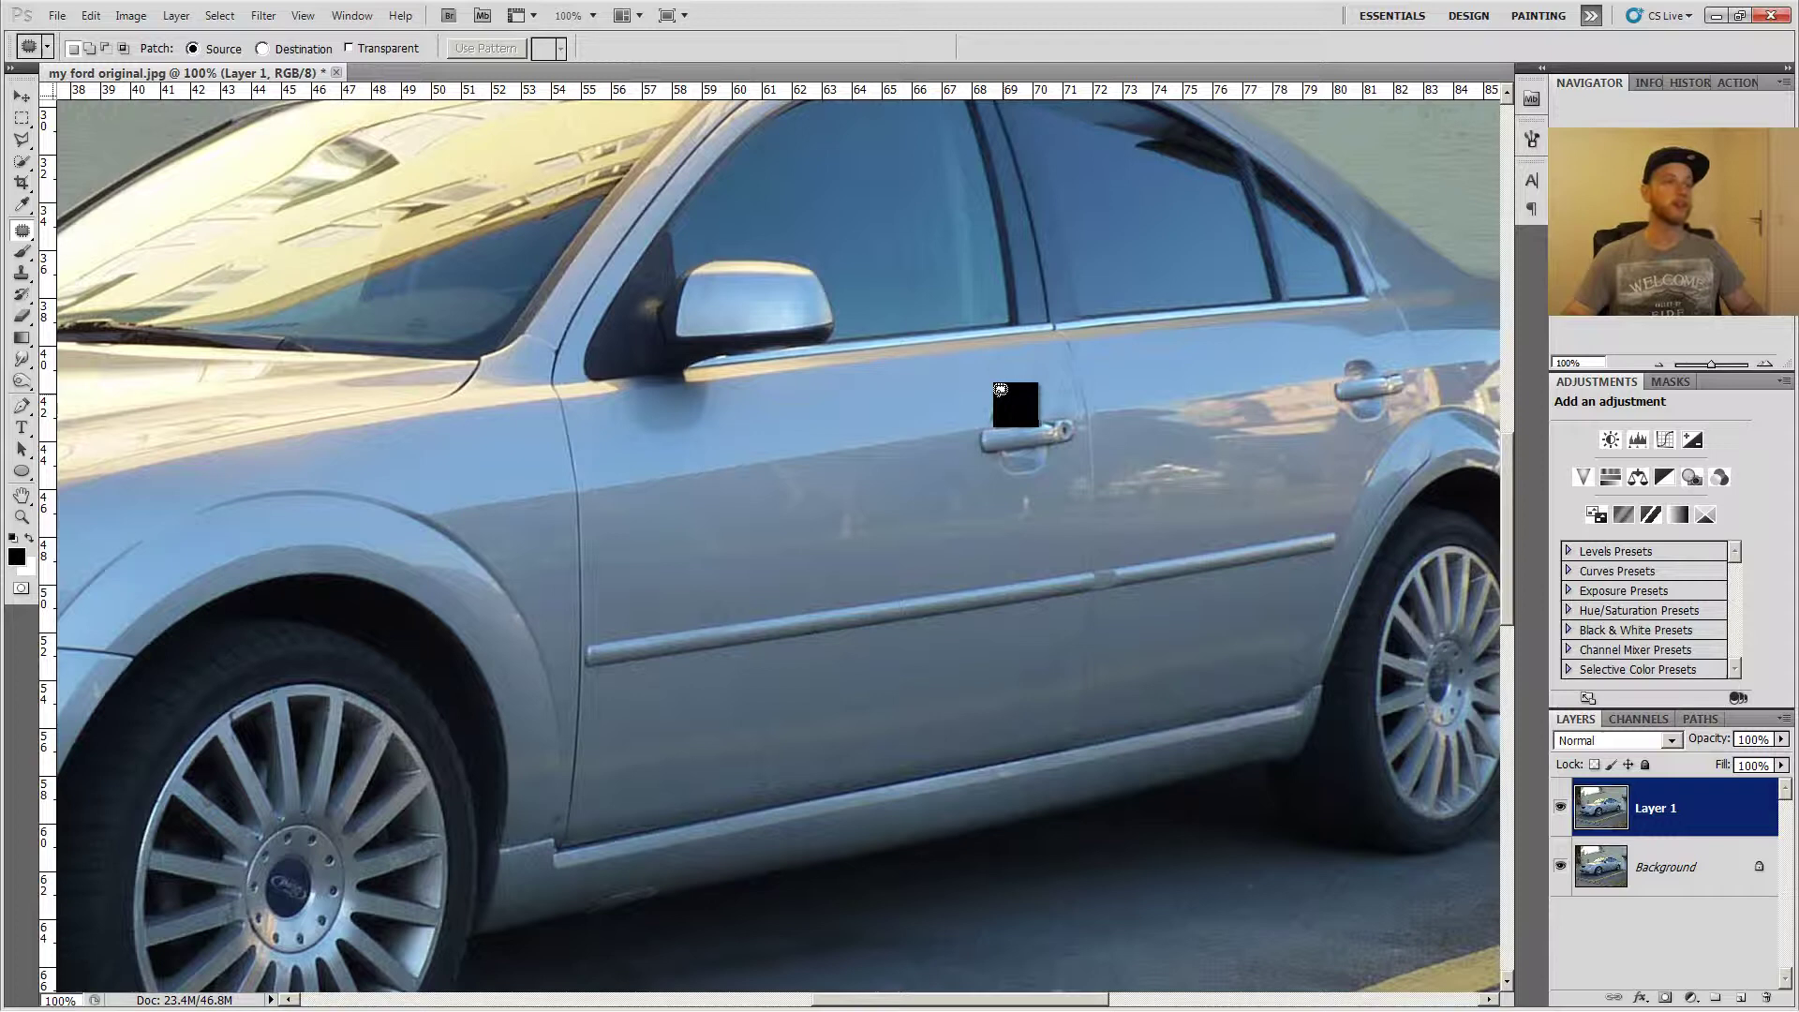
{"action": "mouse_move", "coordinate": [984, 463]}
{"action": "left_mouse_down"}
{"action": "mouse_move", "coordinate": [1039, 478]}
{"action": "mouse_move", "coordinate": [1080, 450]}
{"action": "mouse_move", "coordinate": [1071, 411]}
{"action": "mouse_move", "coordinate": [1027, 386]}
{"action": "mouse_move", "coordinate": [839, 459]}
{"action": "left_mouse_up"}
{"action": "key", "text": "ctrl+d"}
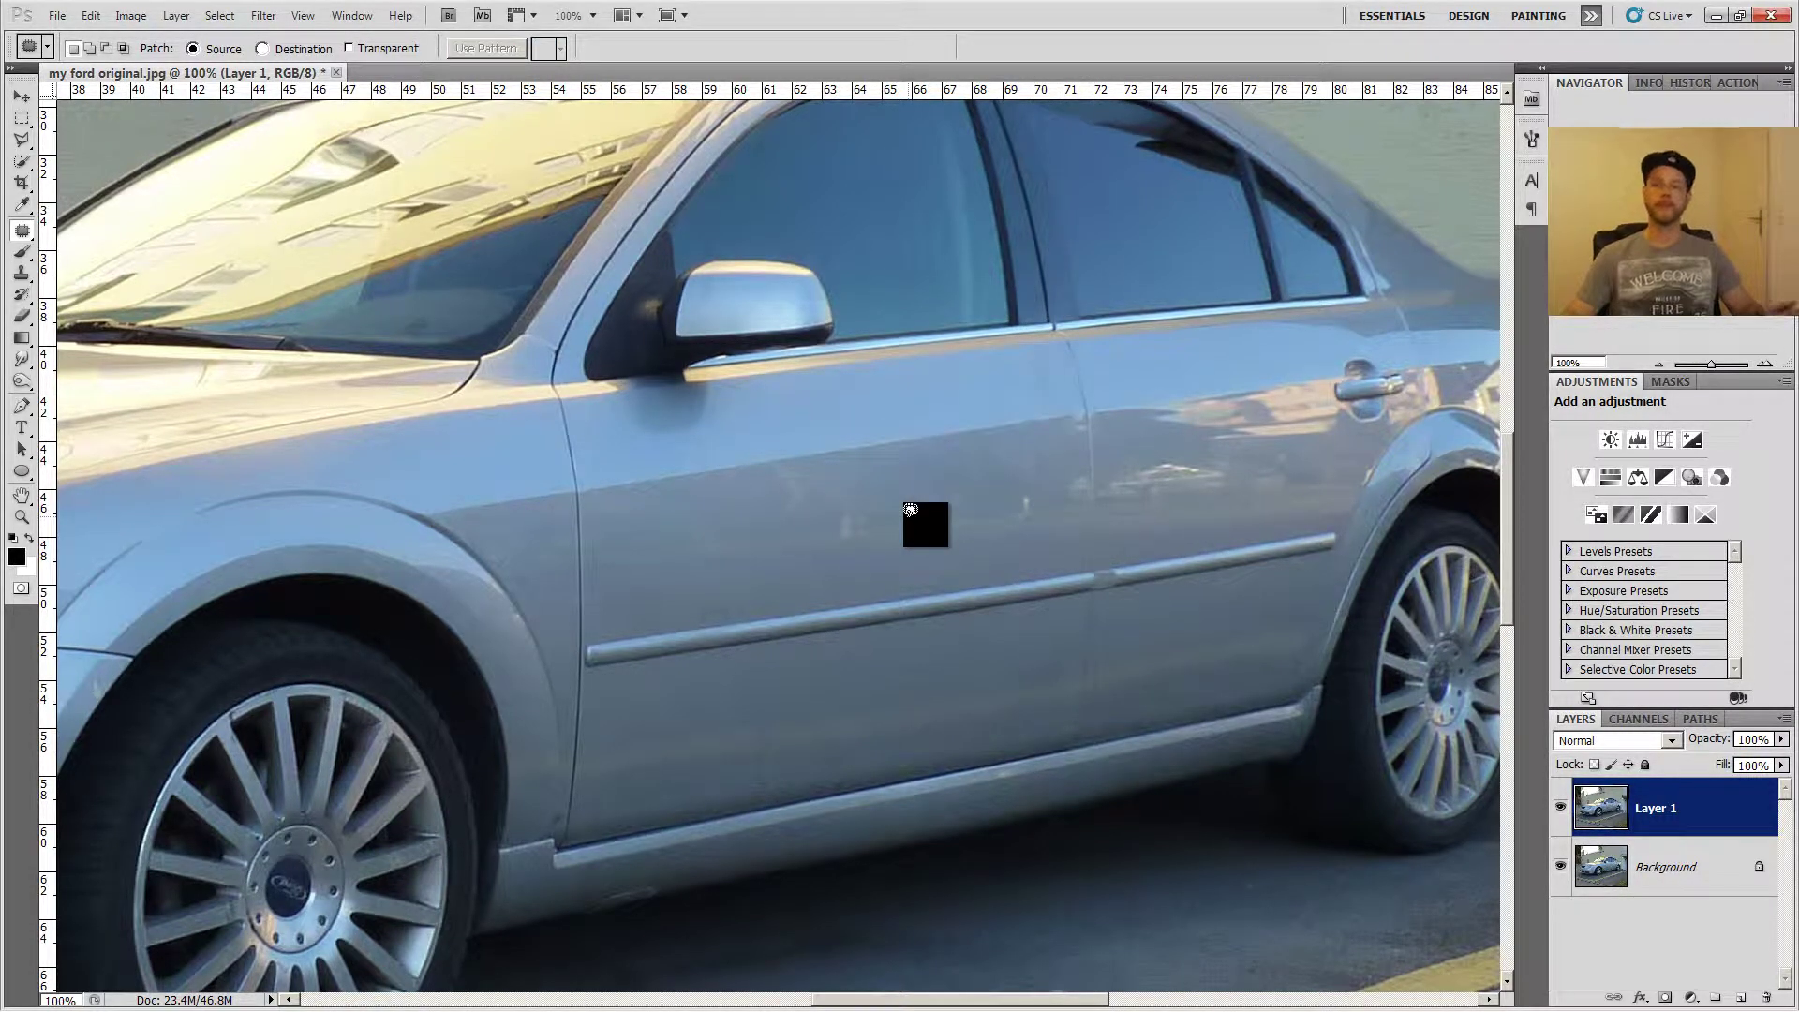
- Patch the rear door handle and the leftover mark beside it with clean panel
{"action": "left_click_drag", "start_coordinate": [1245, 430], "coordinate": [1036, 516]}
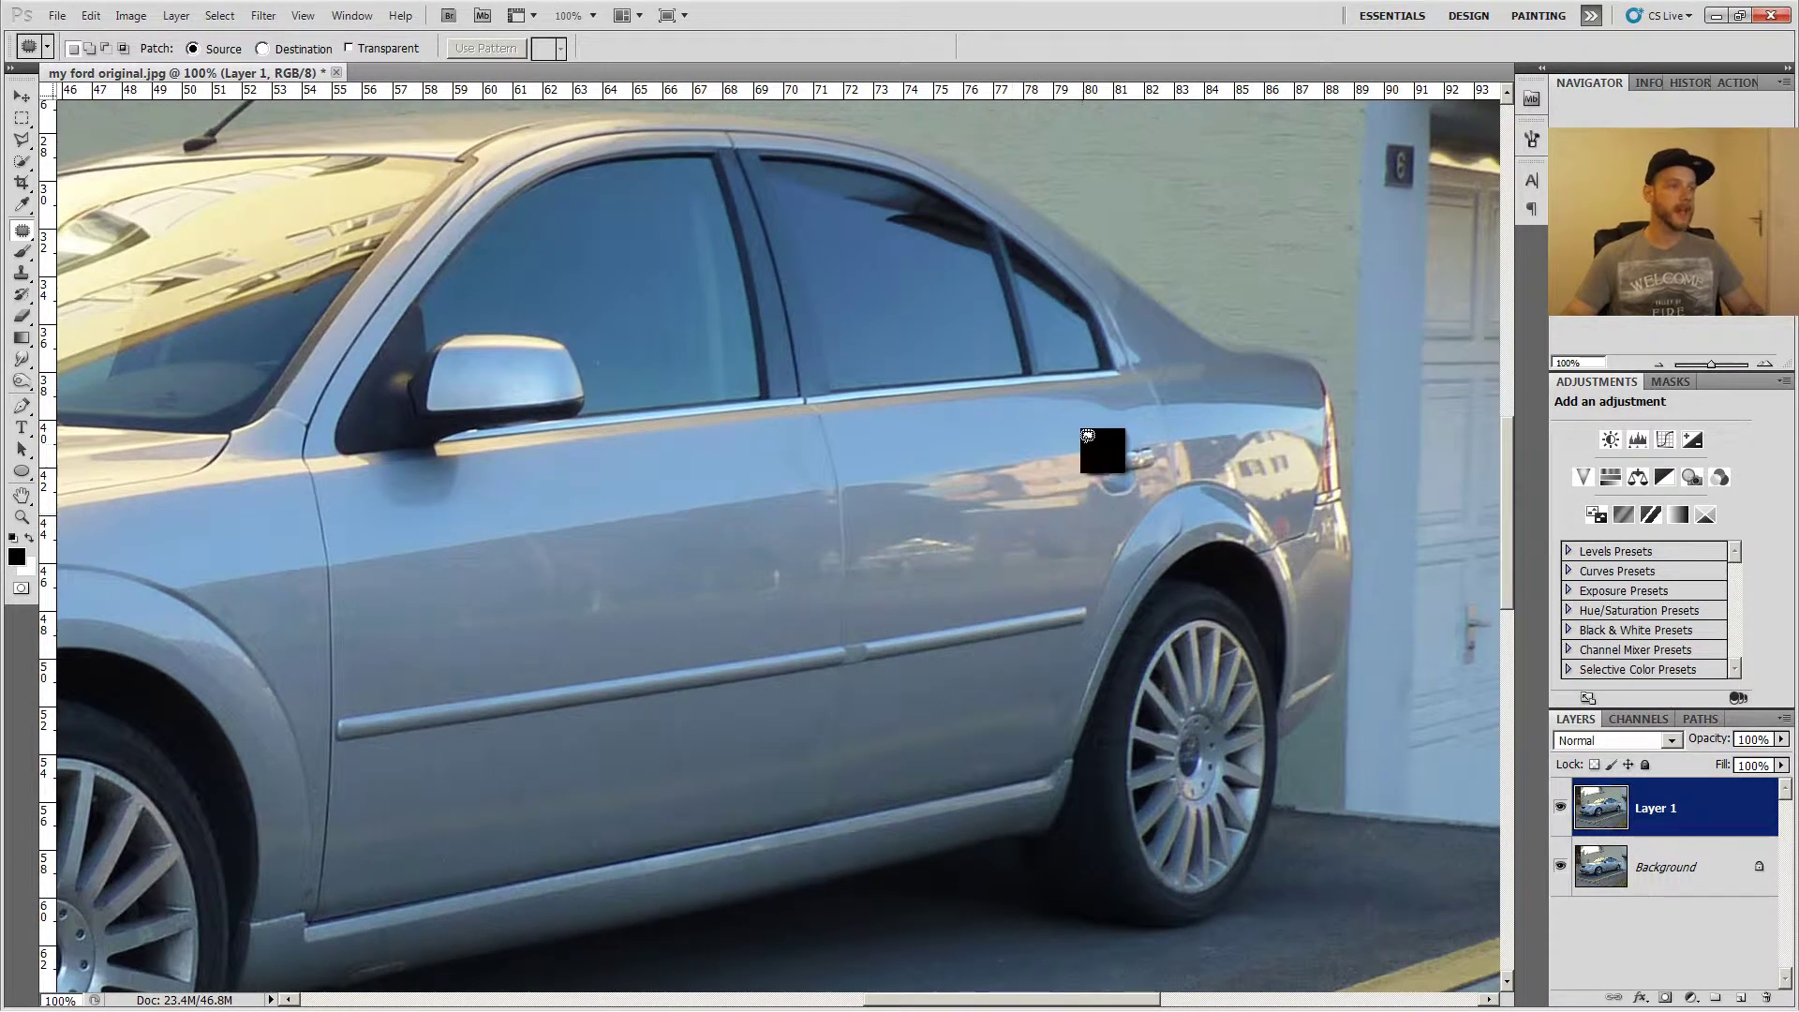
{"action": "mouse_move", "coordinate": [1097, 419]}
{"action": "left_mouse_down"}
{"action": "mouse_move", "coordinate": [1160, 460]}
{"action": "mouse_move", "coordinate": [993, 479]}
{"action": "left_mouse_up"}
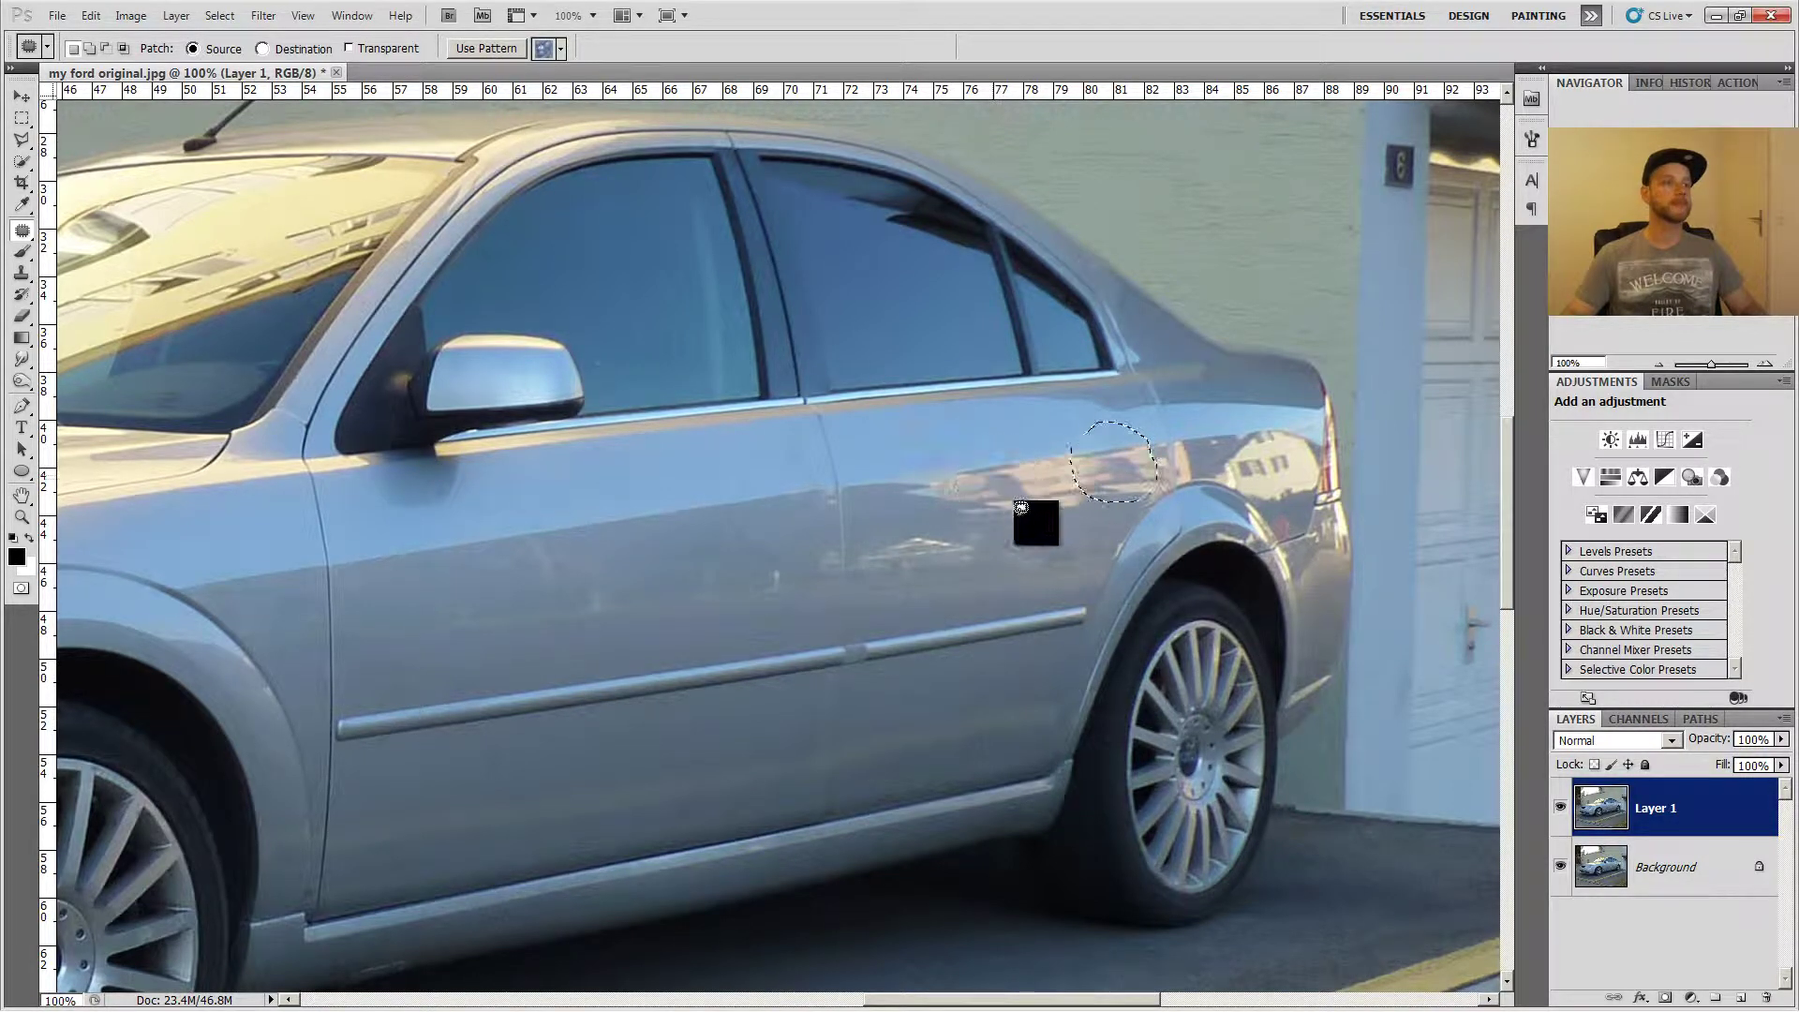
{"action": "key", "text": "ctrl+d"}
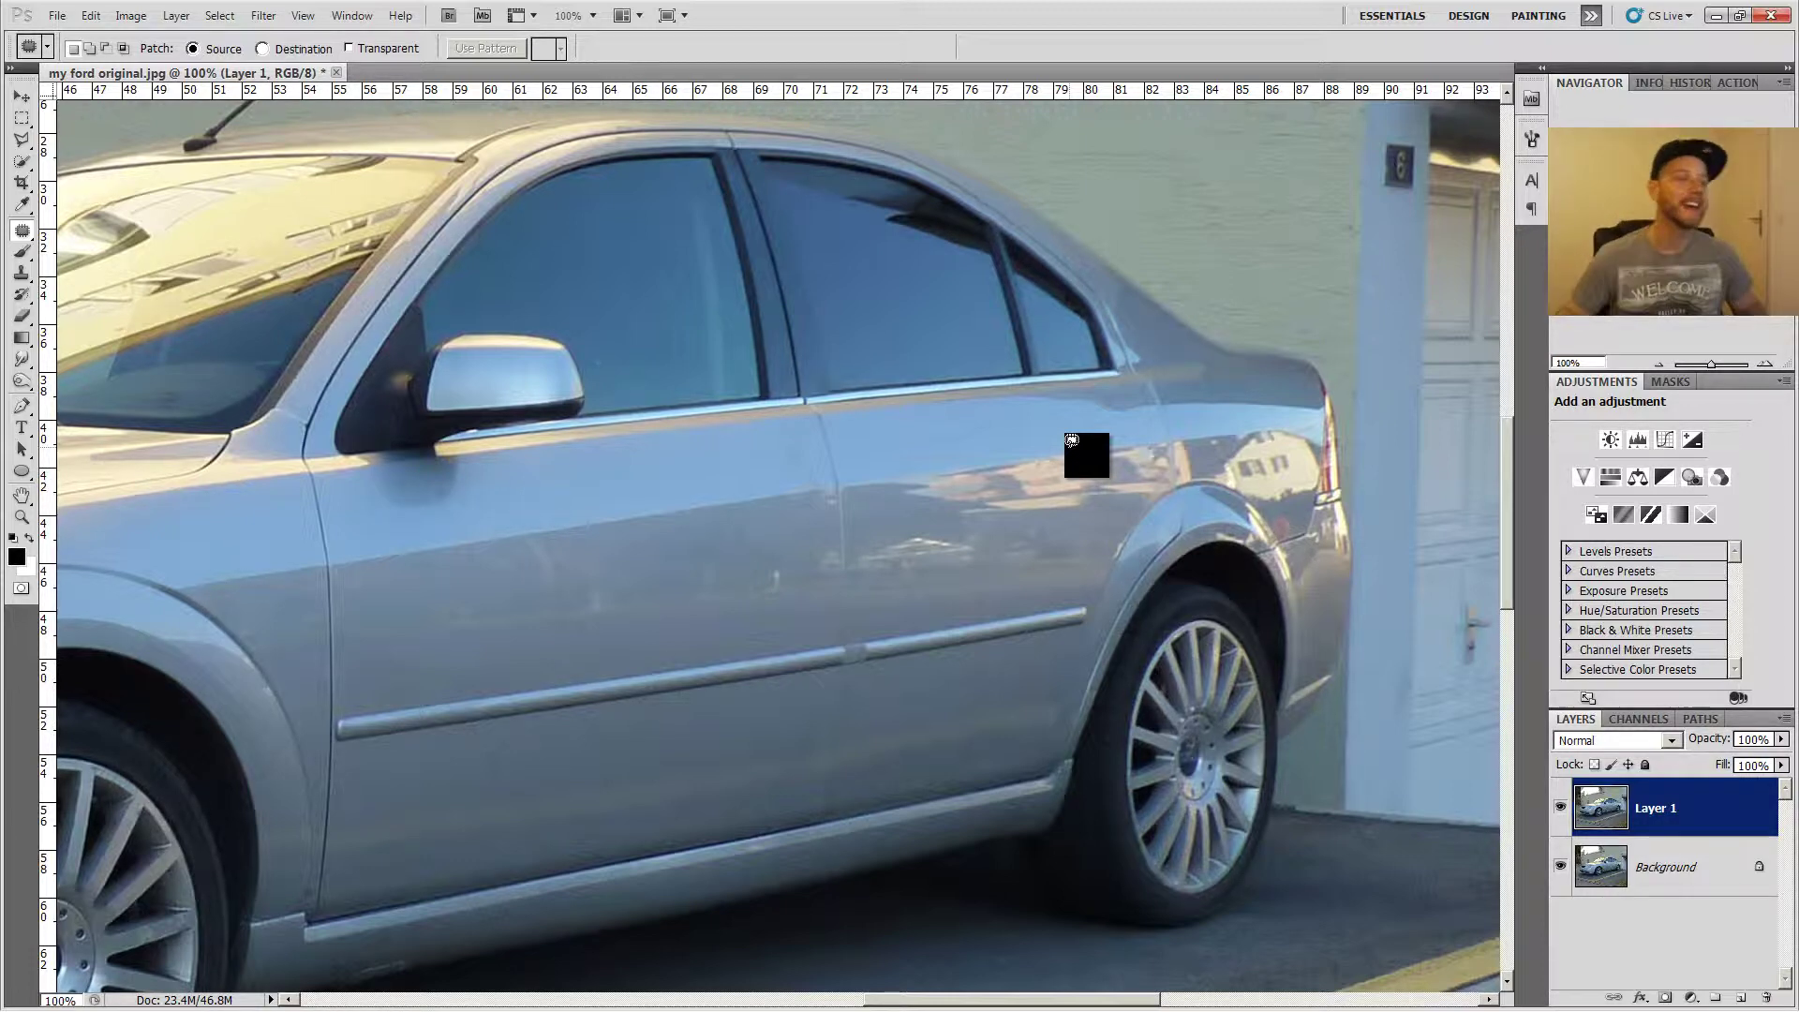
{"action": "left_click_drag", "start_coordinate": [1071, 442], "coordinate": [1086, 456]}
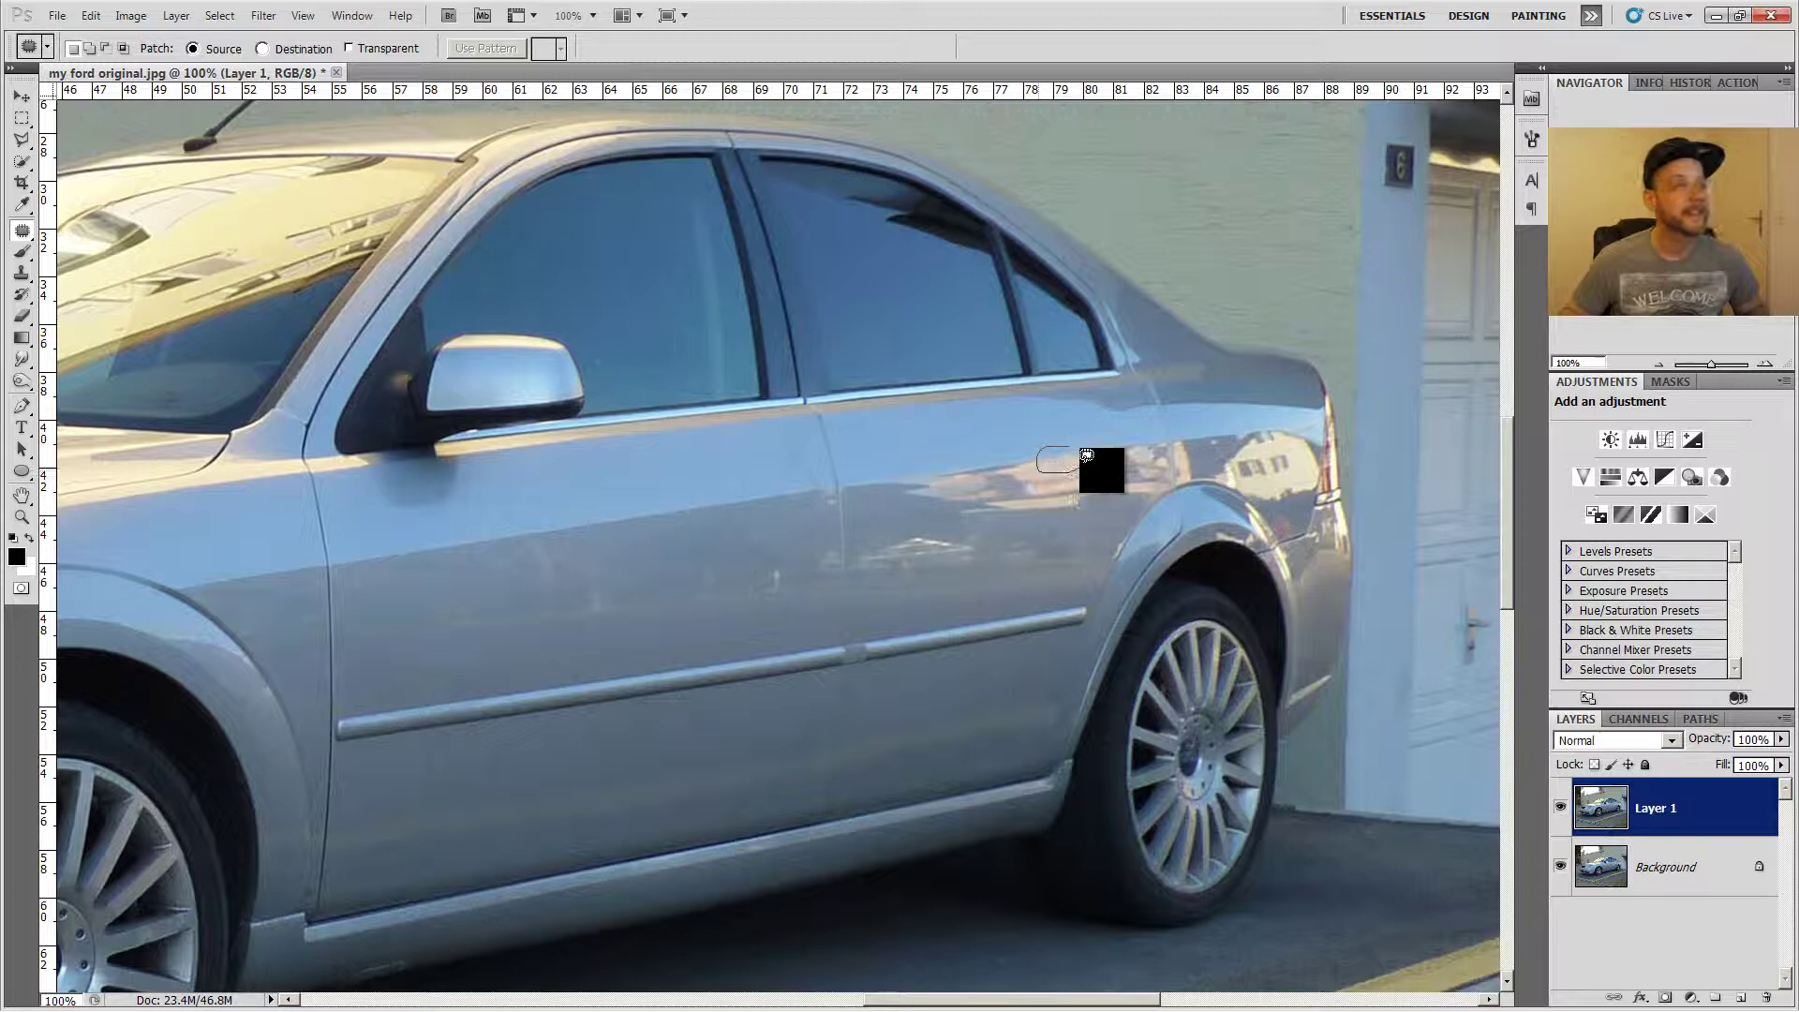
{"action": "left_click_drag", "start_coordinate": [1086, 455], "coordinate": [1001, 477]}
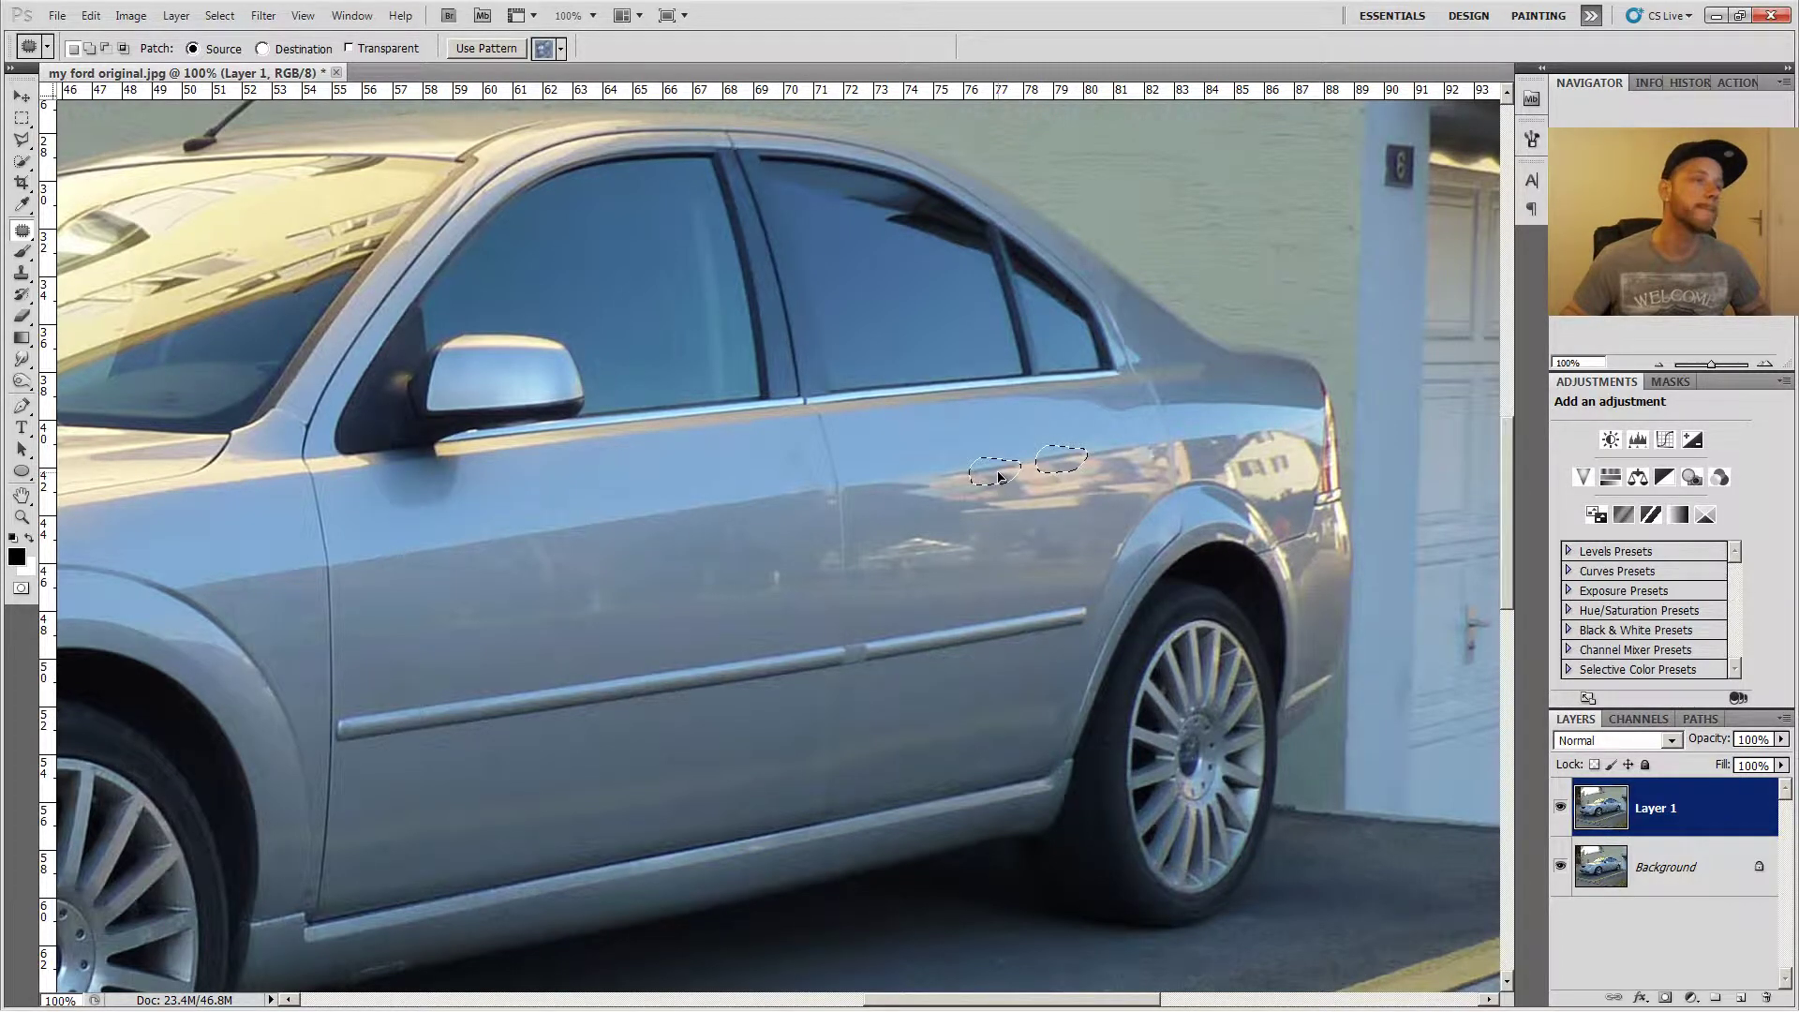
{"action": "left_click", "coordinate": [1076, 541]}
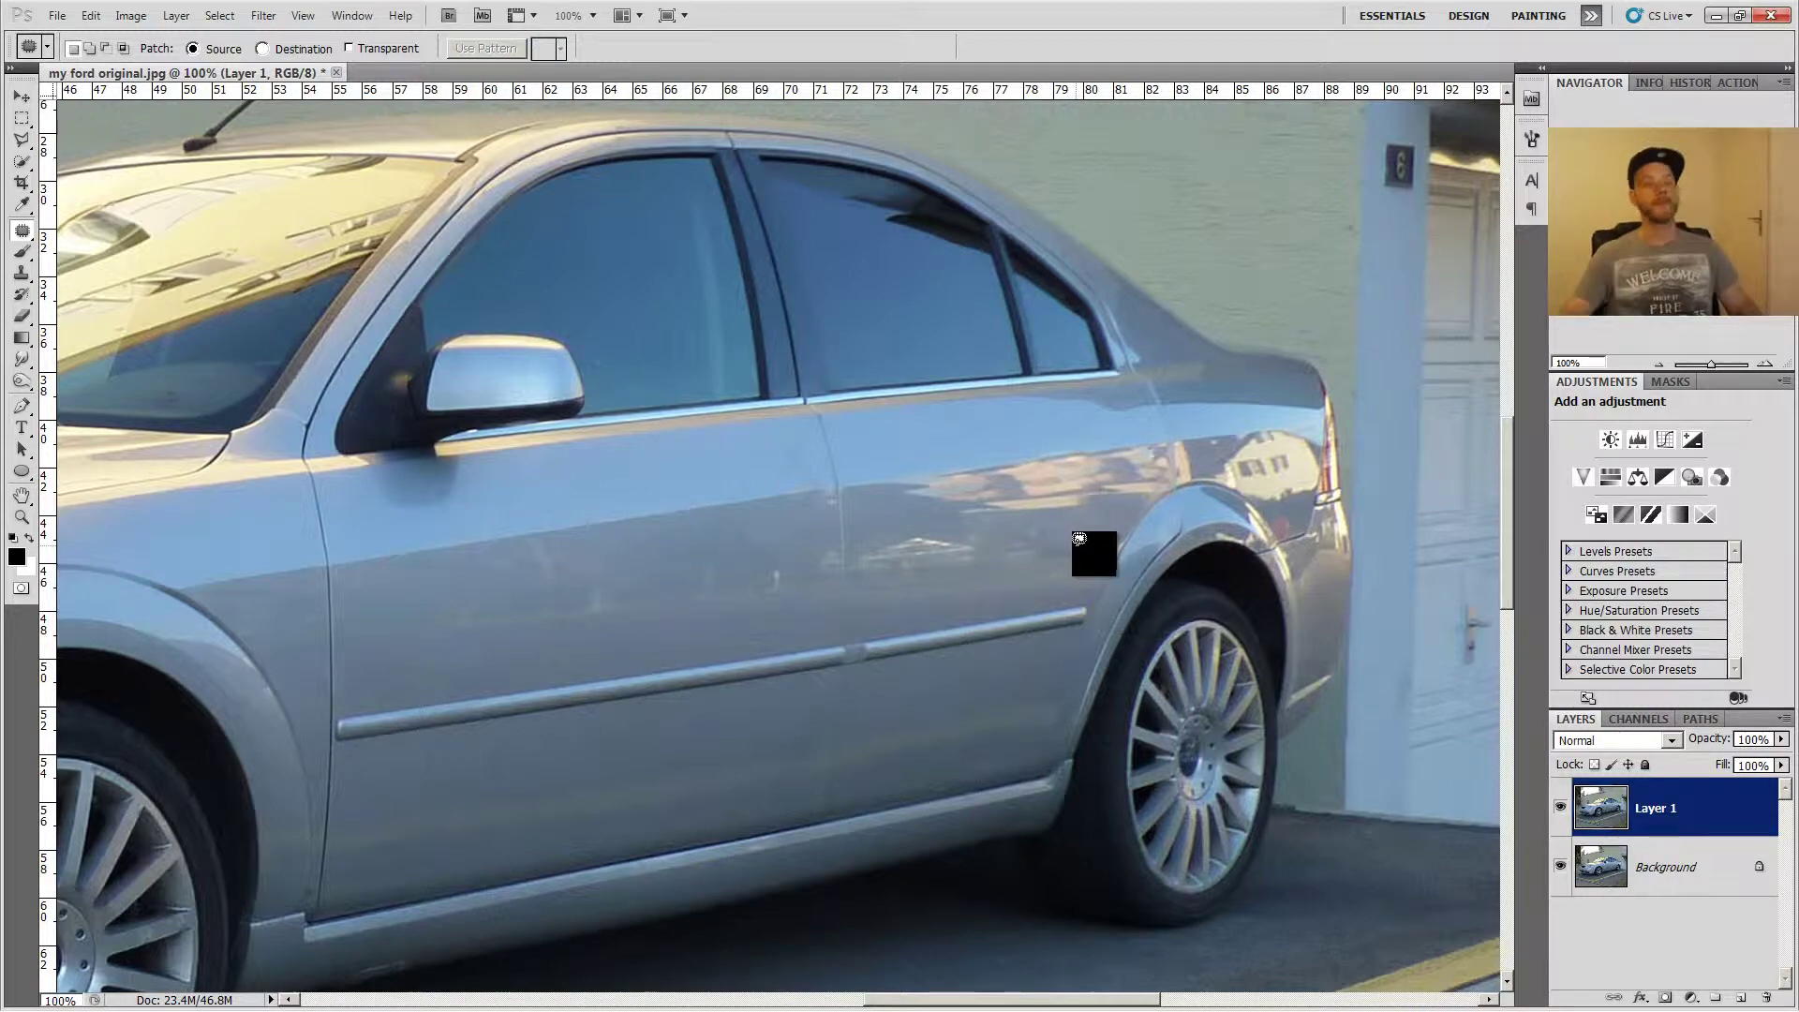
{"action": "scroll", "coordinate": [1079, 541], "scroll_direction": "down", "scroll_amount": 2}
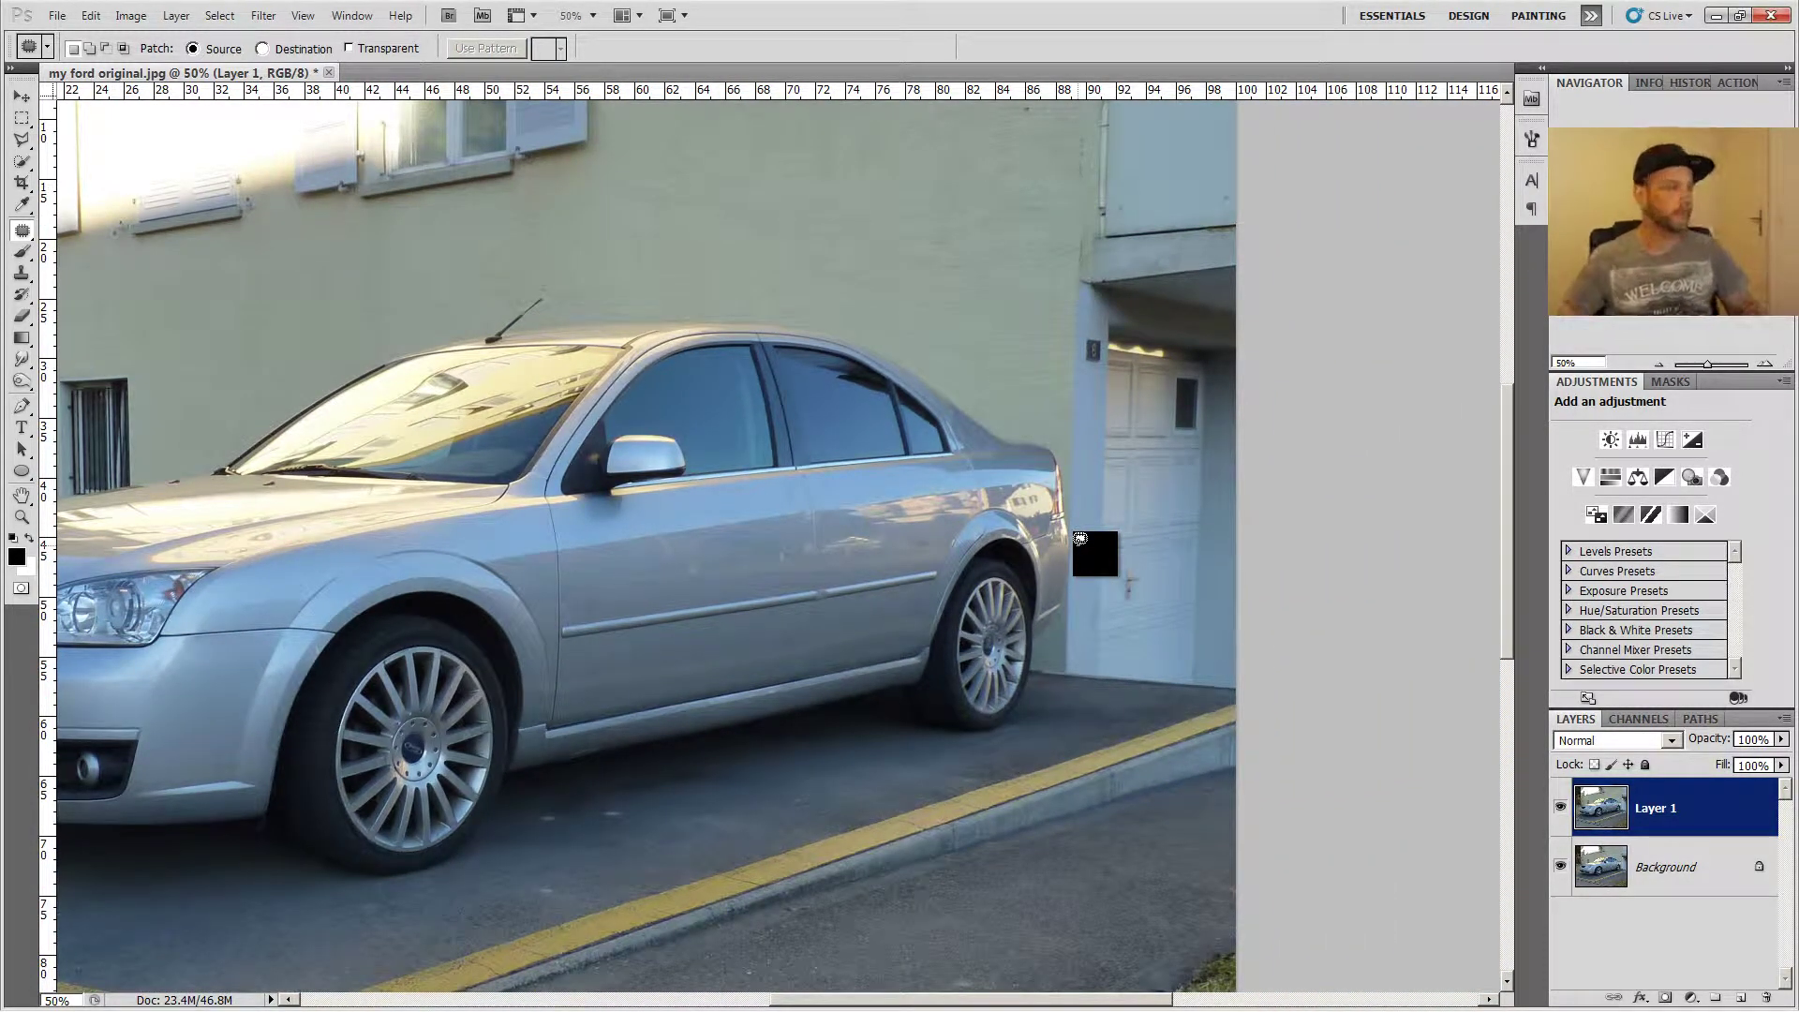
- Patch the first bump at the hood's rear edge with clean paint
{"action": "left_click_drag", "start_coordinate": [340, 527], "coordinate": [725, 645]}
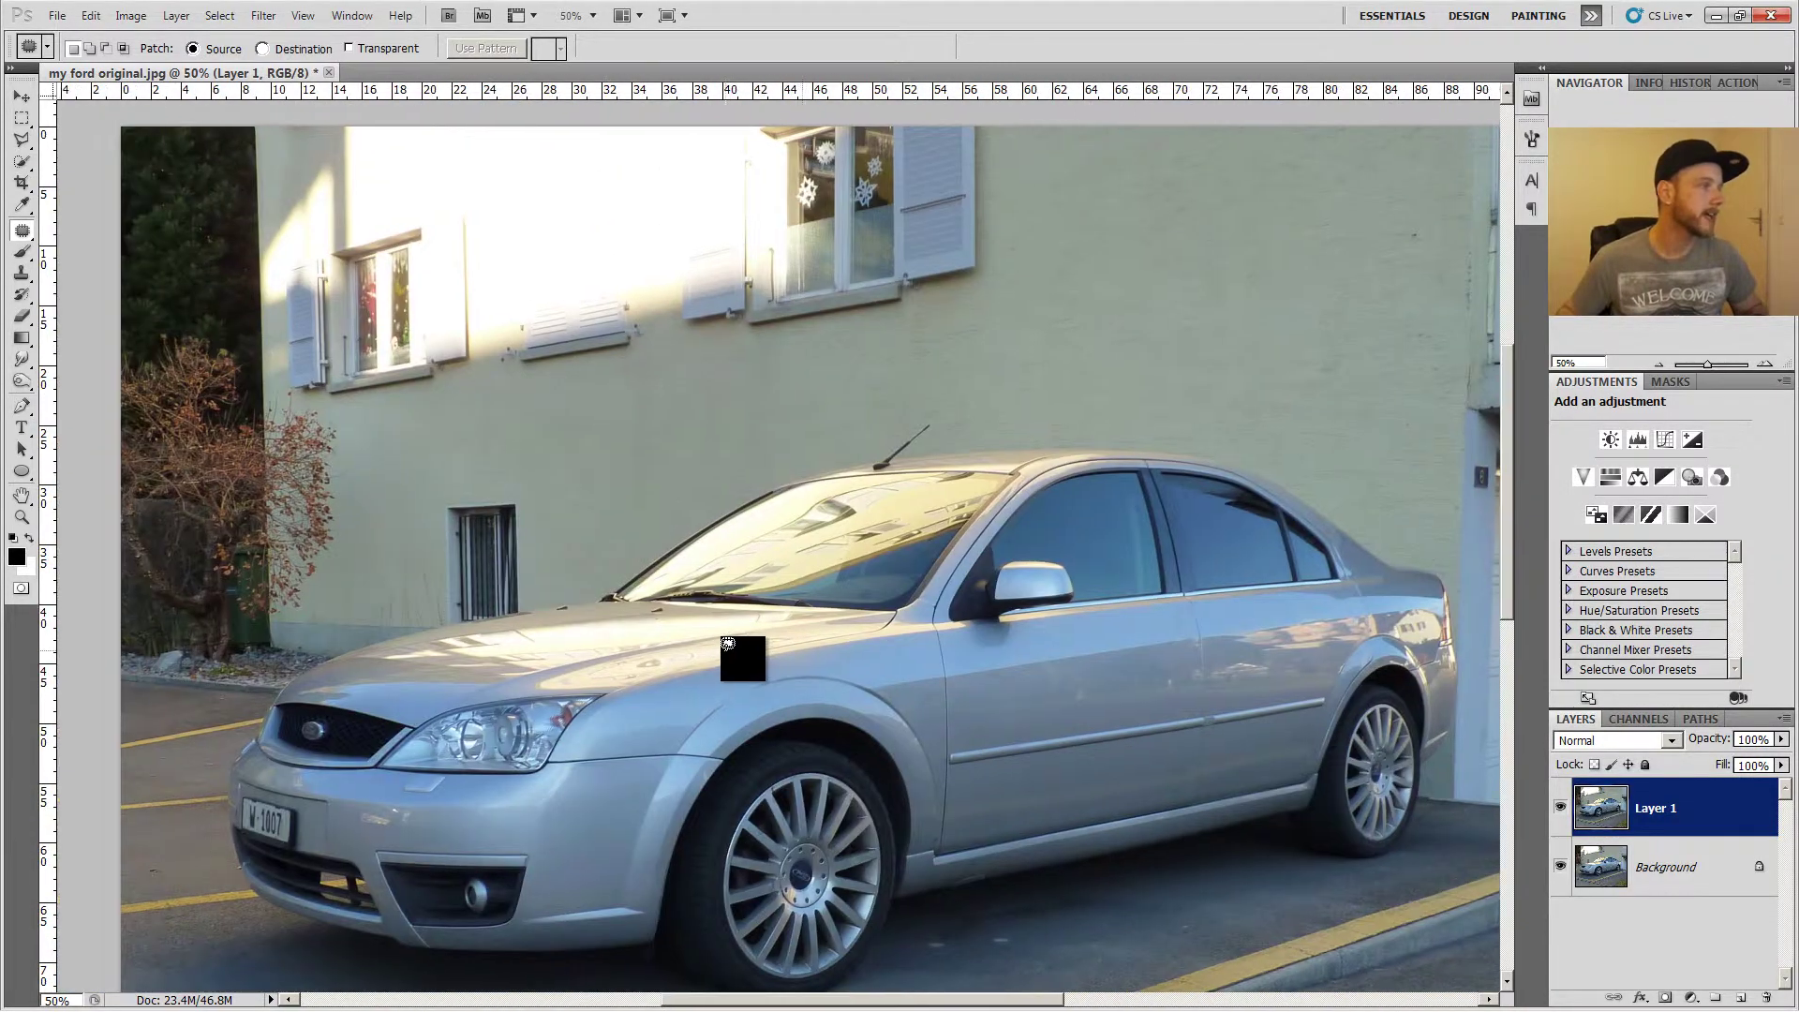
{"action": "scroll", "coordinate": [726, 644], "scroll_direction": "up", "scroll_amount": 1}
{"action": "scroll", "coordinate": [725, 644], "scroll_direction": "up", "scroll_amount": 1}
{"action": "scroll", "coordinate": [725, 646], "scroll_direction": "up", "scroll_amount": 1}
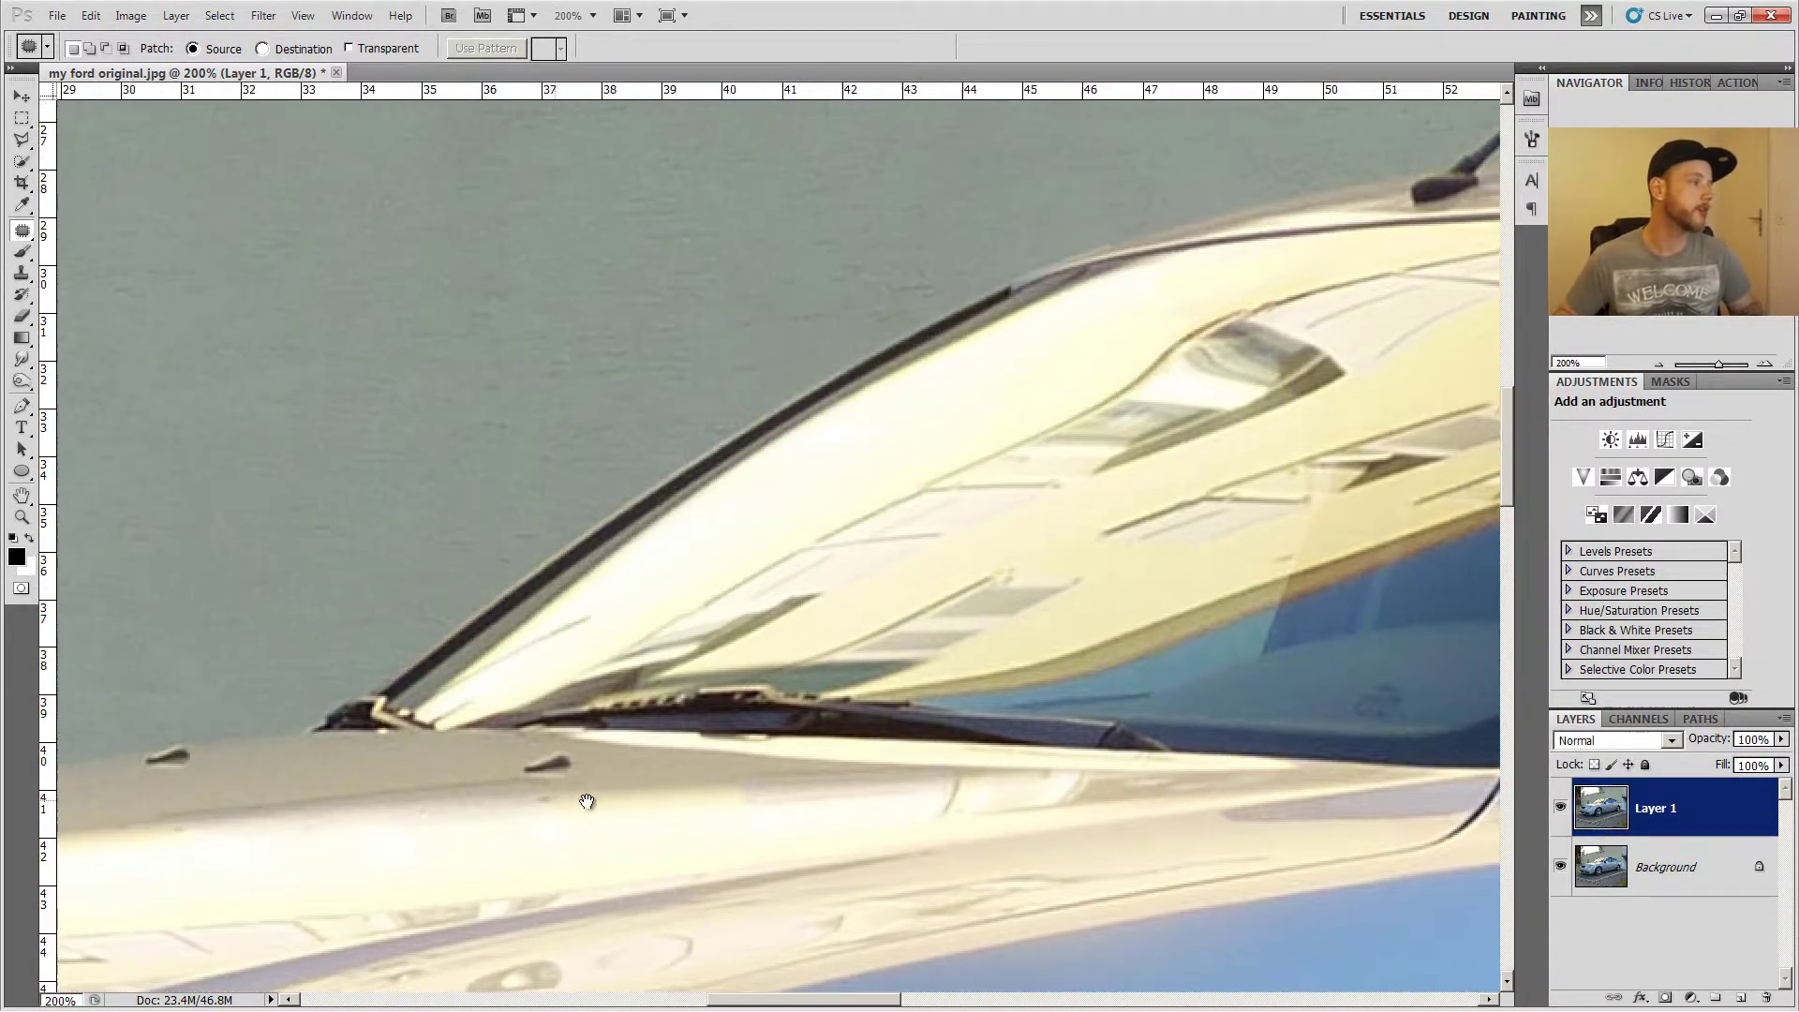
{"action": "mouse_move", "coordinate": [291, 820]}
{"action": "left_mouse_down"}
{"action": "mouse_move", "coordinate": [704, 794]}
{"action": "mouse_move", "coordinate": [682, 761]}
{"action": "mouse_move", "coordinate": [566, 773]}
{"action": "left_mouse_up"}
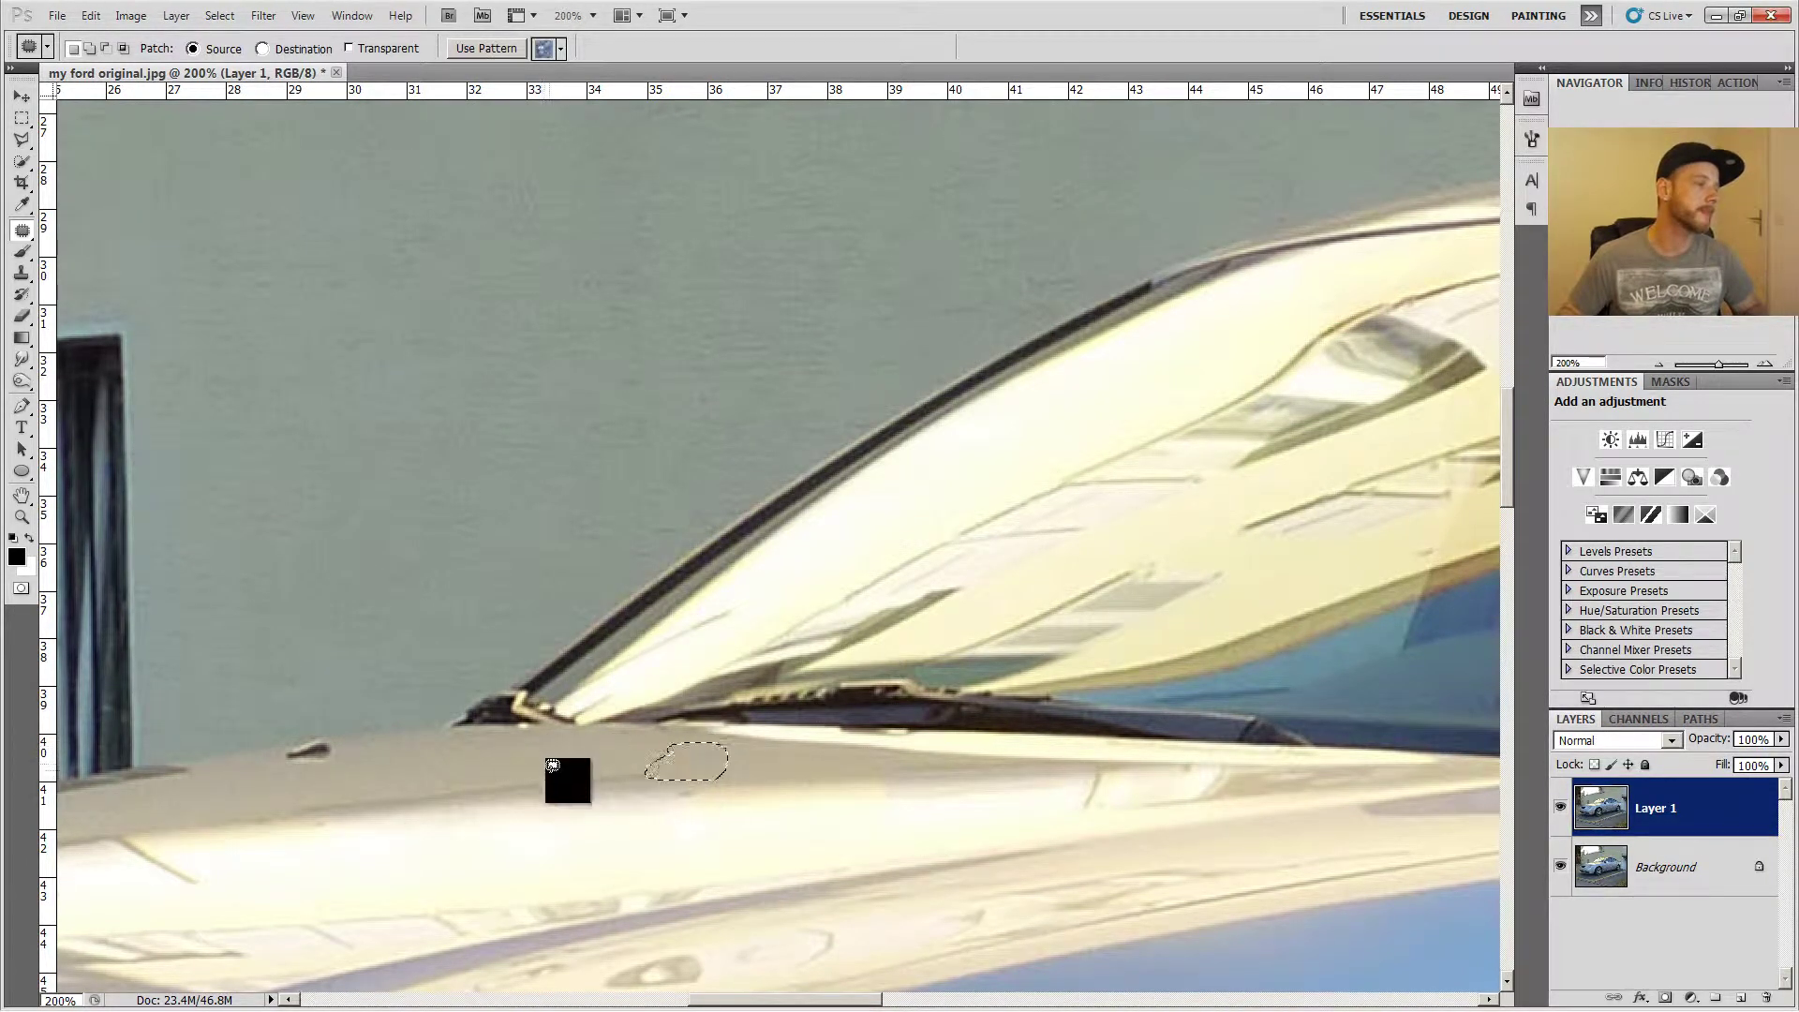
{"action": "key", "text": "ctrl+d"}
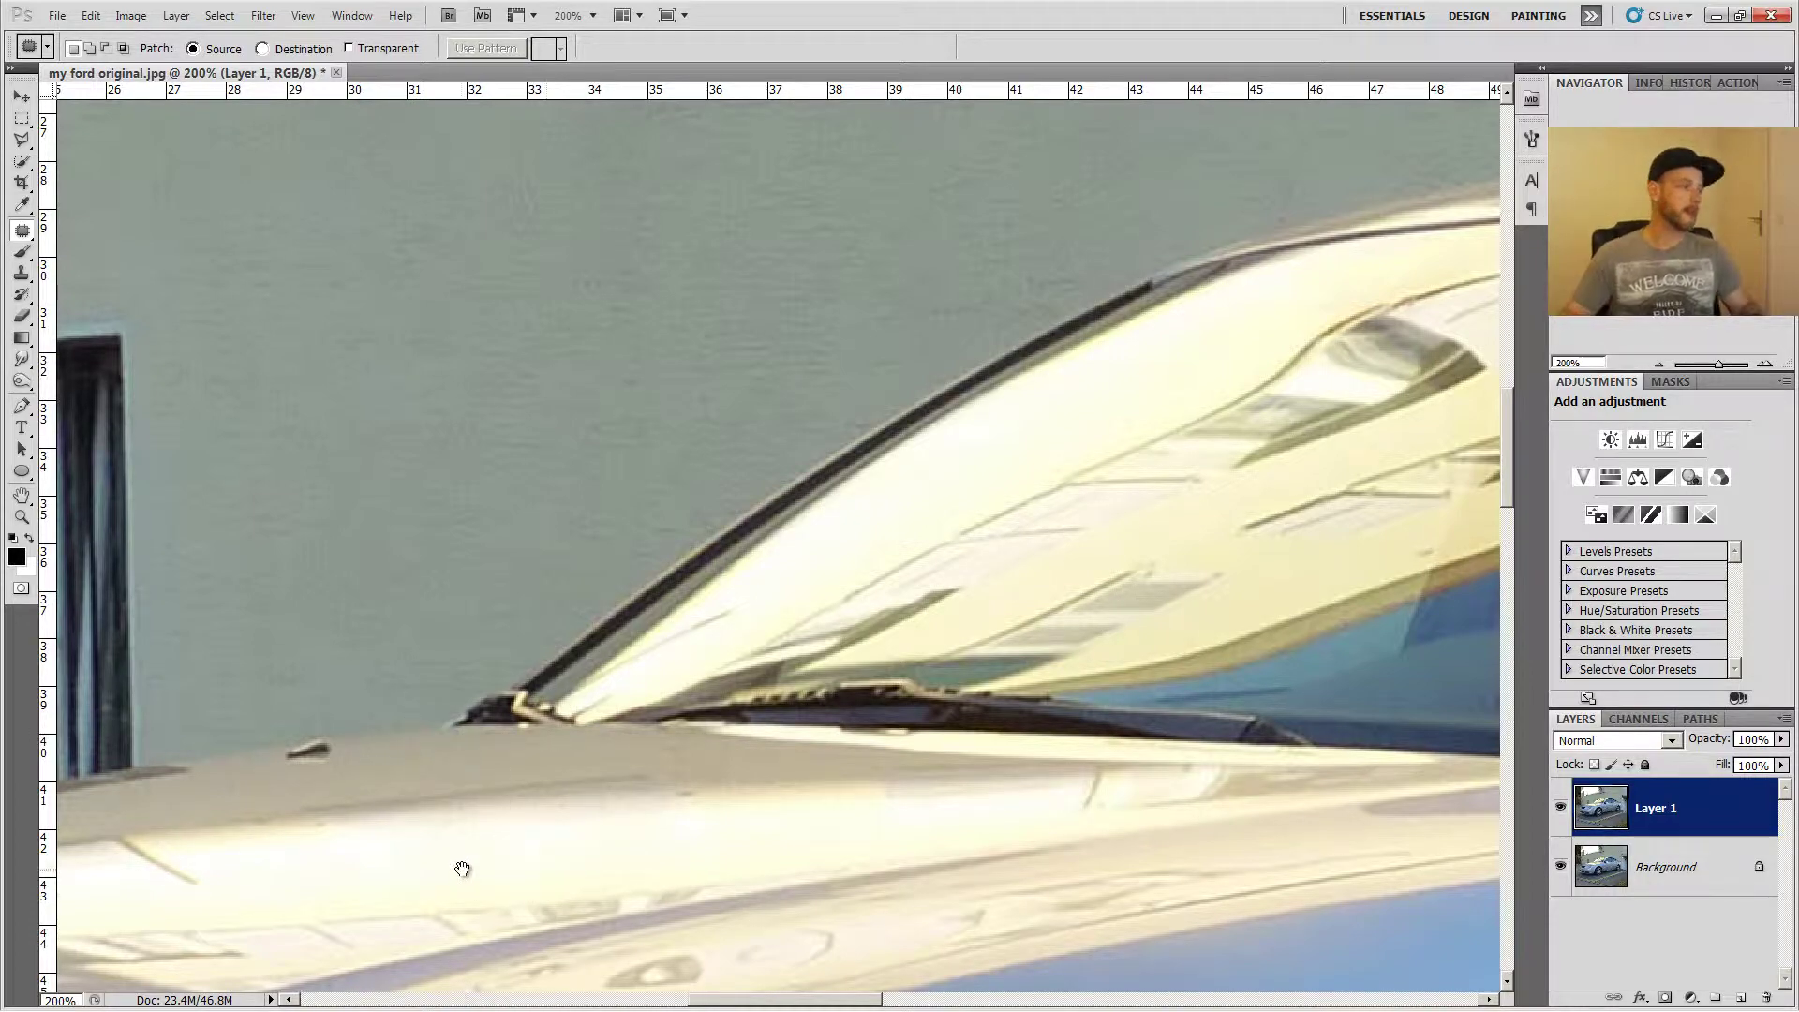
- Patch a second hood bump near the windshield with clean paint
{"action": "left_click_drag", "start_coordinate": [466, 864], "coordinate": [984, 563]}
{"action": "mouse_move", "coordinate": [257, 840]}
{"action": "left_mouse_down"}
{"action": "mouse_move", "coordinate": [704, 675]}
{"action": "mouse_move", "coordinate": [1249, 418]}
{"action": "mouse_move", "coordinate": [1217, 526]}
{"action": "mouse_move", "coordinate": [1097, 577]}
{"action": "left_mouse_up"}
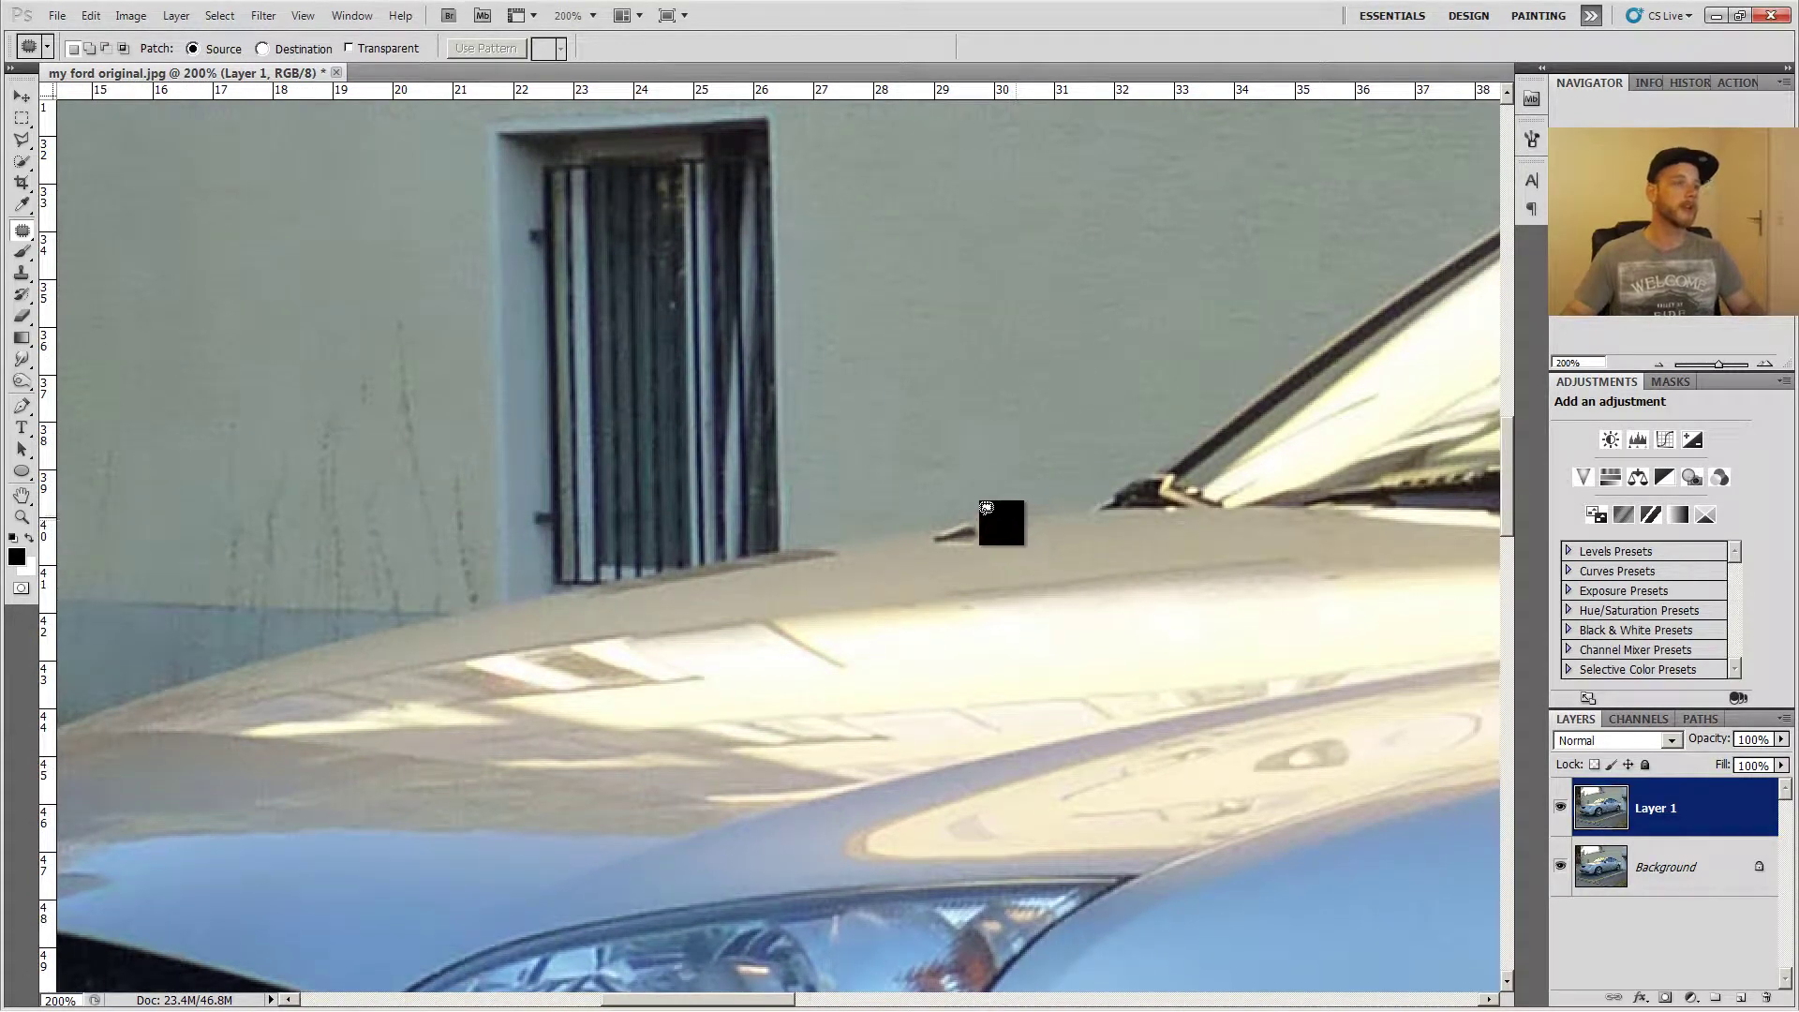
{"action": "left_click_drag", "start_coordinate": [966, 510], "coordinate": [894, 562]}
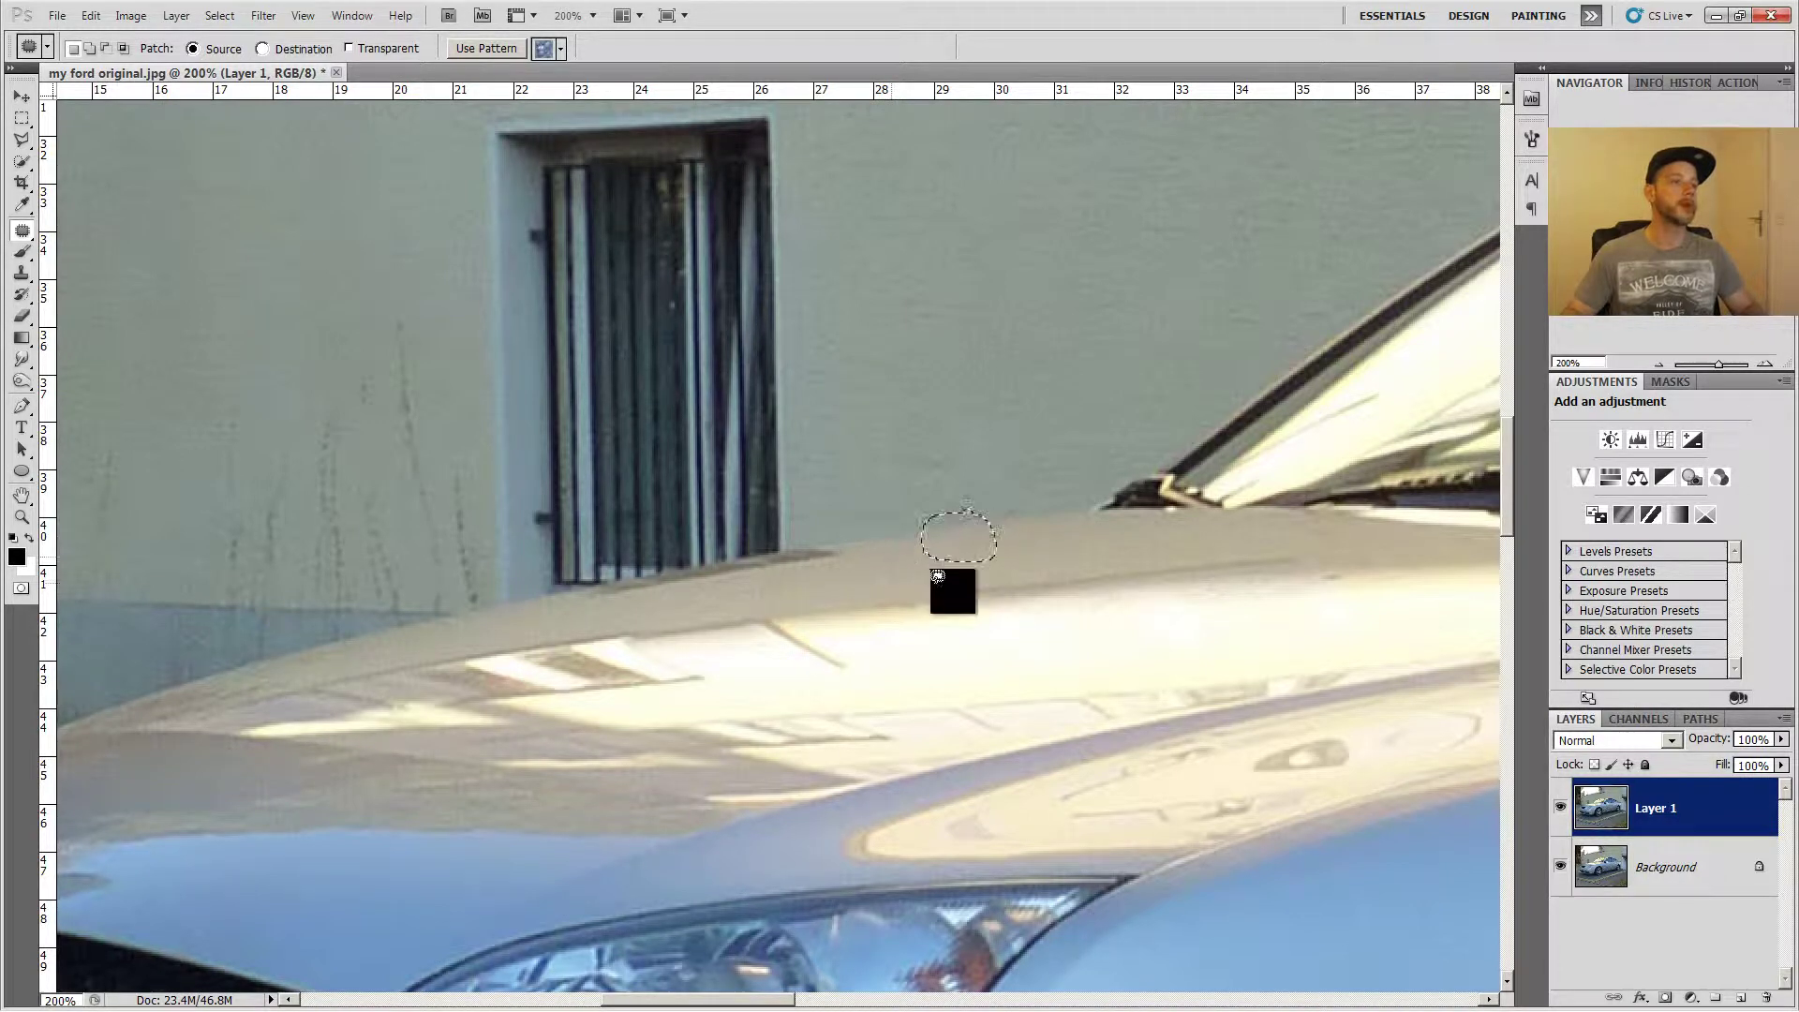
{"action": "key", "text": "ctrl+d"}
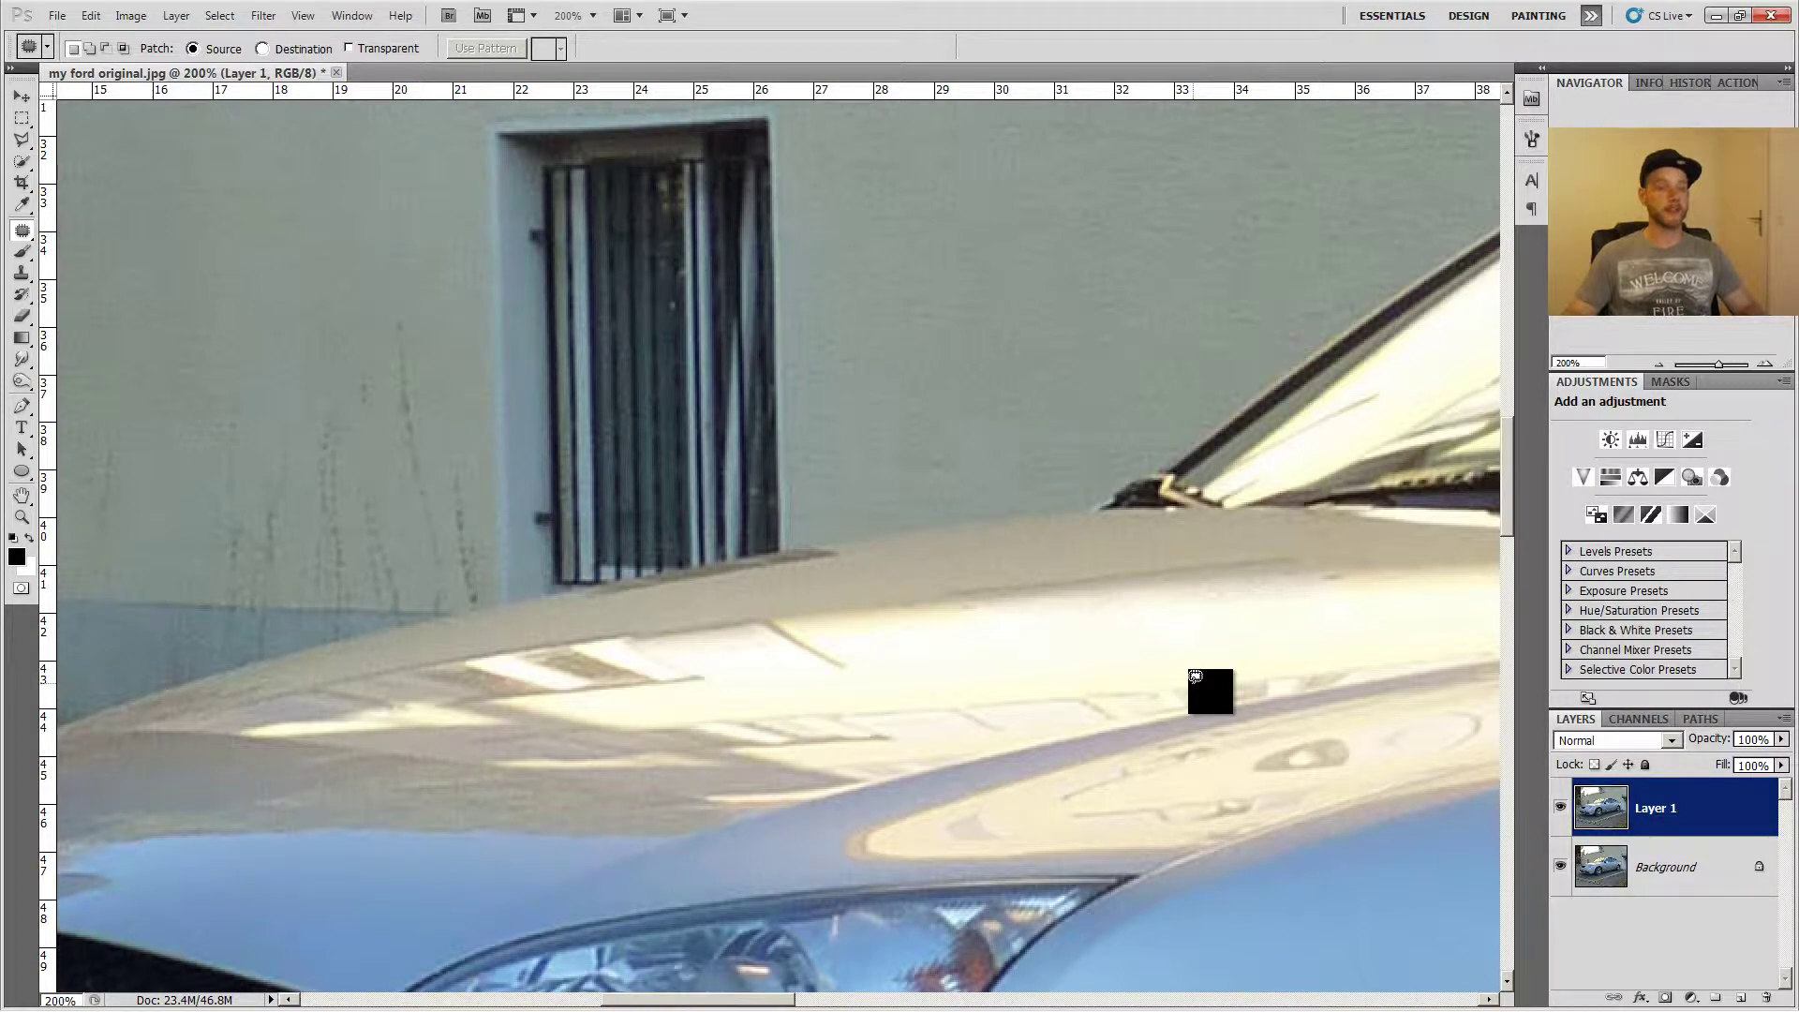
{"action": "left_click_drag", "start_coordinate": [554, 844], "coordinate": [1193, 562]}
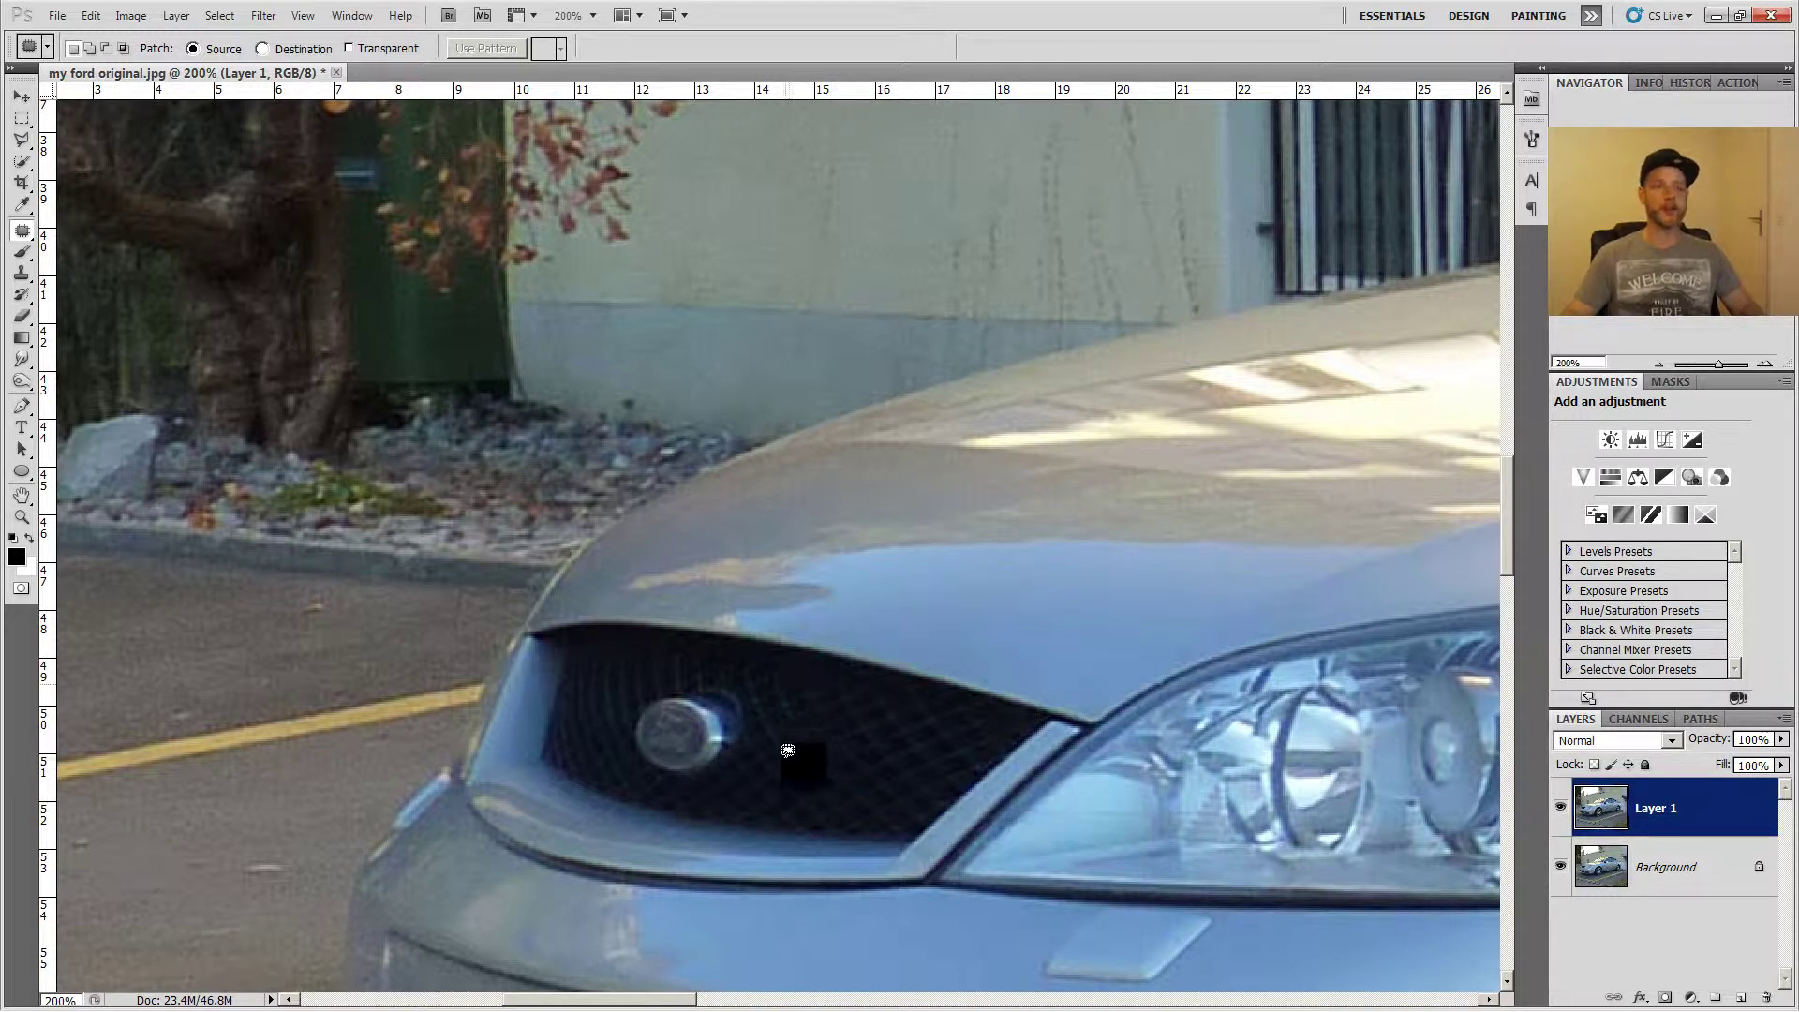
- Patch the Ford badge off the grille with clean mesh, then touch up a leftover area
{"action": "left_click_drag", "start_coordinate": [711, 678], "coordinate": [710, 768]}
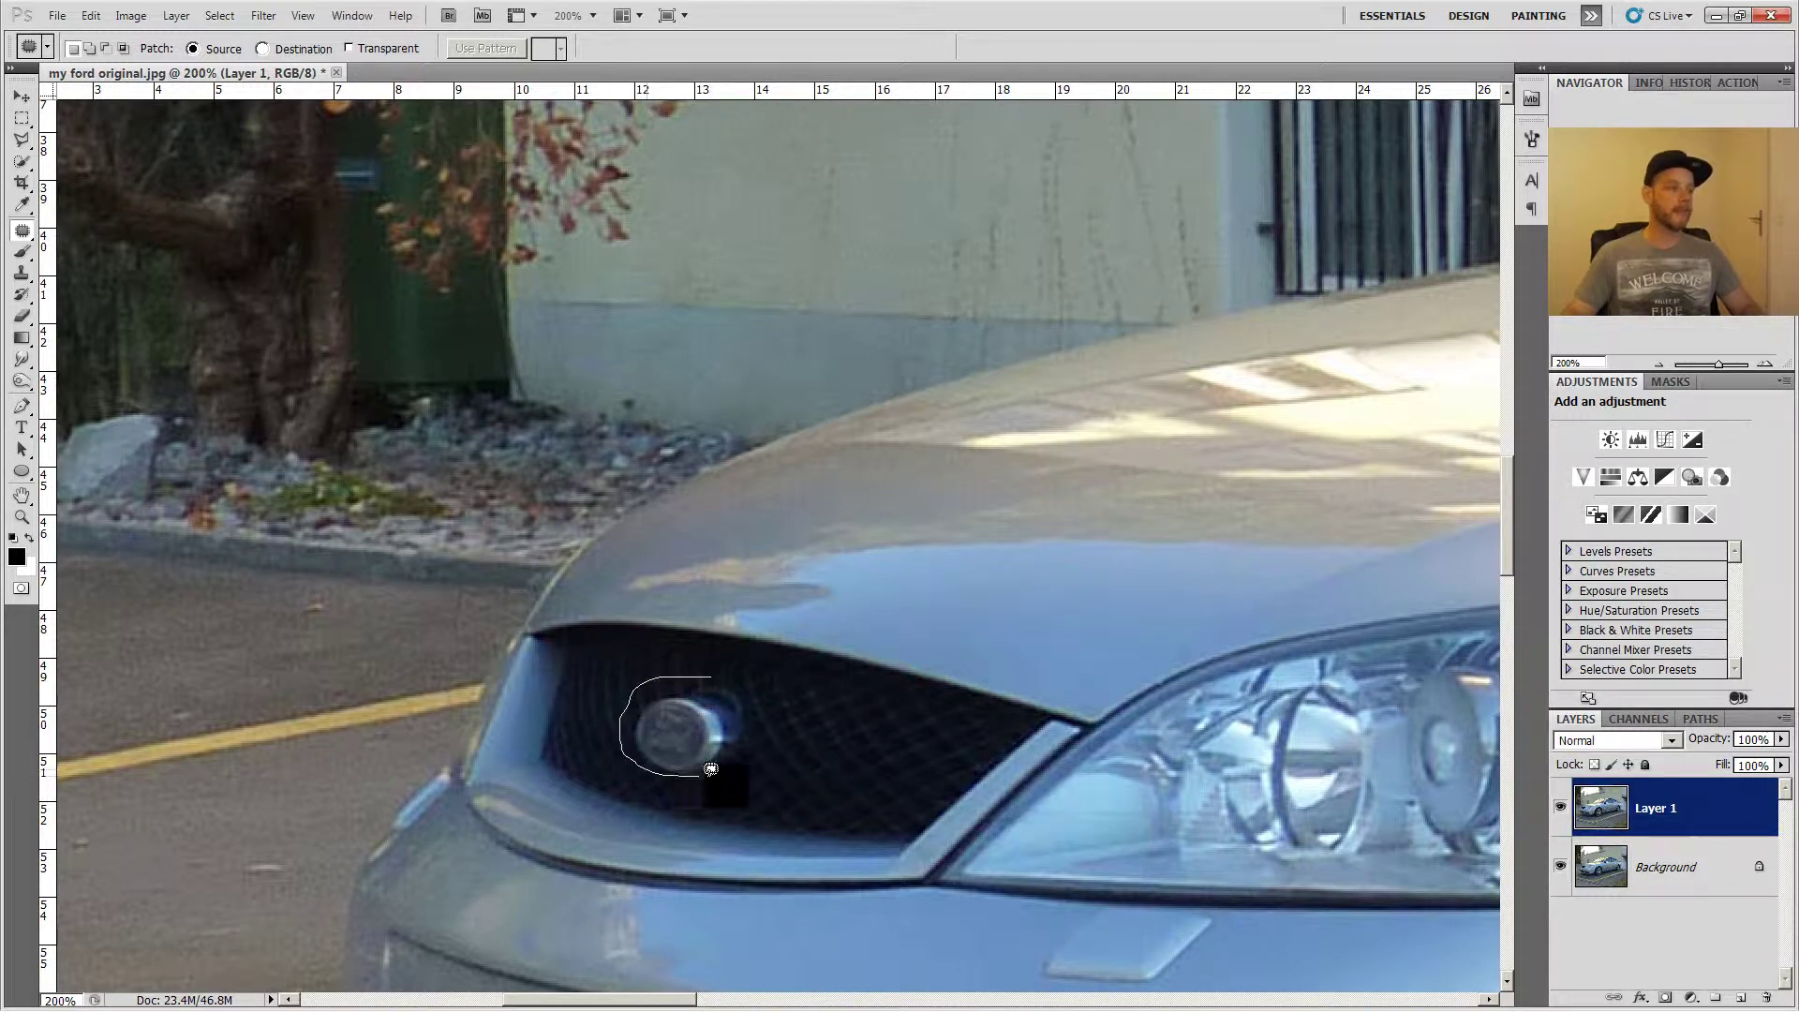
{"action": "mouse_move", "coordinate": [709, 768]}
{"action": "left_mouse_down"}
{"action": "mouse_move", "coordinate": [696, 671]}
{"action": "mouse_move", "coordinate": [859, 732]}
{"action": "left_mouse_up"}
{"action": "key", "text": "ctrl+d"}
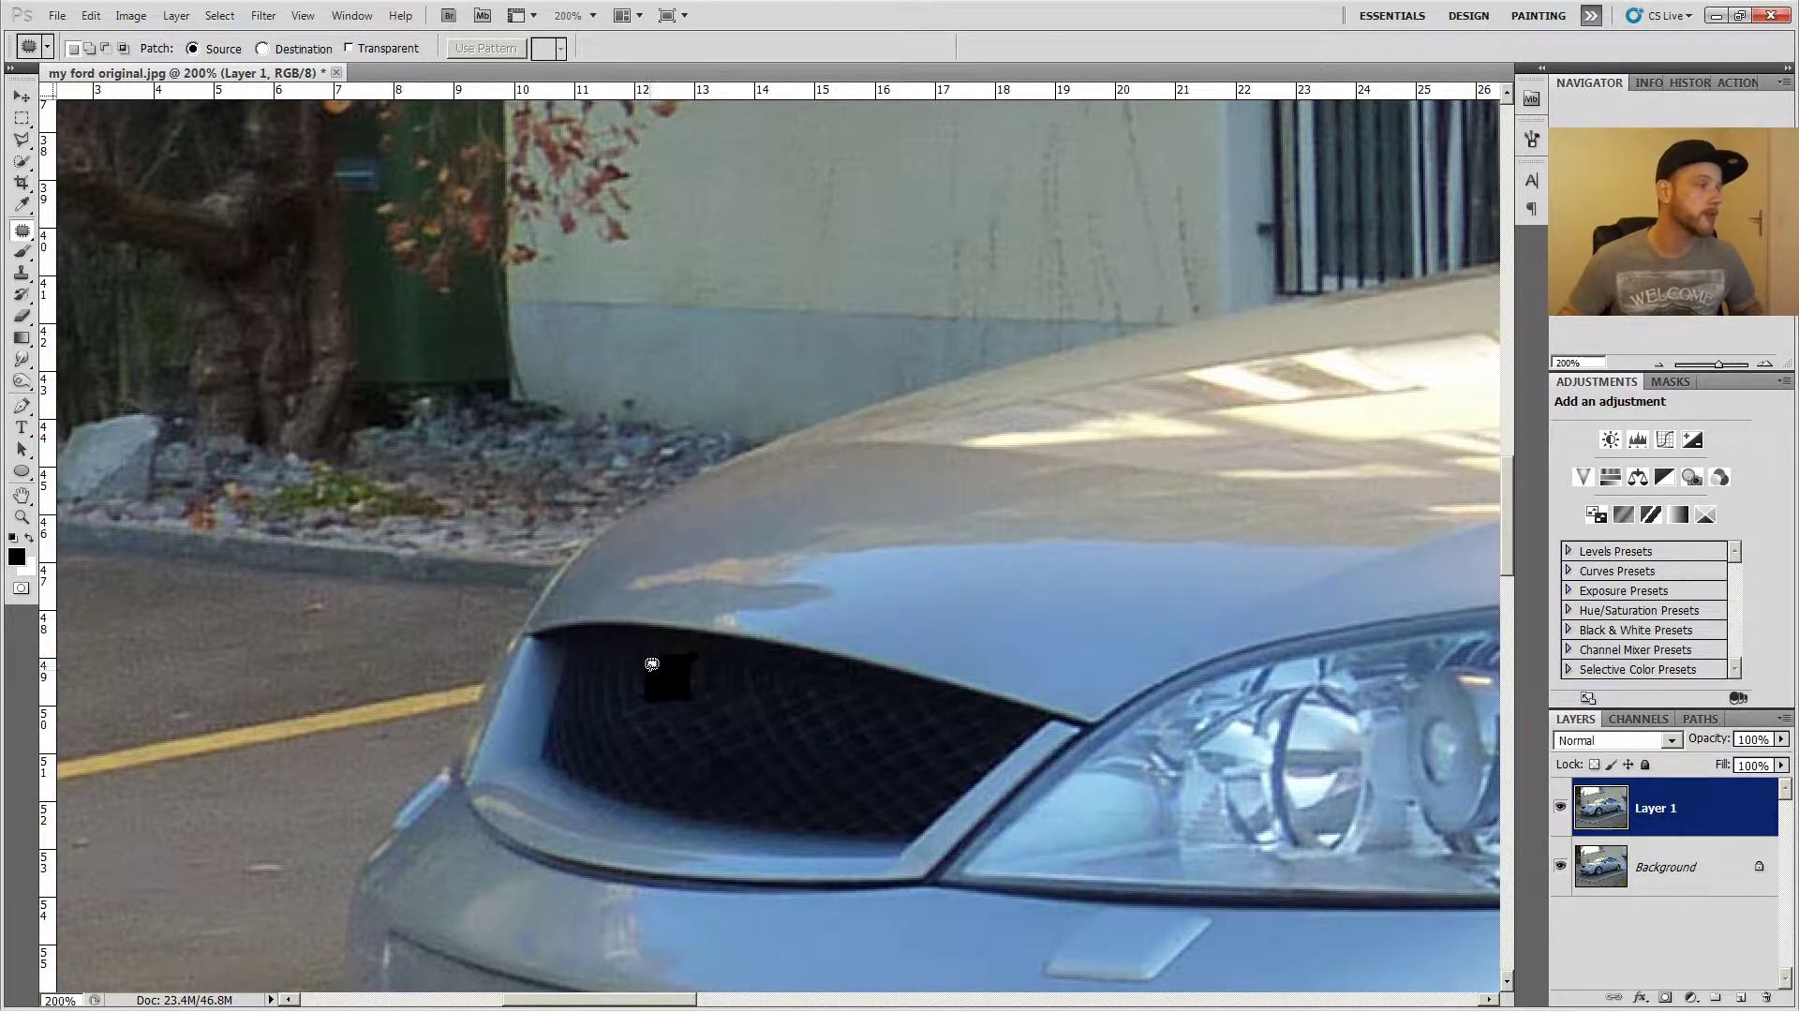
{"action": "mouse_move", "coordinate": [651, 662]}
{"action": "left_mouse_down"}
{"action": "mouse_move", "coordinate": [658, 687]}
{"action": "mouse_move", "coordinate": [651, 663]}
{"action": "mouse_move", "coordinate": [595, 720]}
{"action": "left_mouse_up"}
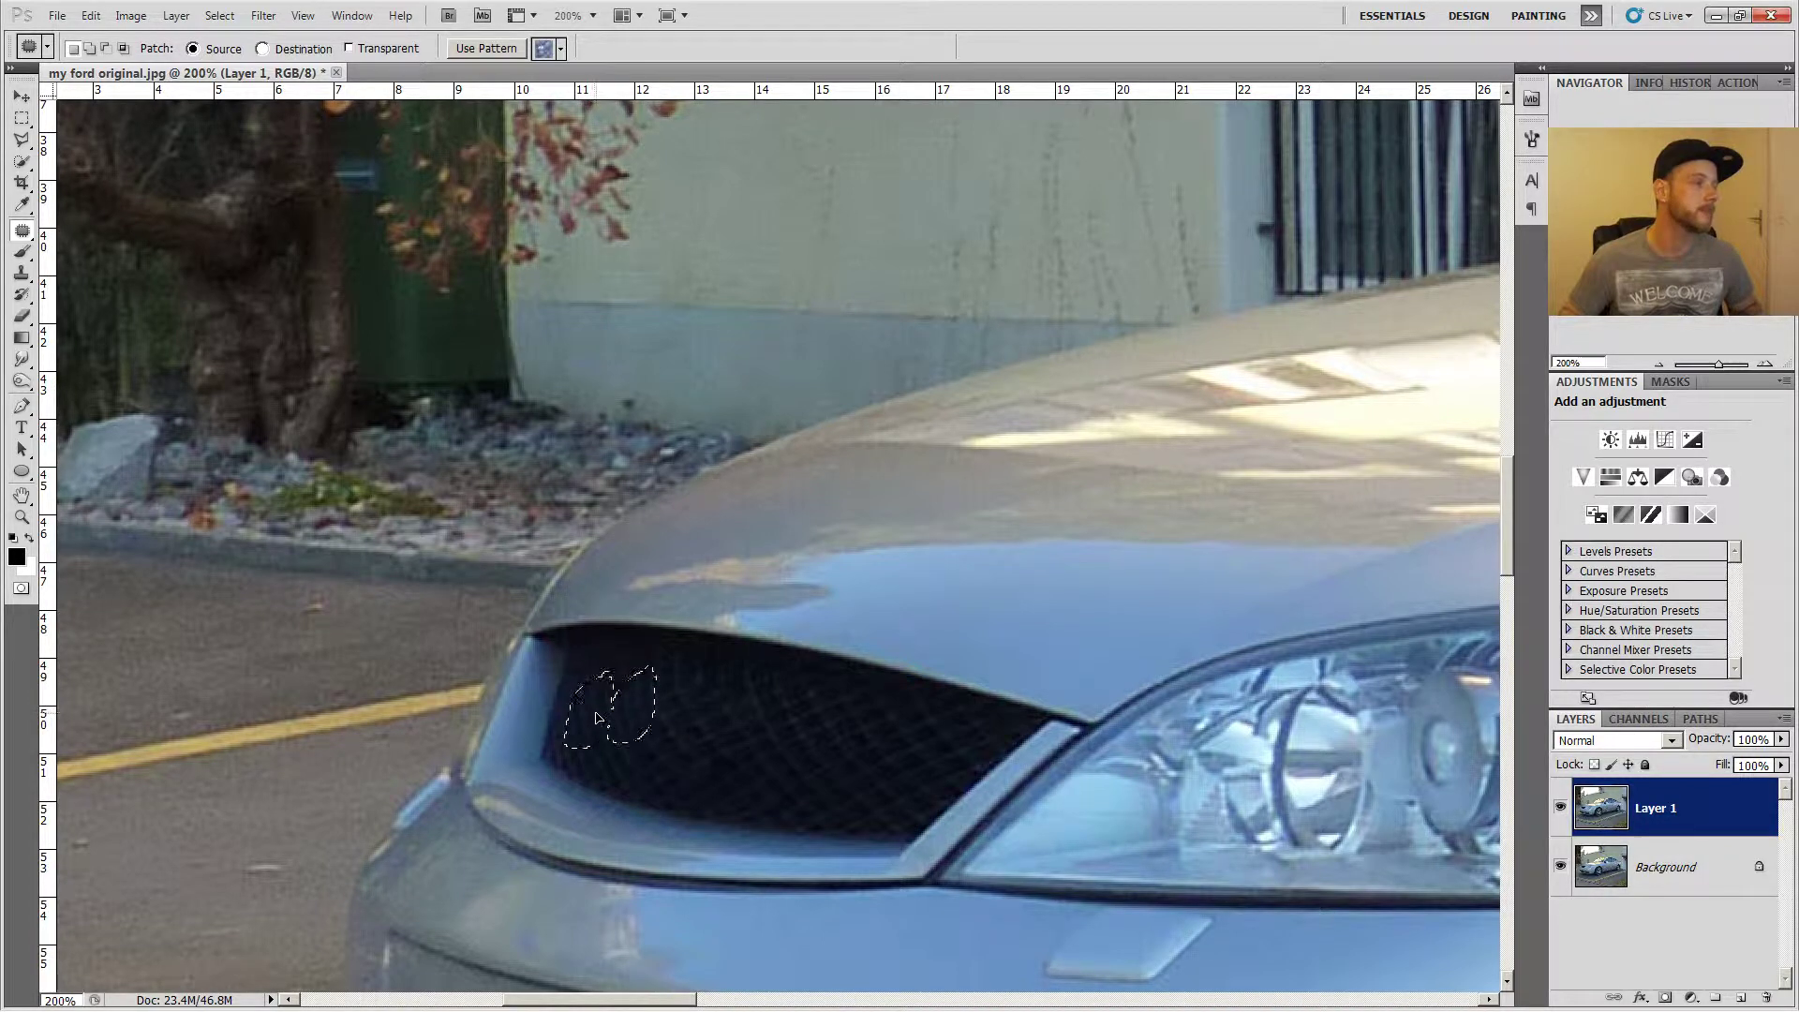
{"action": "left_click", "coordinate": [623, 722]}
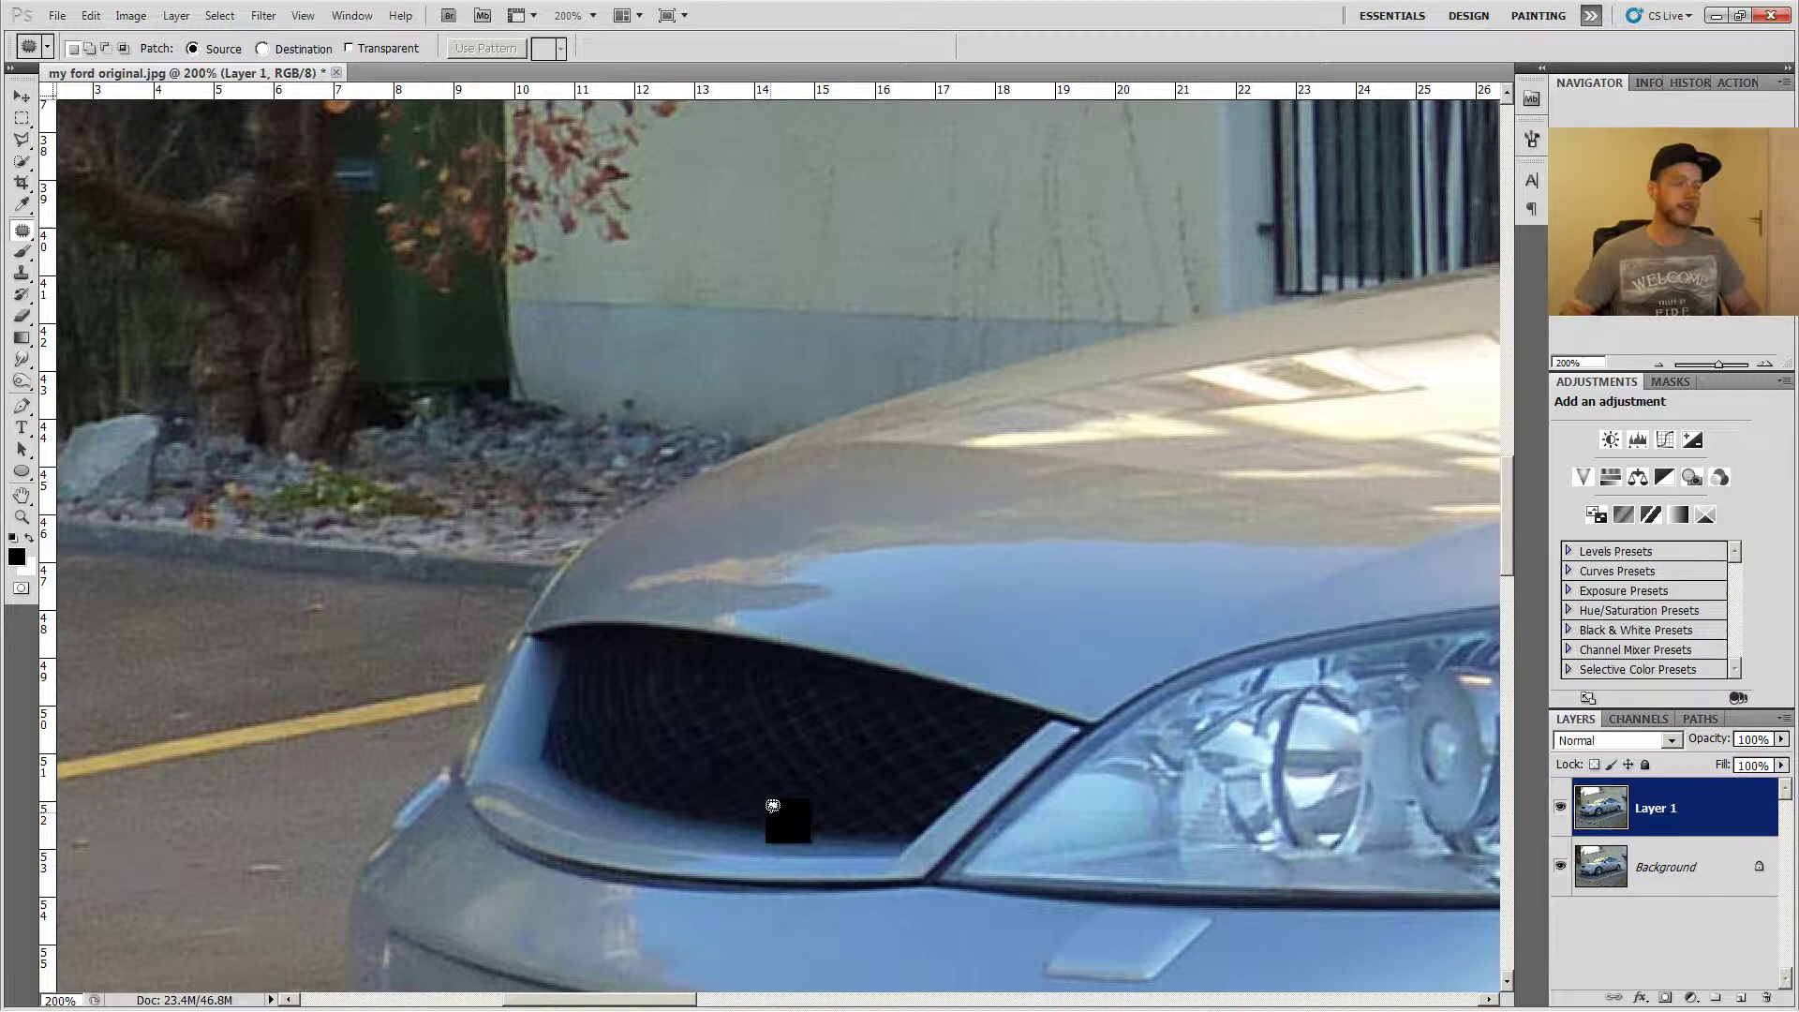
- Zoom out from 200% to 33.3% to view the whole retouched car
{"action": "key", "text": "ctrl+minus"}
{"action": "key", "text": "ctrl+minus"}
{"action": "key", "text": "ctrl+minus"}
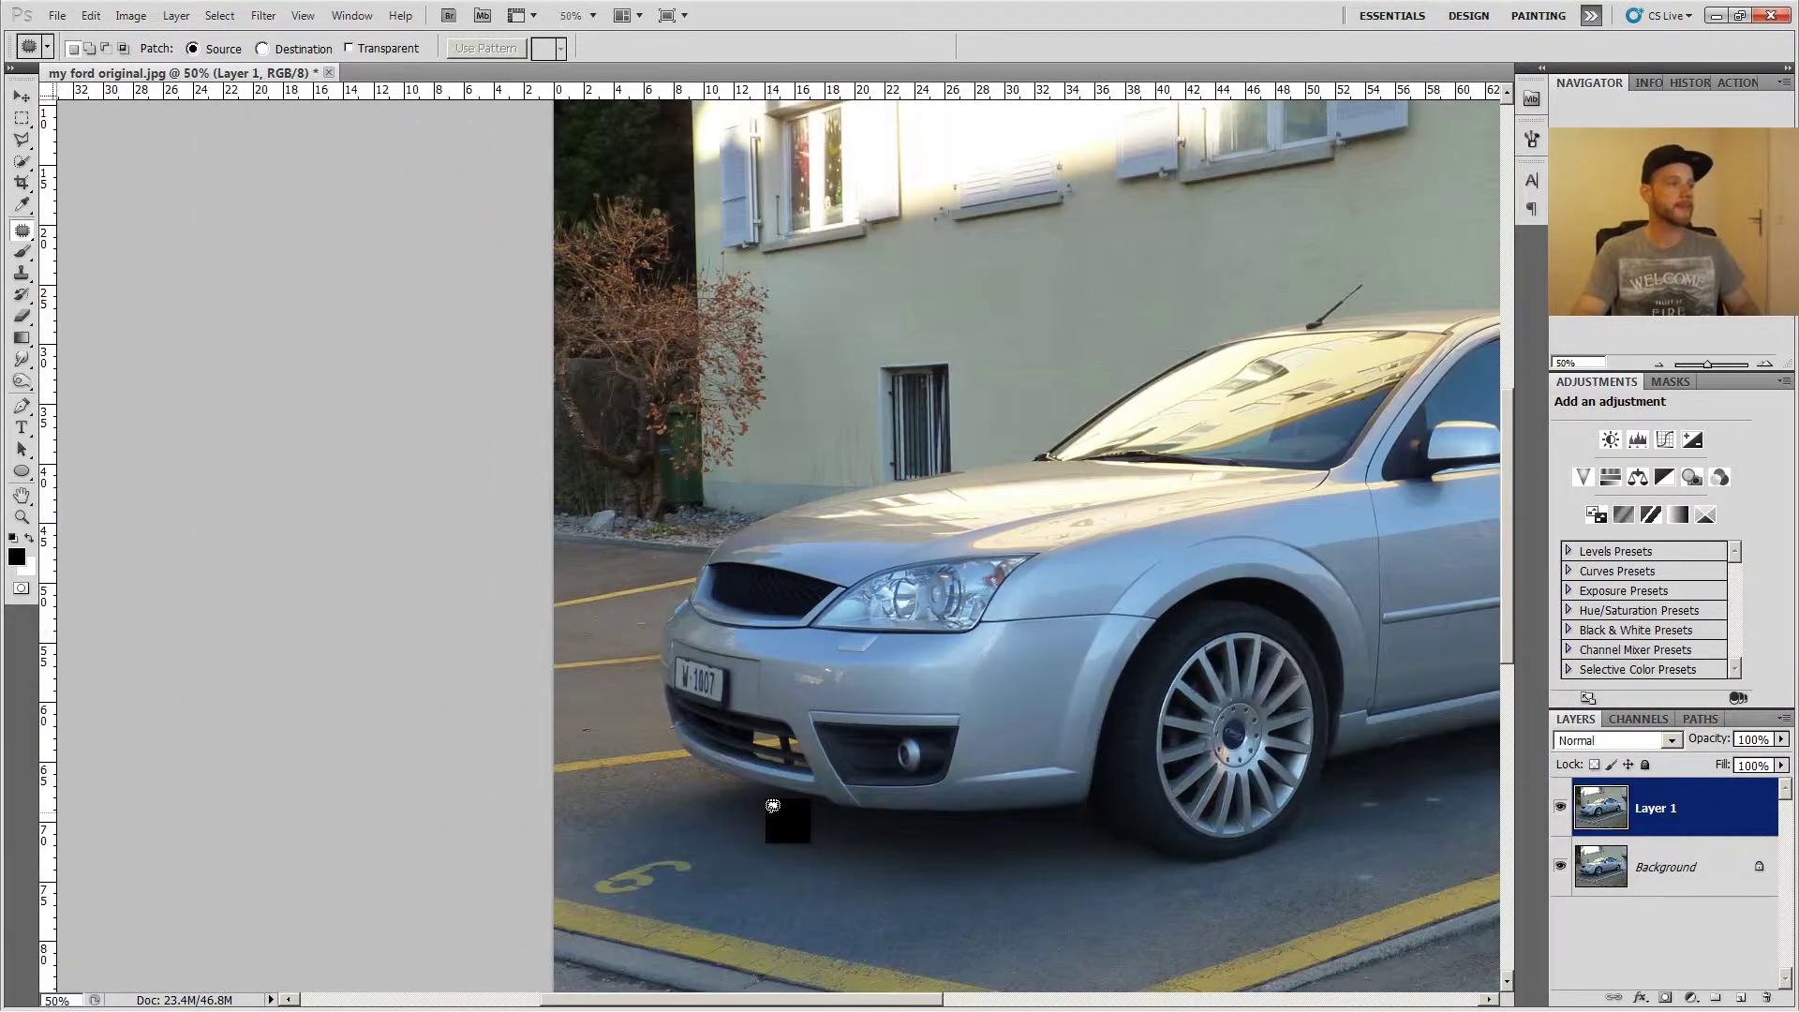
{"action": "key", "text": "ctrl+minus"}
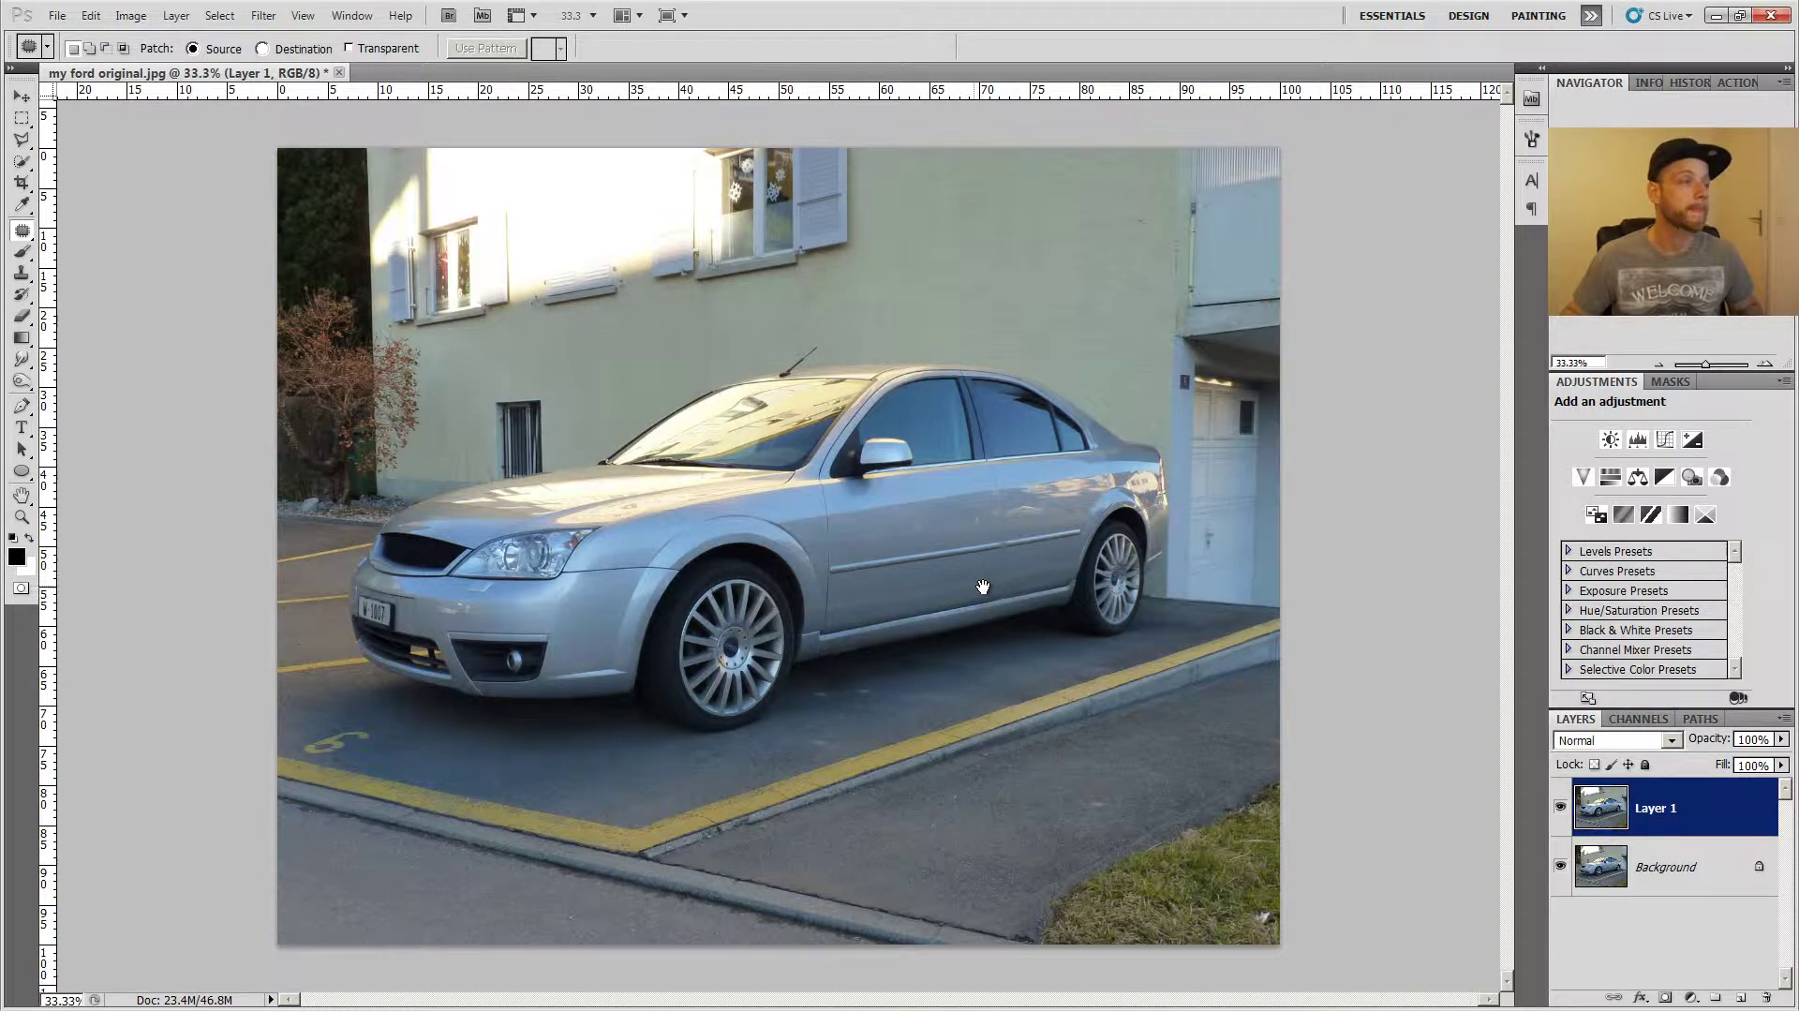
{"action": "scroll", "coordinate": [864, 659], "scroll_direction": "up", "scroll_amount": 3}
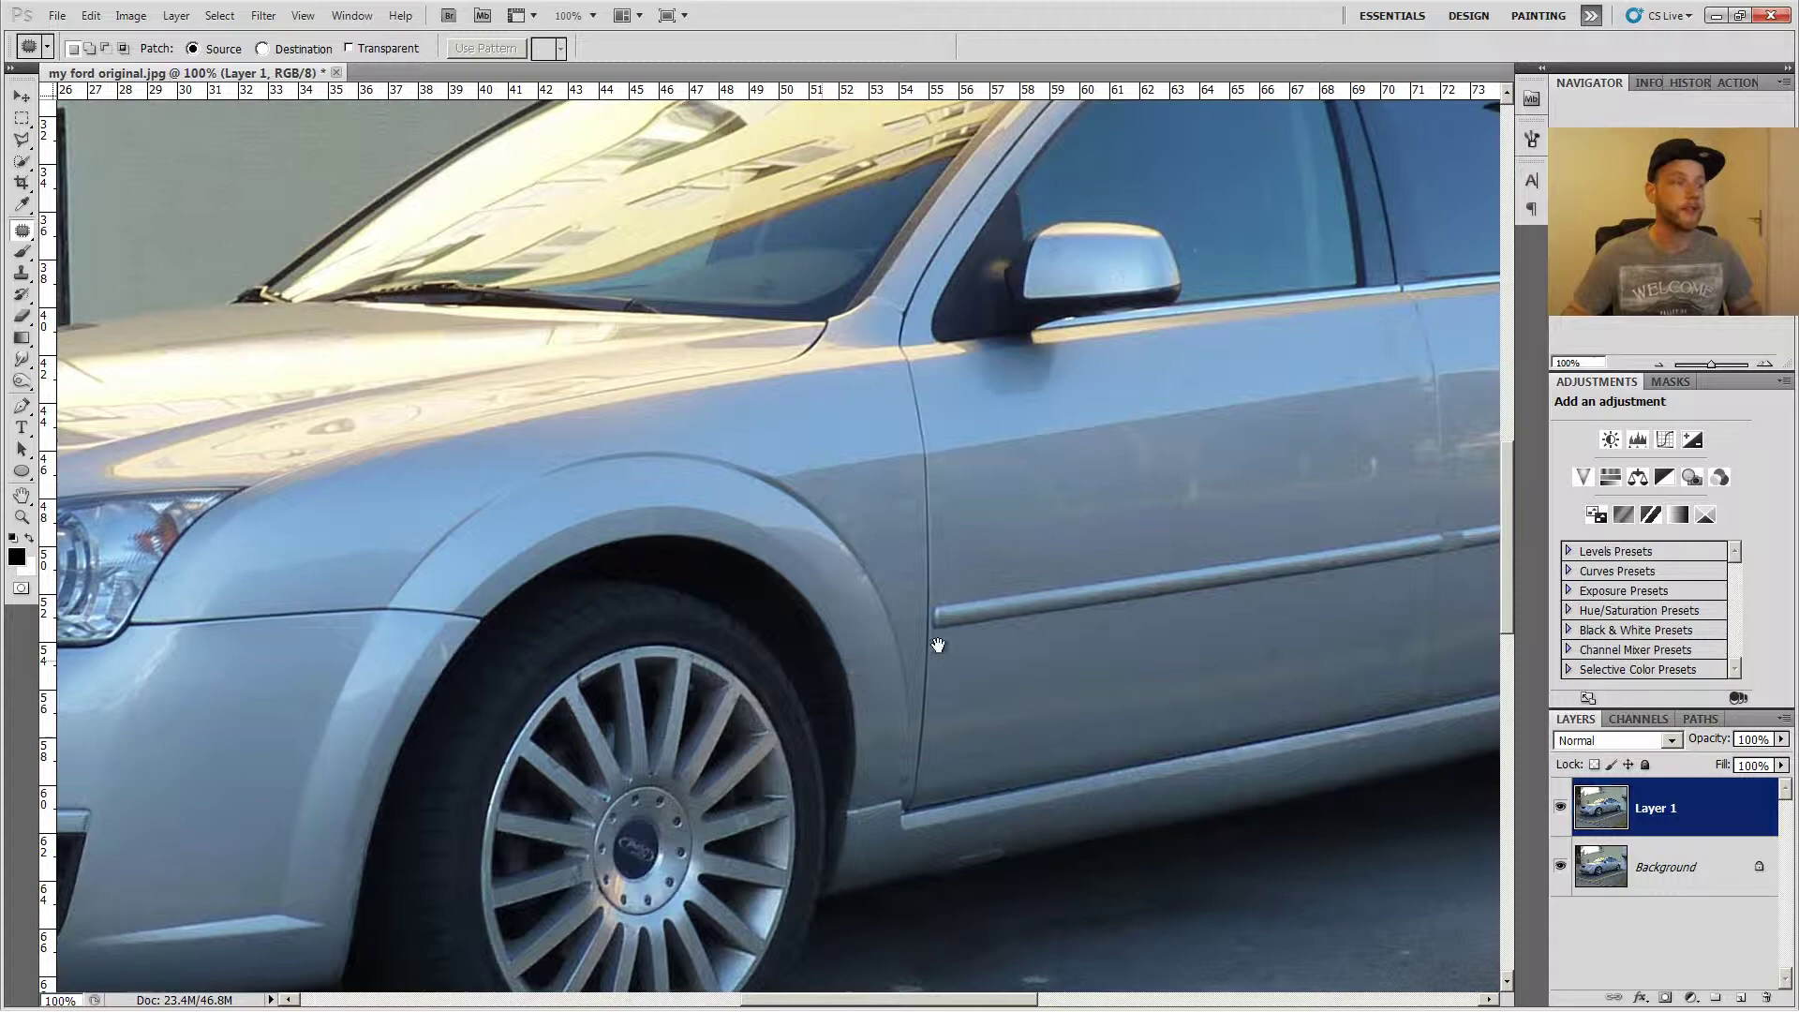
- Zoom to 100% and patch the front door trim strip with the clean panel below
{"action": "left_click_drag", "start_coordinate": [1189, 648], "coordinate": [1068, 735]}
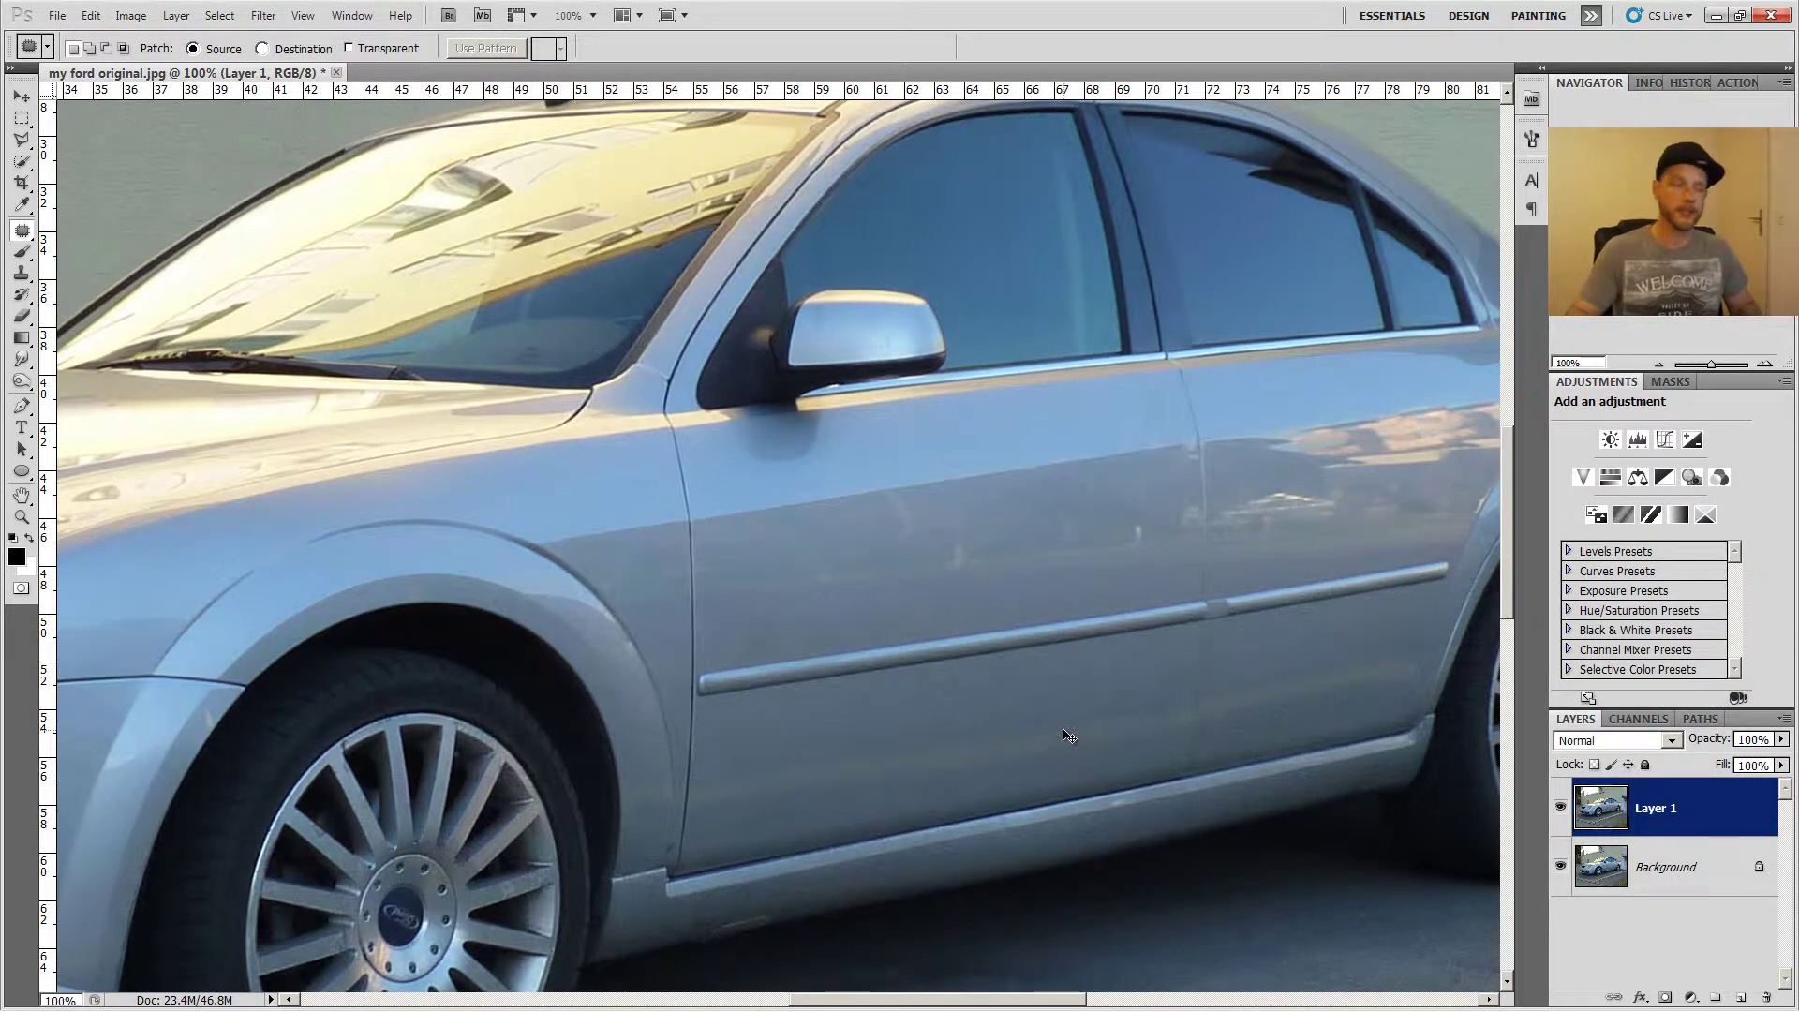
{"action": "key", "text": "ctrl+plus"}
{"action": "key", "text": "ctrl+minus"}
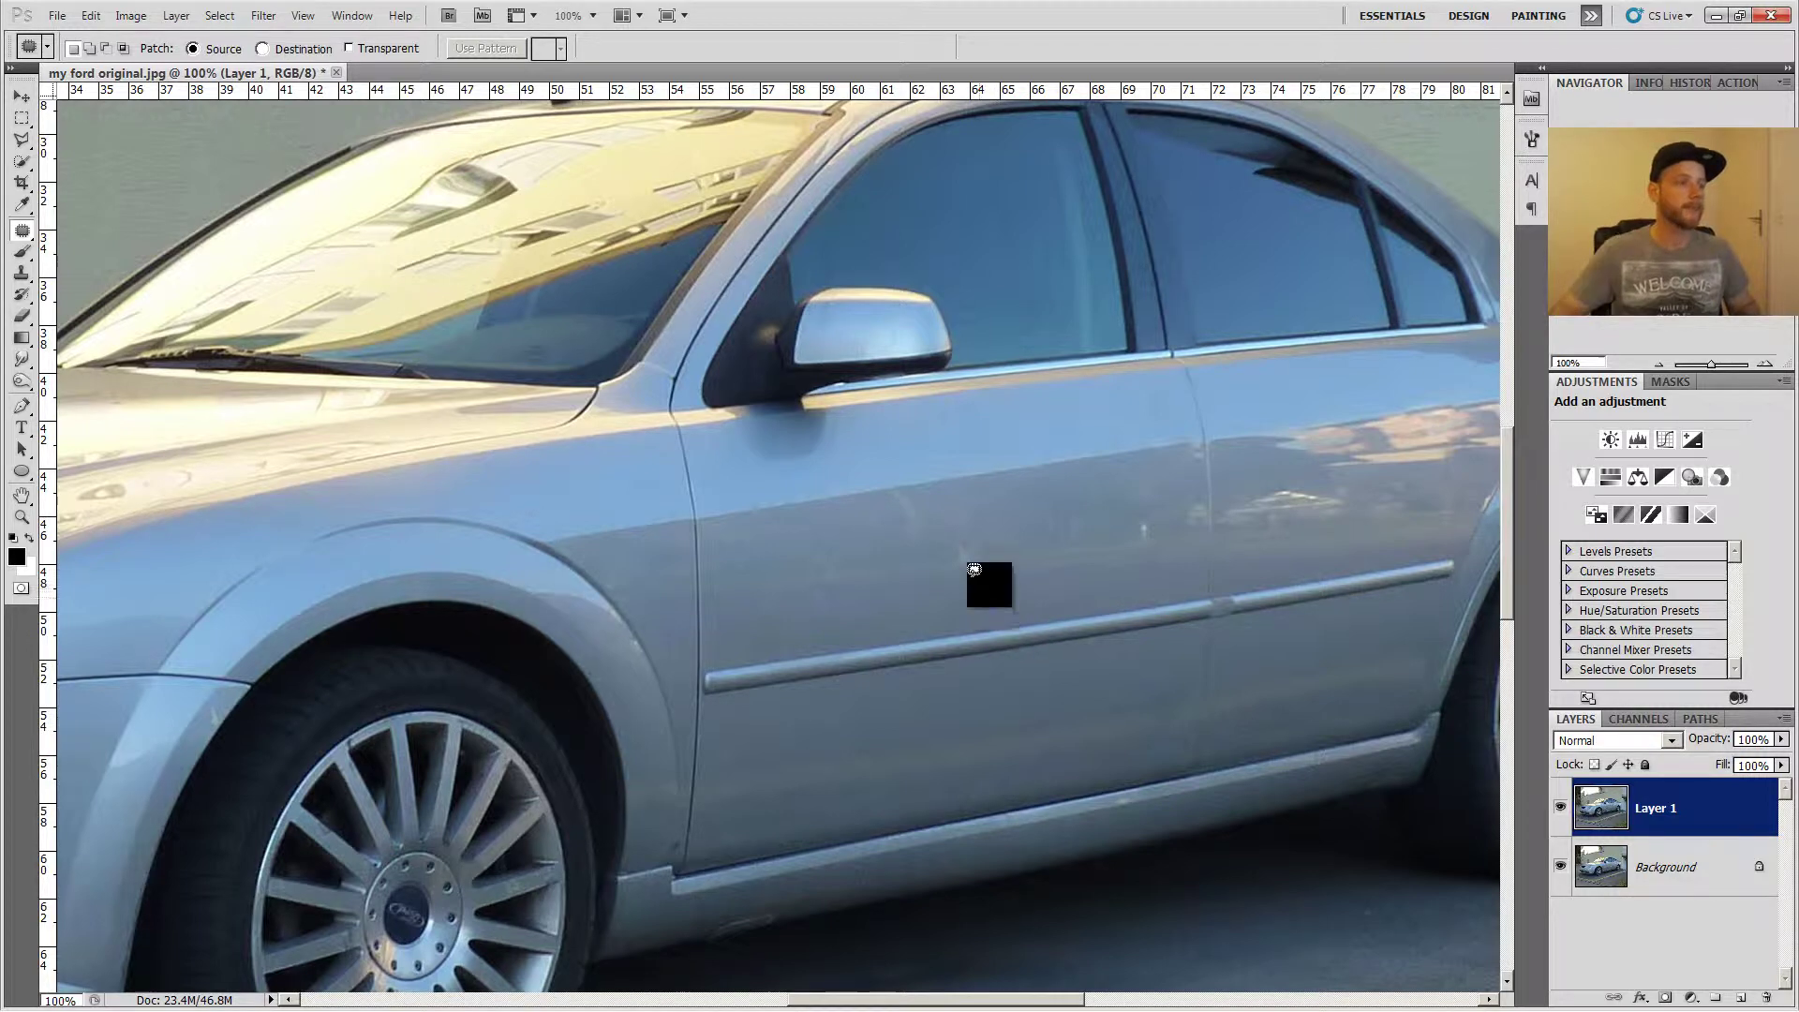
{"action": "left_click_drag", "start_coordinate": [954, 628], "coordinate": [742, 655]}
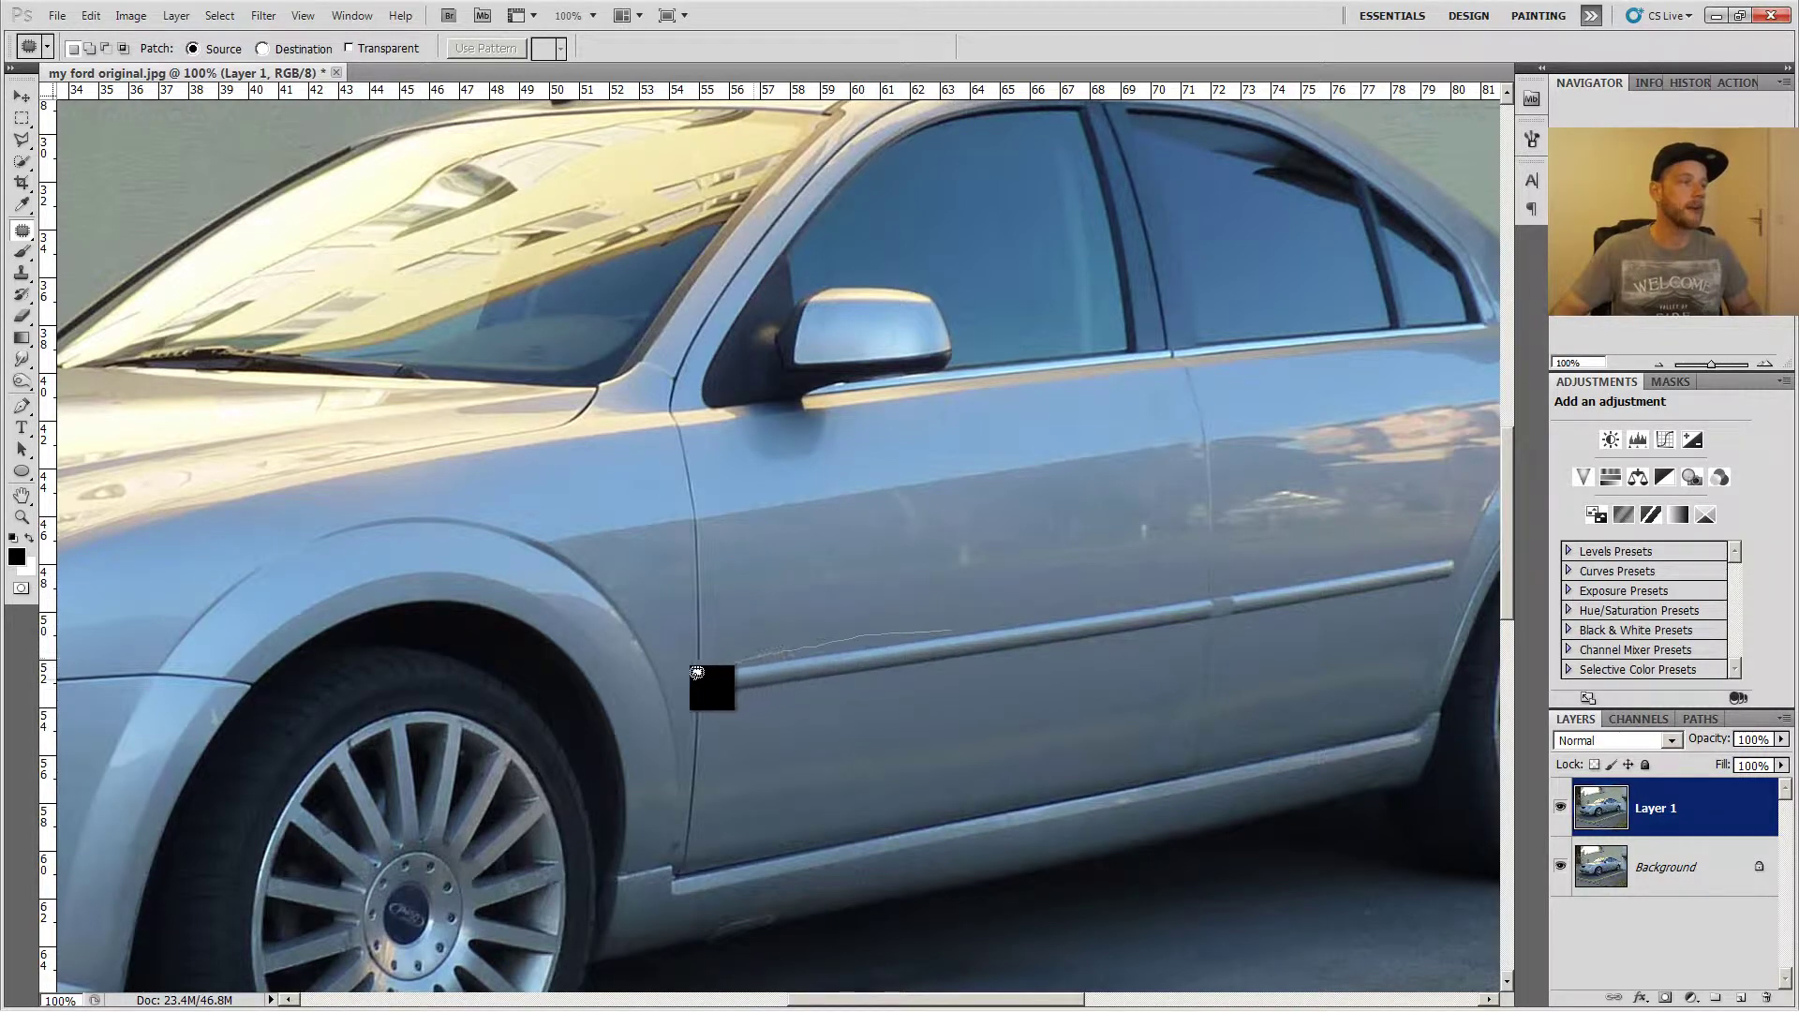
{"action": "mouse_move", "coordinate": [696, 672]}
{"action": "left_mouse_down"}
{"action": "mouse_move", "coordinate": [1239, 620]}
{"action": "mouse_move", "coordinate": [1142, 582]}
{"action": "left_mouse_up"}
{"action": "left_click_drag", "start_coordinate": [934, 614], "coordinate": [929, 628]}
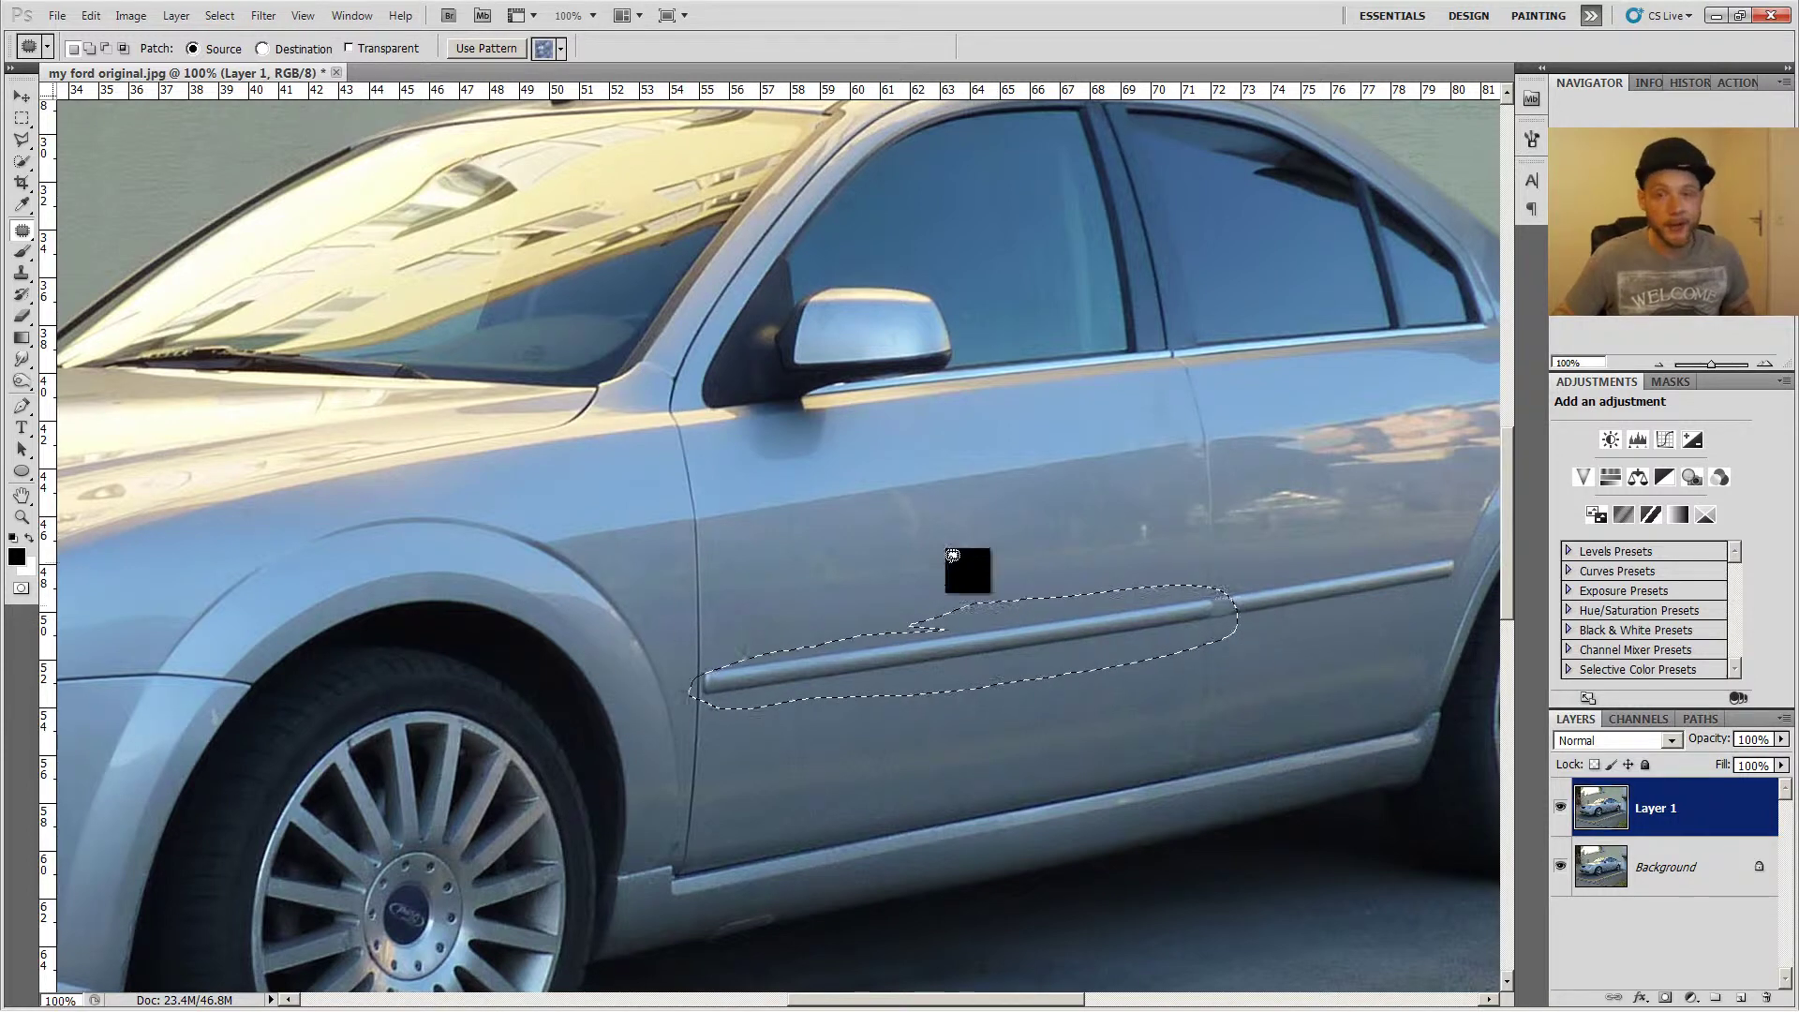
{"action": "left_click_drag", "start_coordinate": [992, 642], "coordinate": [989, 740]}
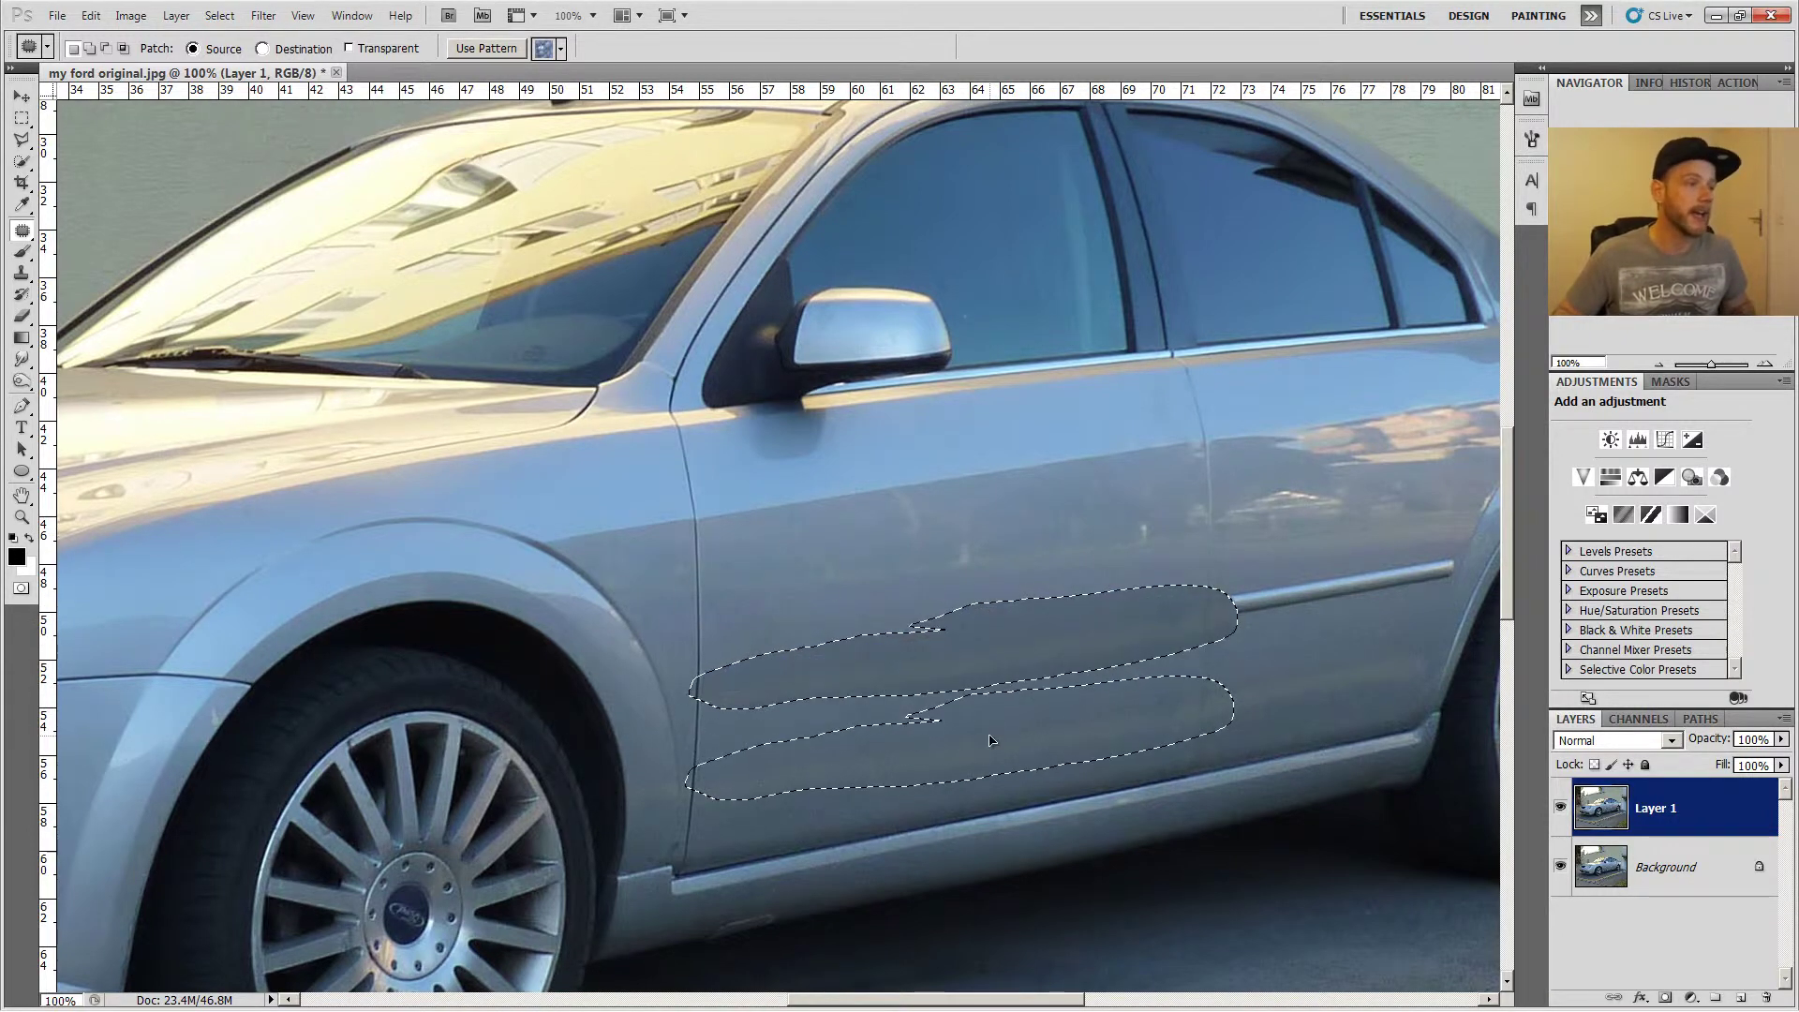
{"action": "key", "text": "ctrl+d"}
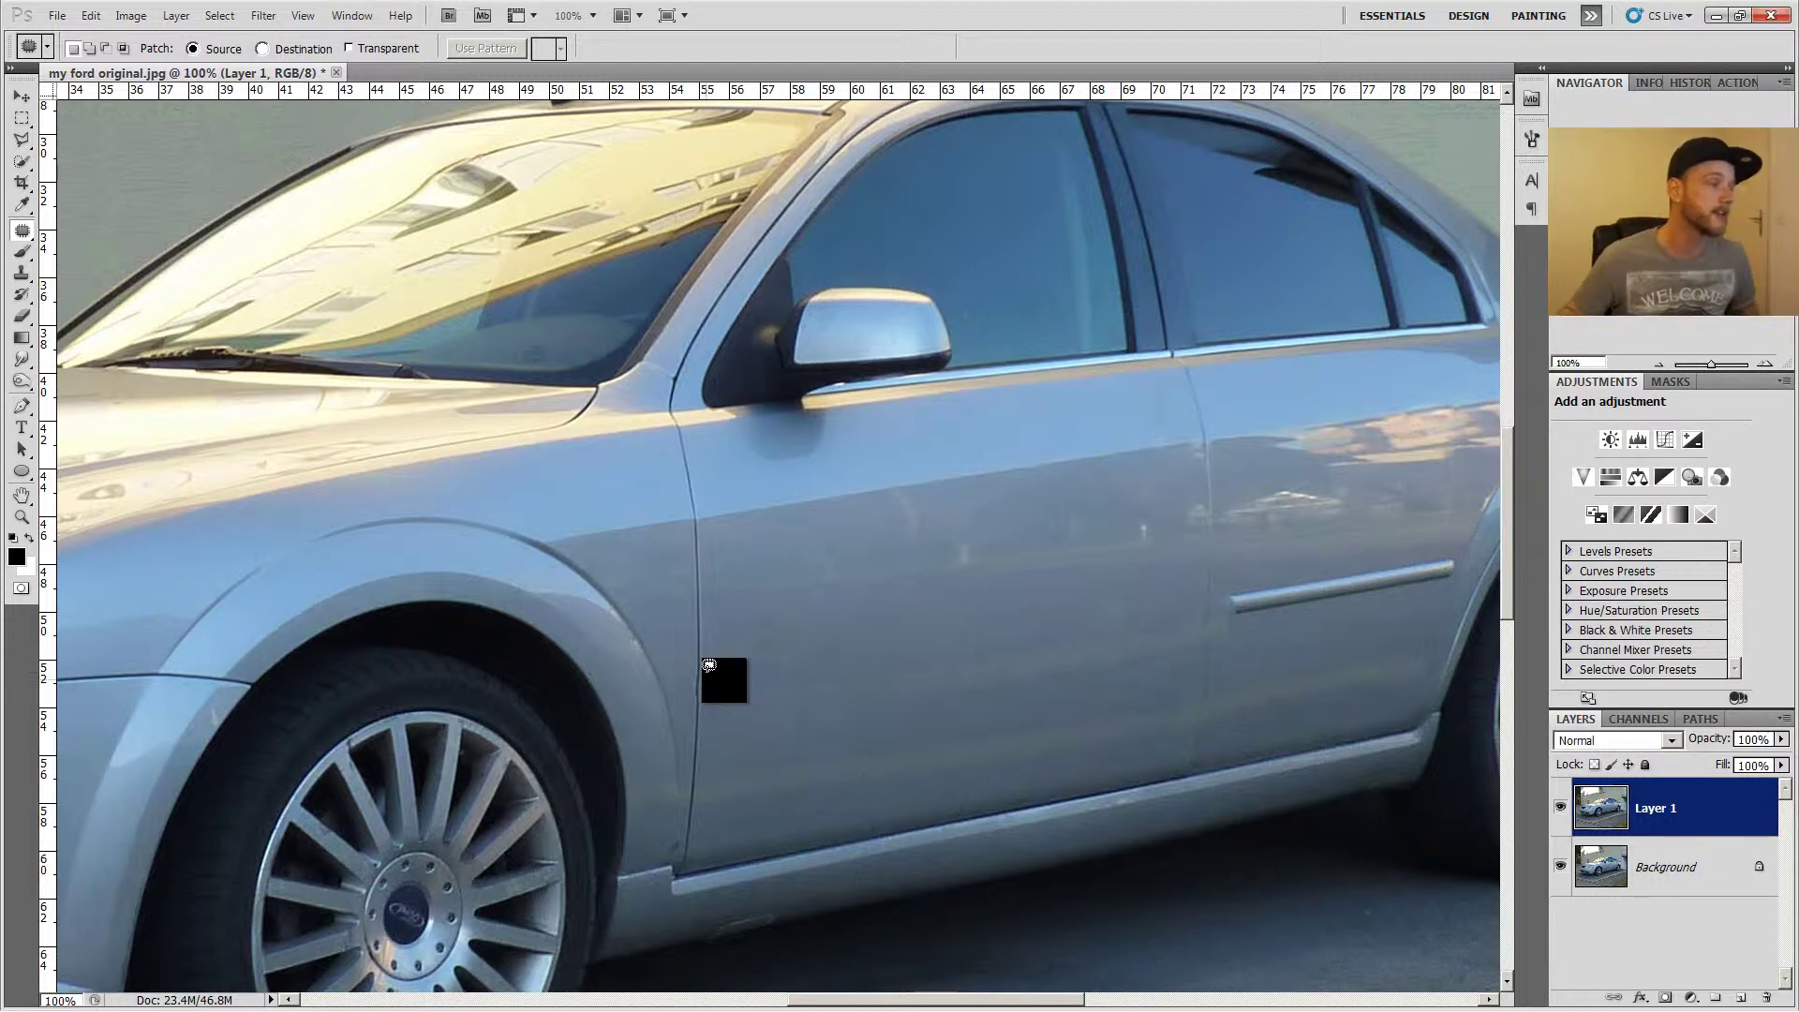
- Patch the small trim remnant at the door's front edge with clean door panel
{"action": "left_click_drag", "start_coordinate": [694, 664], "coordinate": [715, 669]}
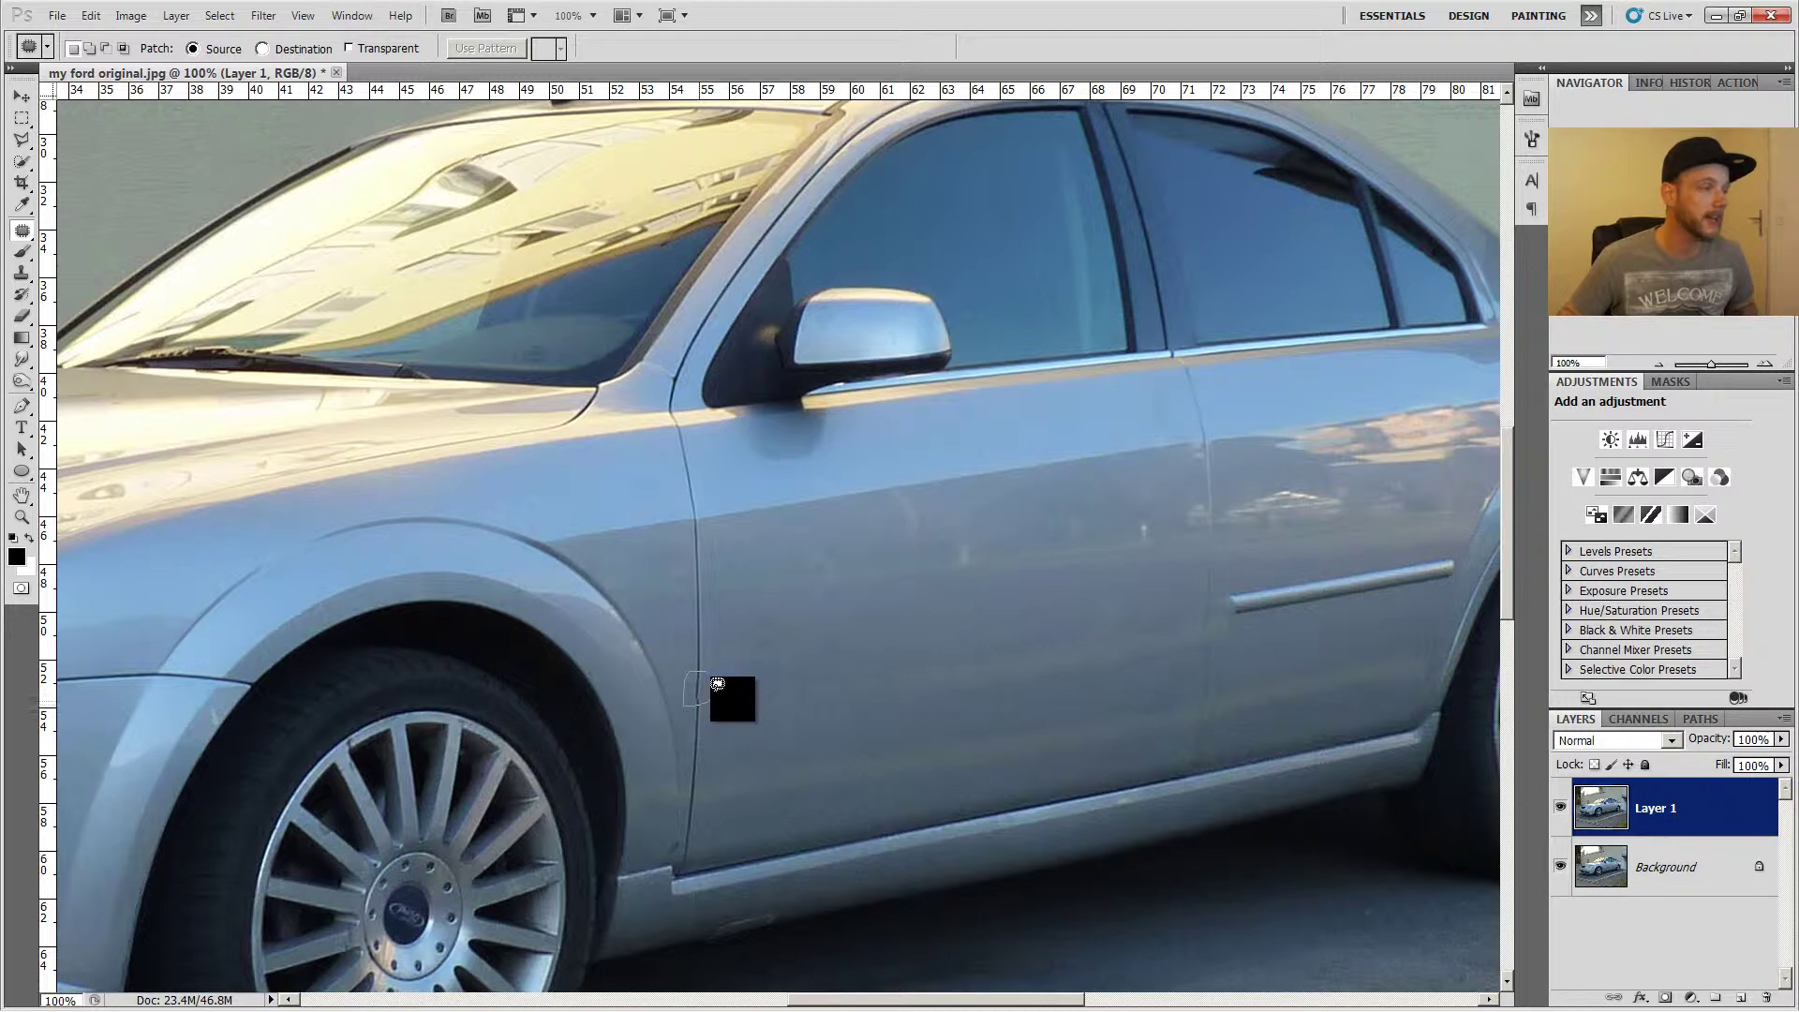
{"action": "left_click_drag", "start_coordinate": [714, 669], "coordinate": [709, 654]}
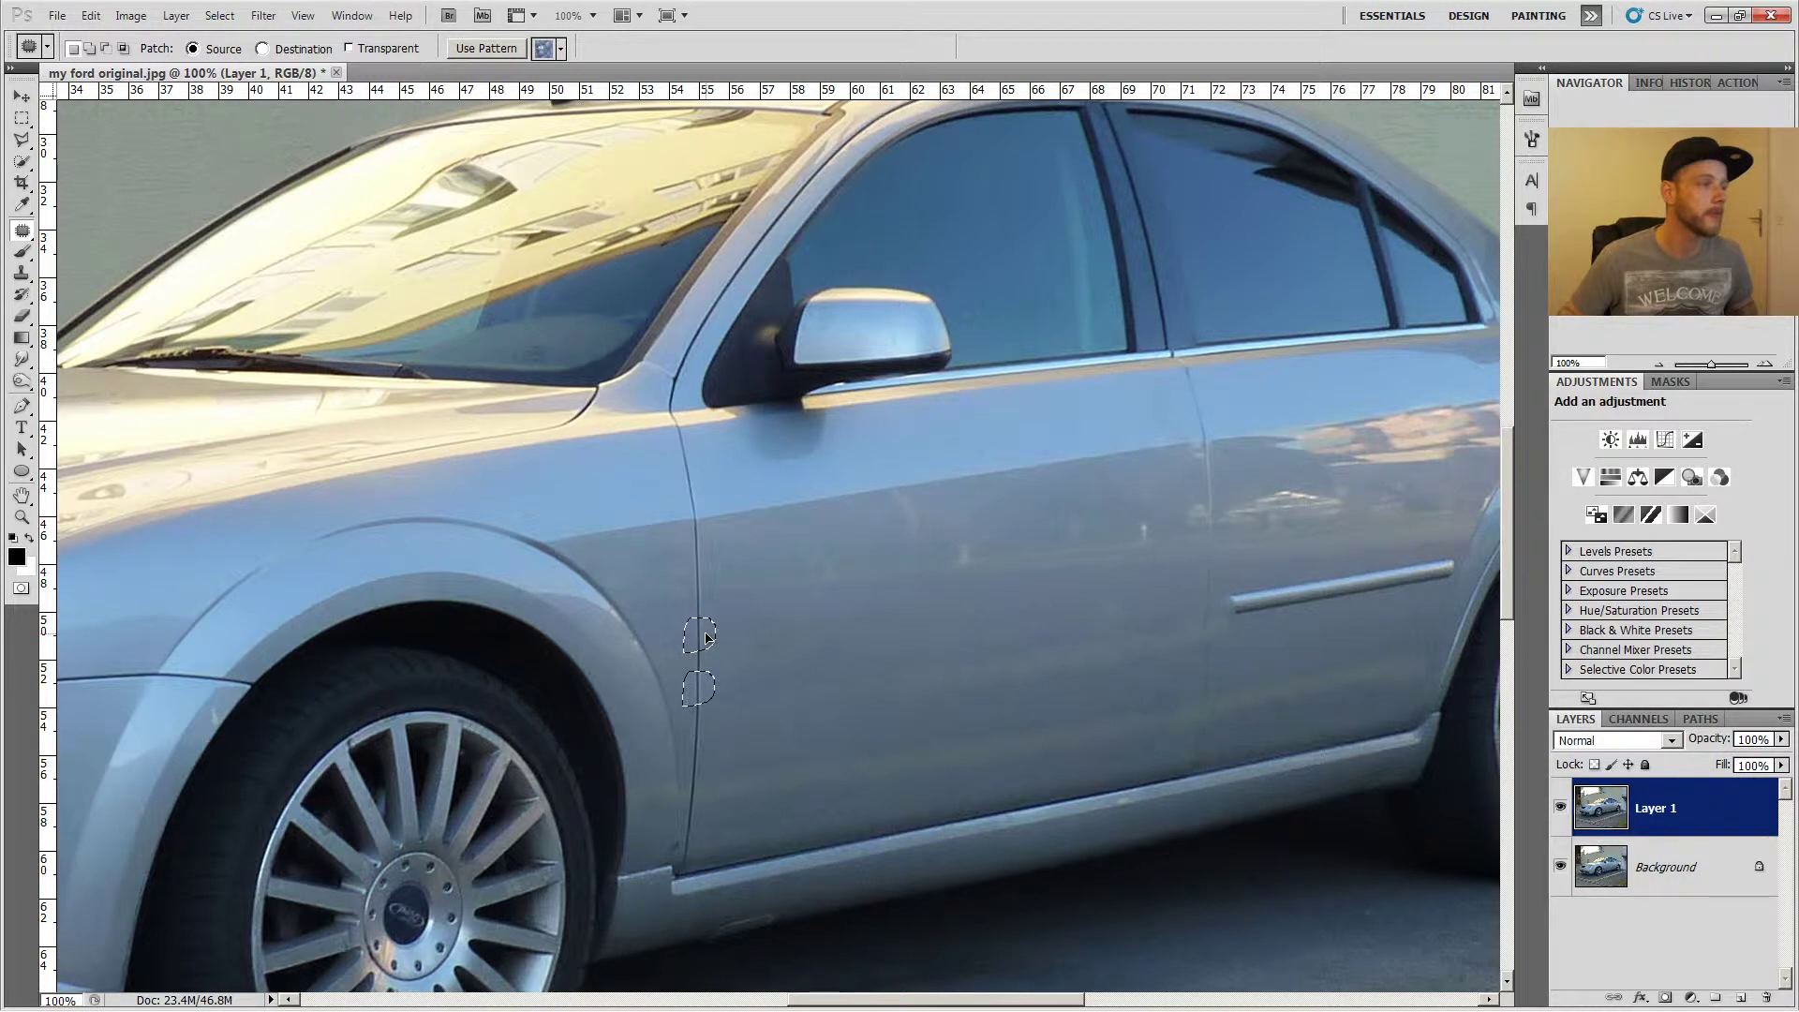
{"action": "left_click_drag", "start_coordinate": [708, 639], "coordinate": [777, 693]}
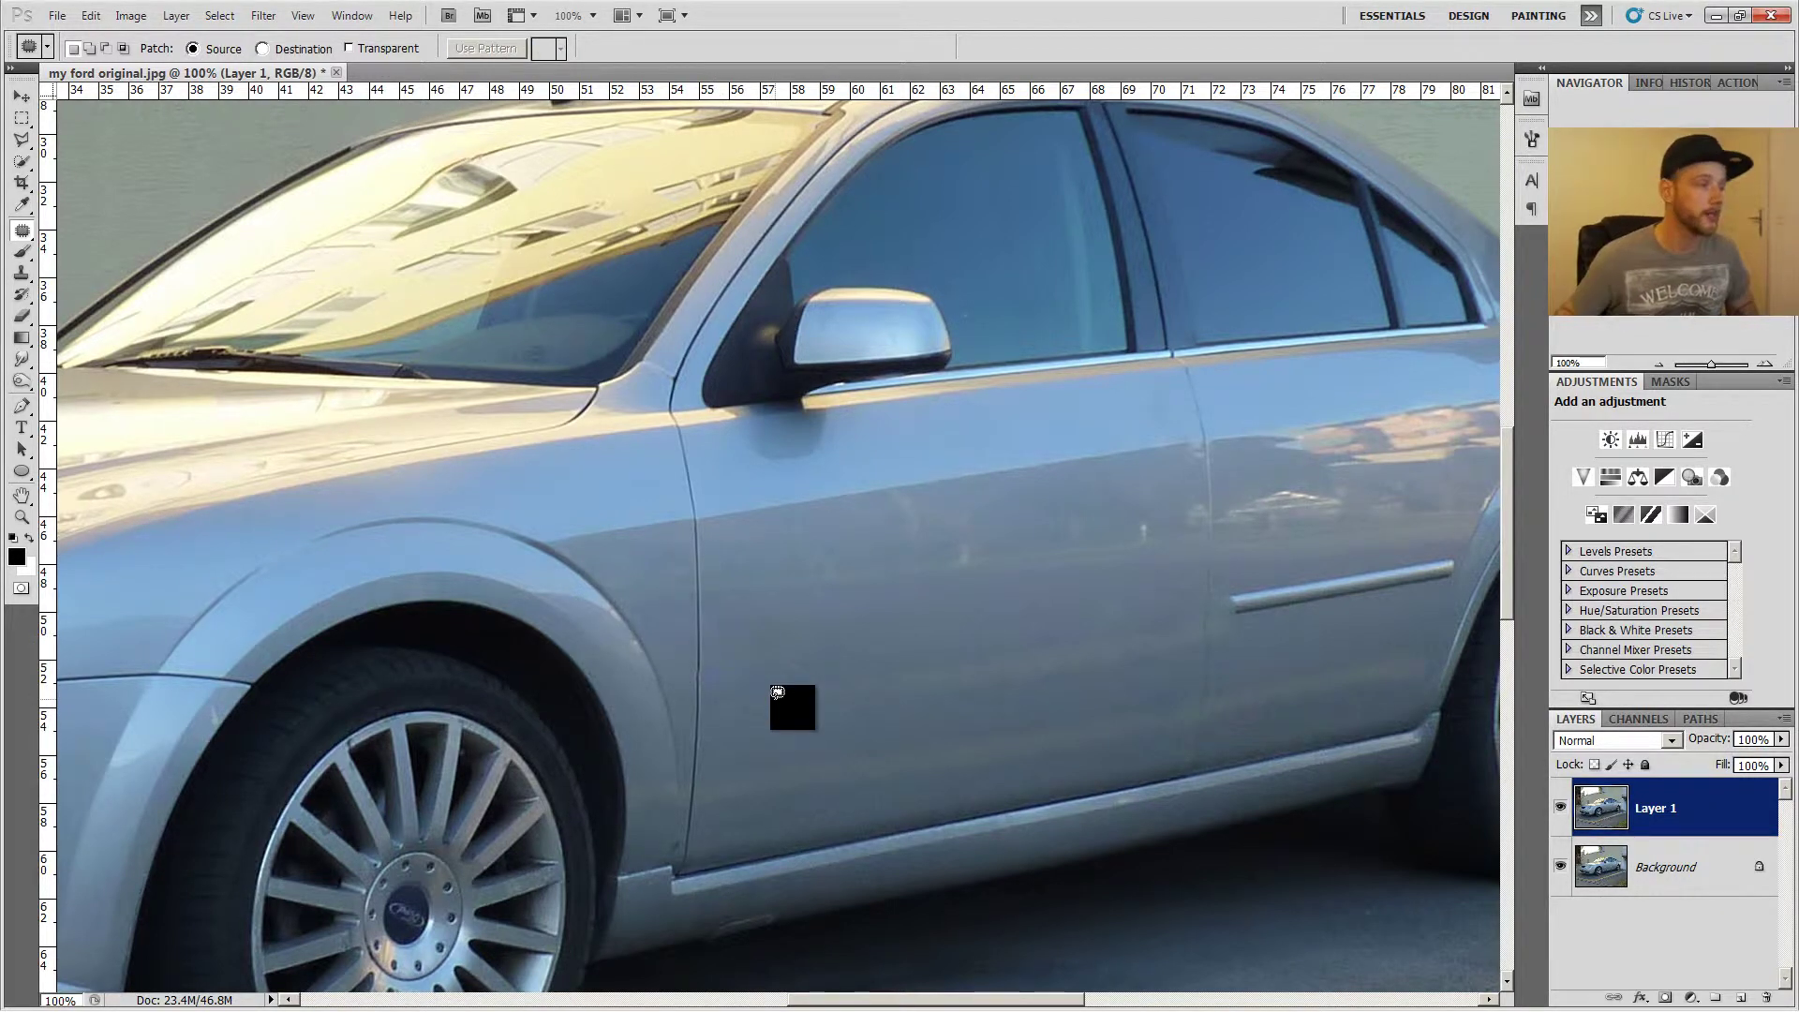
{"action": "left_click_drag", "start_coordinate": [777, 693], "coordinate": [684, 672]}
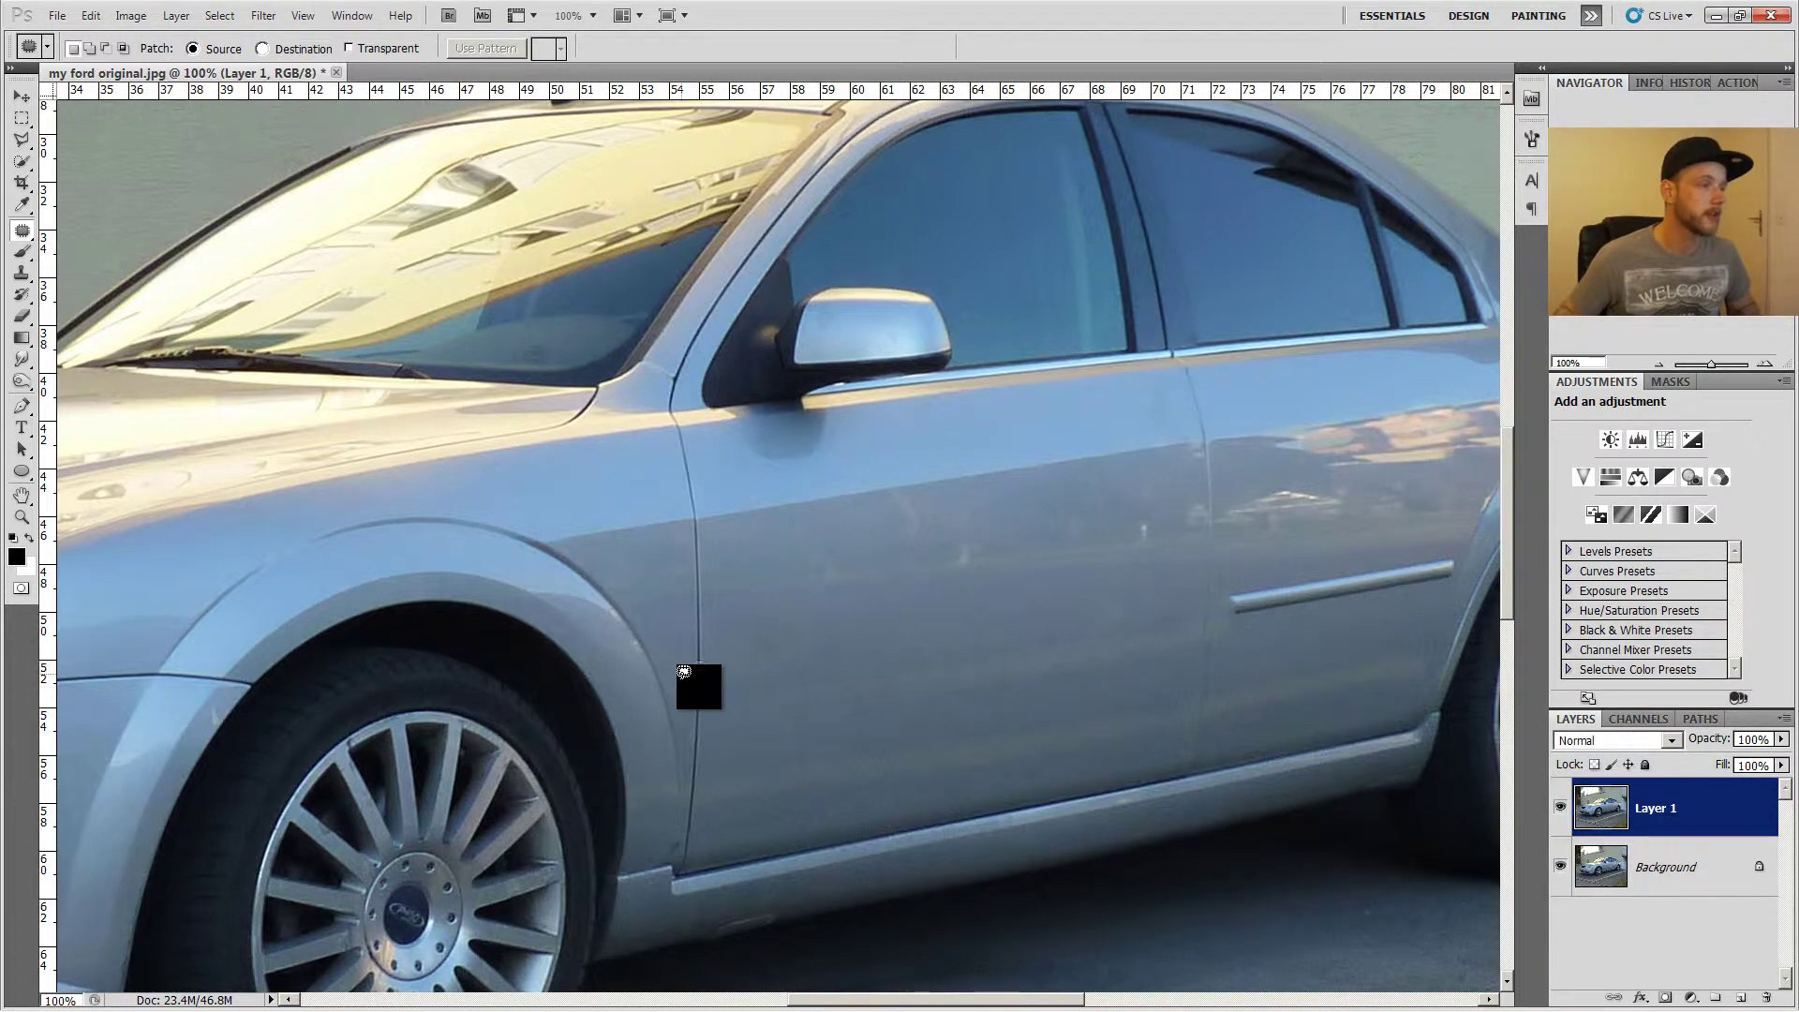
{"action": "mouse_move", "coordinate": [683, 671]}
{"action": "left_mouse_down"}
{"action": "mouse_move", "coordinate": [703, 649]}
{"action": "mouse_move", "coordinate": [848, 687]}
{"action": "left_mouse_up"}
- Zoom to 400% and patch the thin diagonal scratch on the door
{"action": "key", "text": "ctrl+plus"}
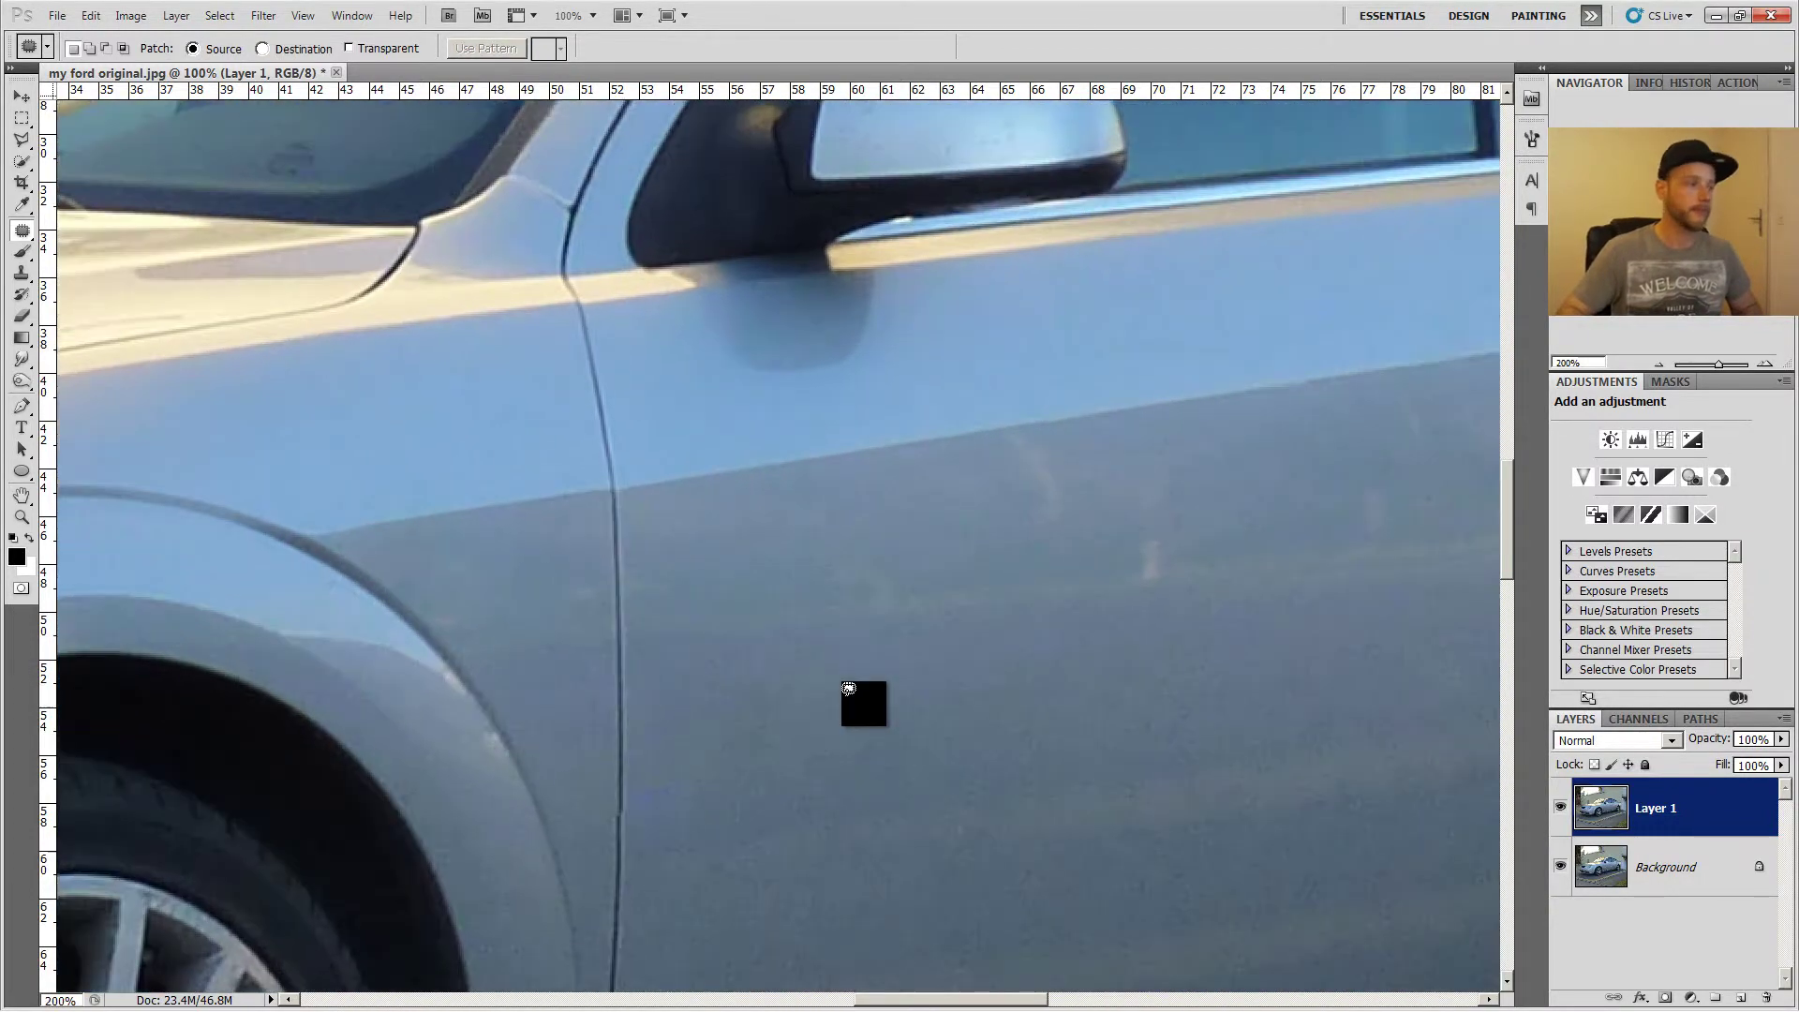
{"action": "key", "text": "ctrl+plus"}
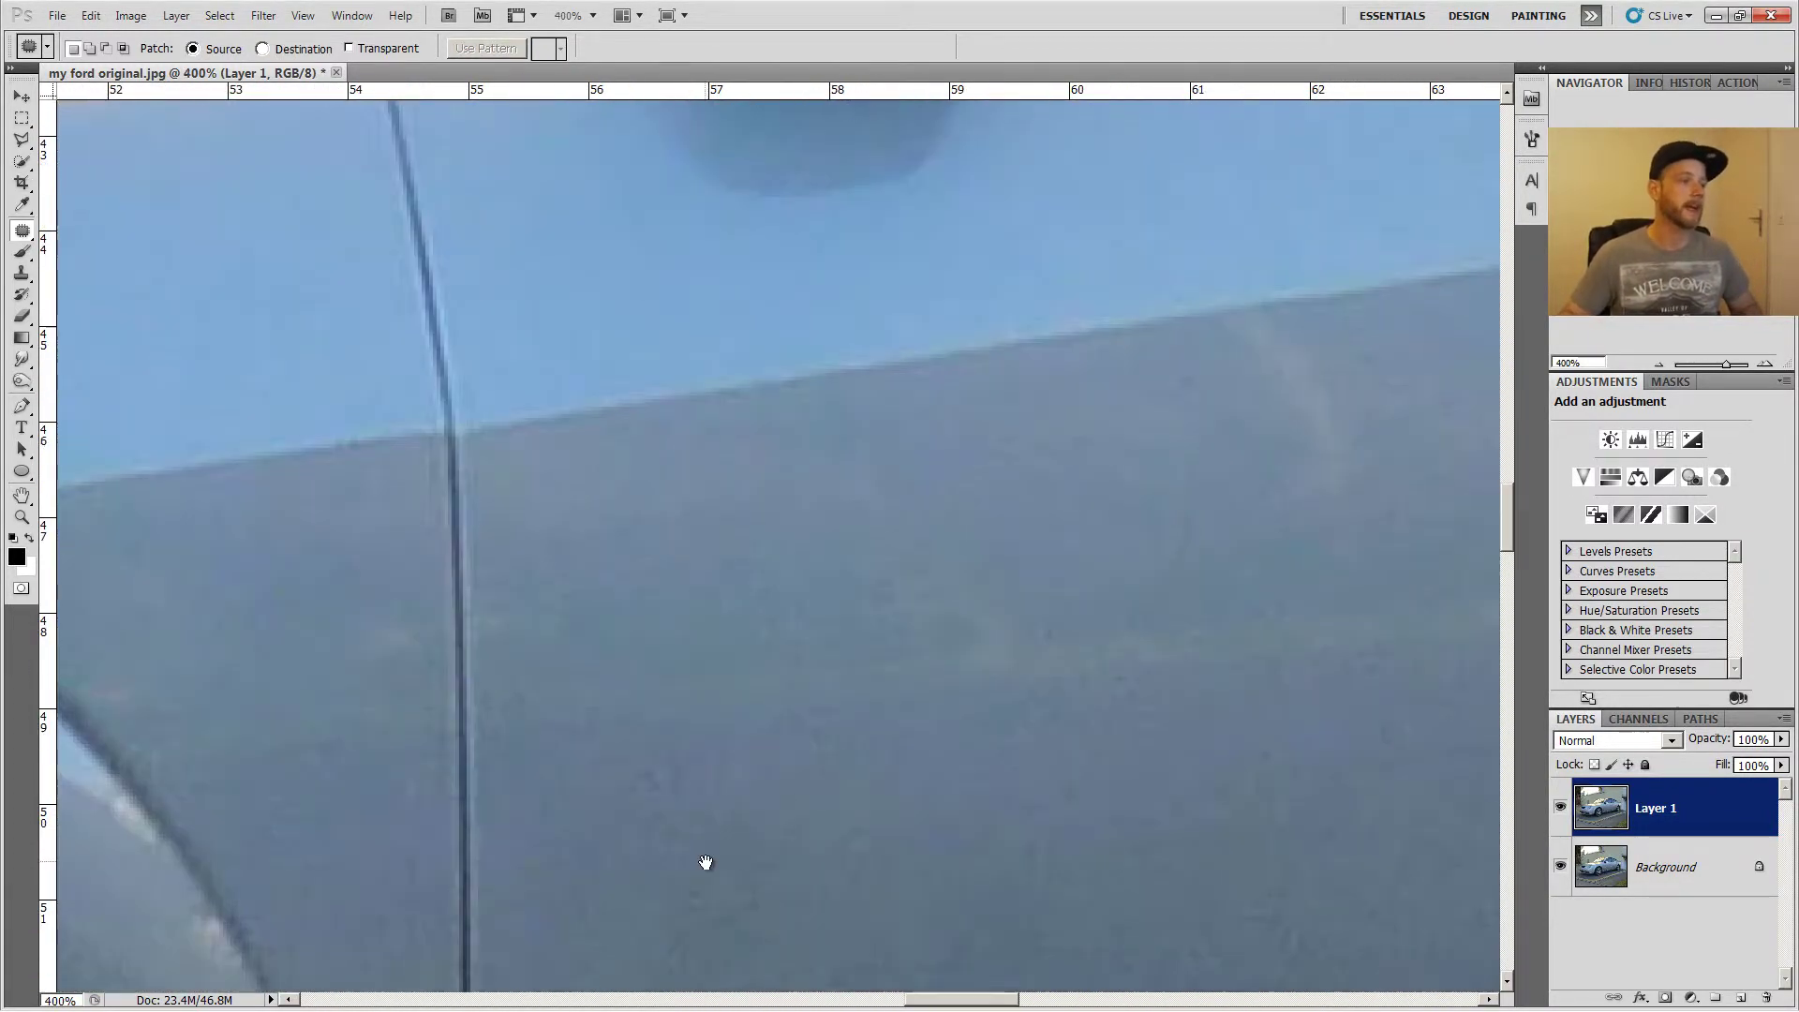
{"action": "left_click_drag", "start_coordinate": [705, 862], "coordinate": [852, 547]}
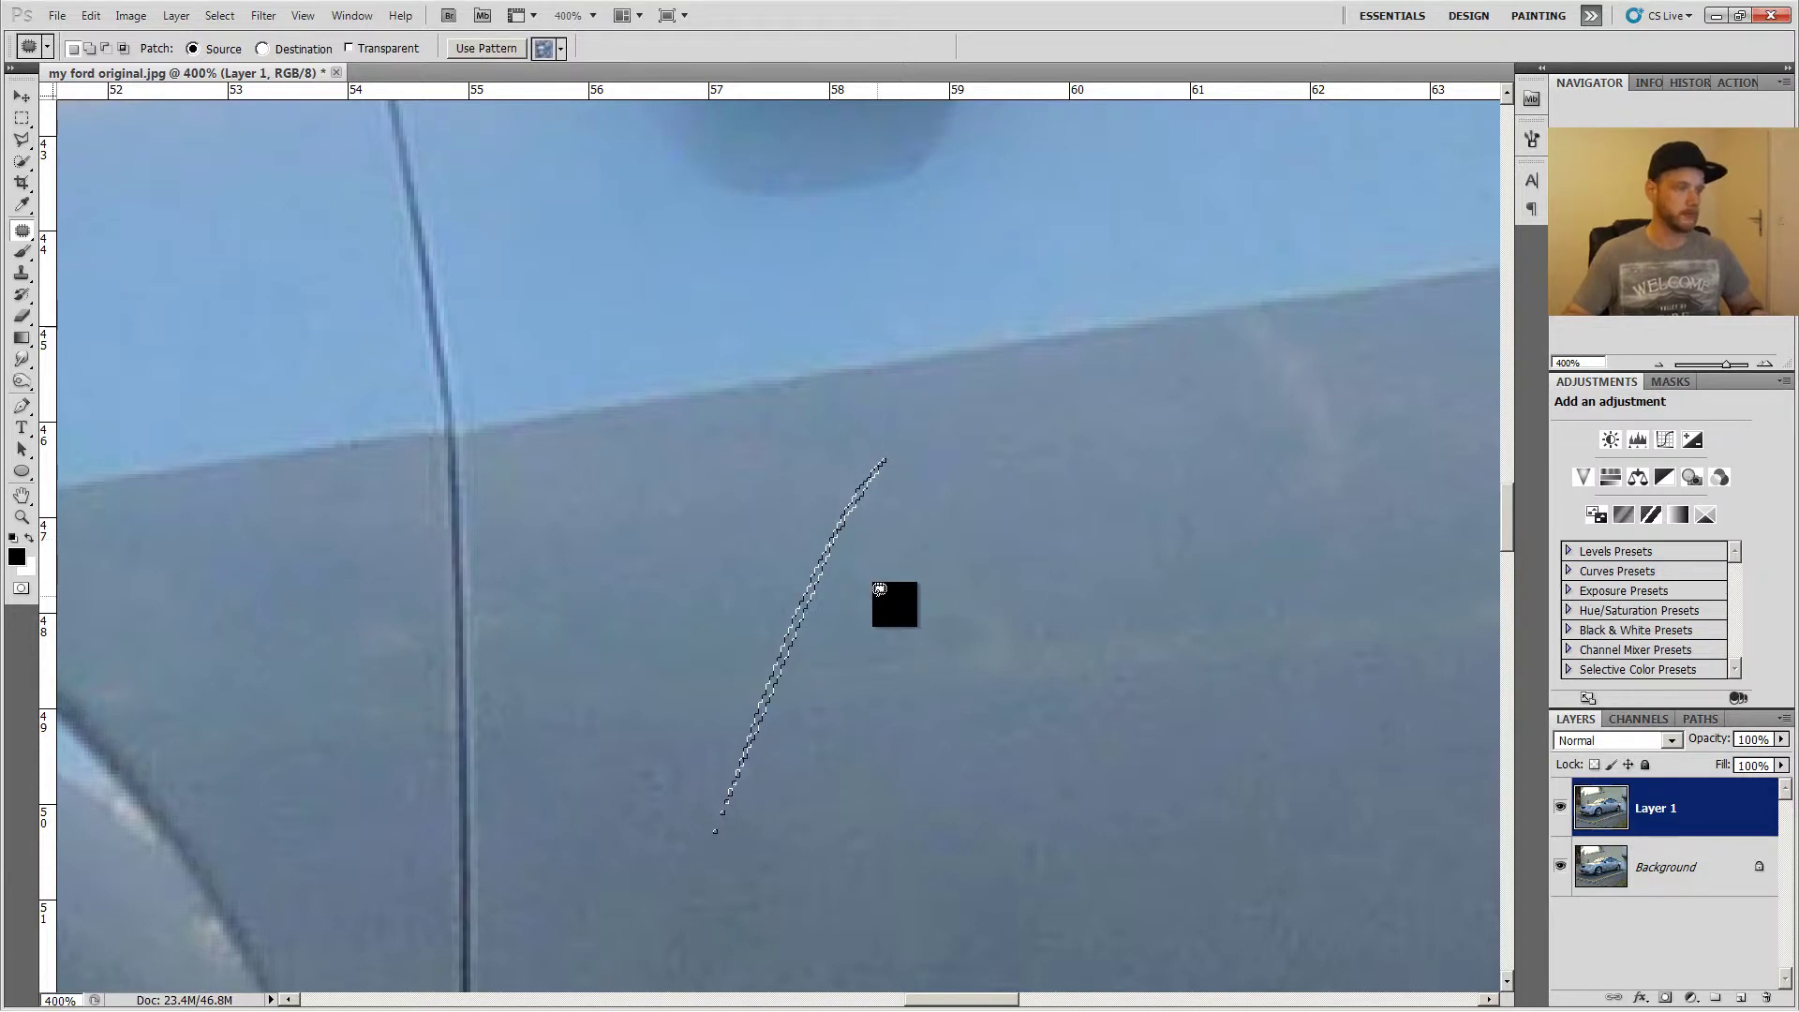
{"action": "key", "text": "ctrl+d"}
- Patch the two-lobed blemish on the door's front seam, then zoom out to 33.3%
{"action": "left_click_drag", "start_coordinate": [819, 716], "coordinate": [975, 465]}
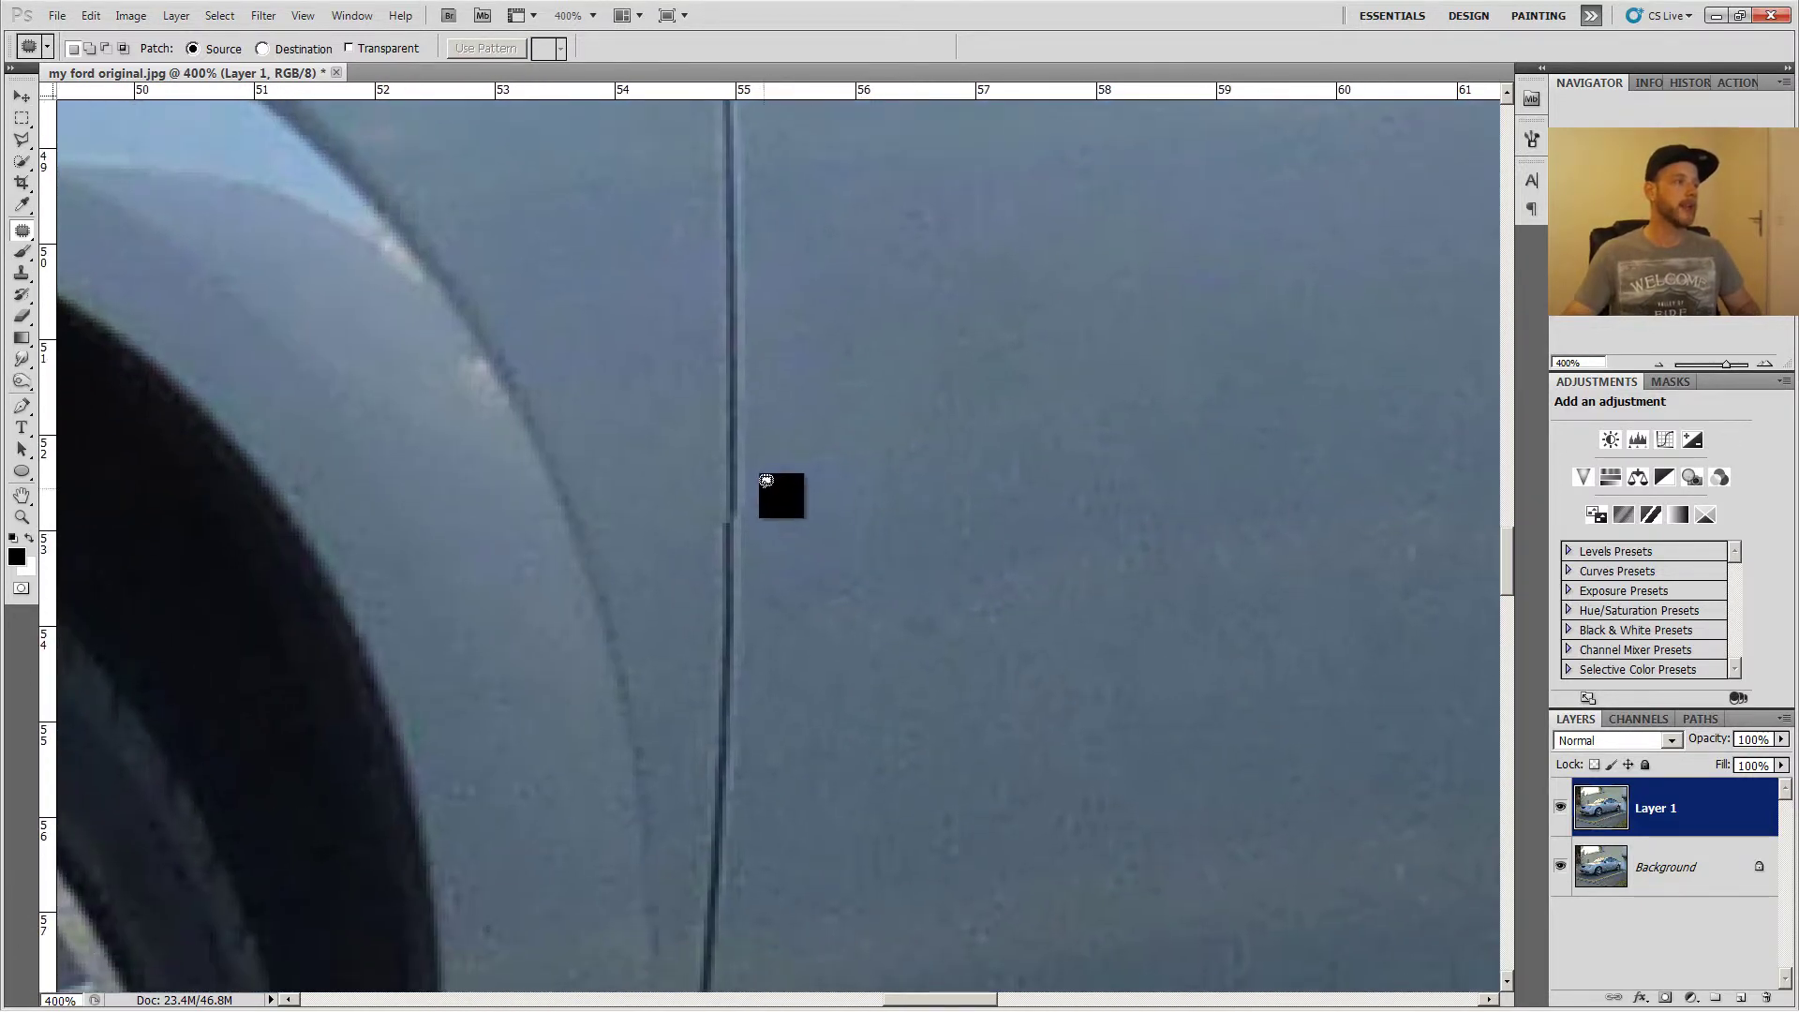
{"action": "left_click_drag", "start_coordinate": [766, 480], "coordinate": [771, 491]}
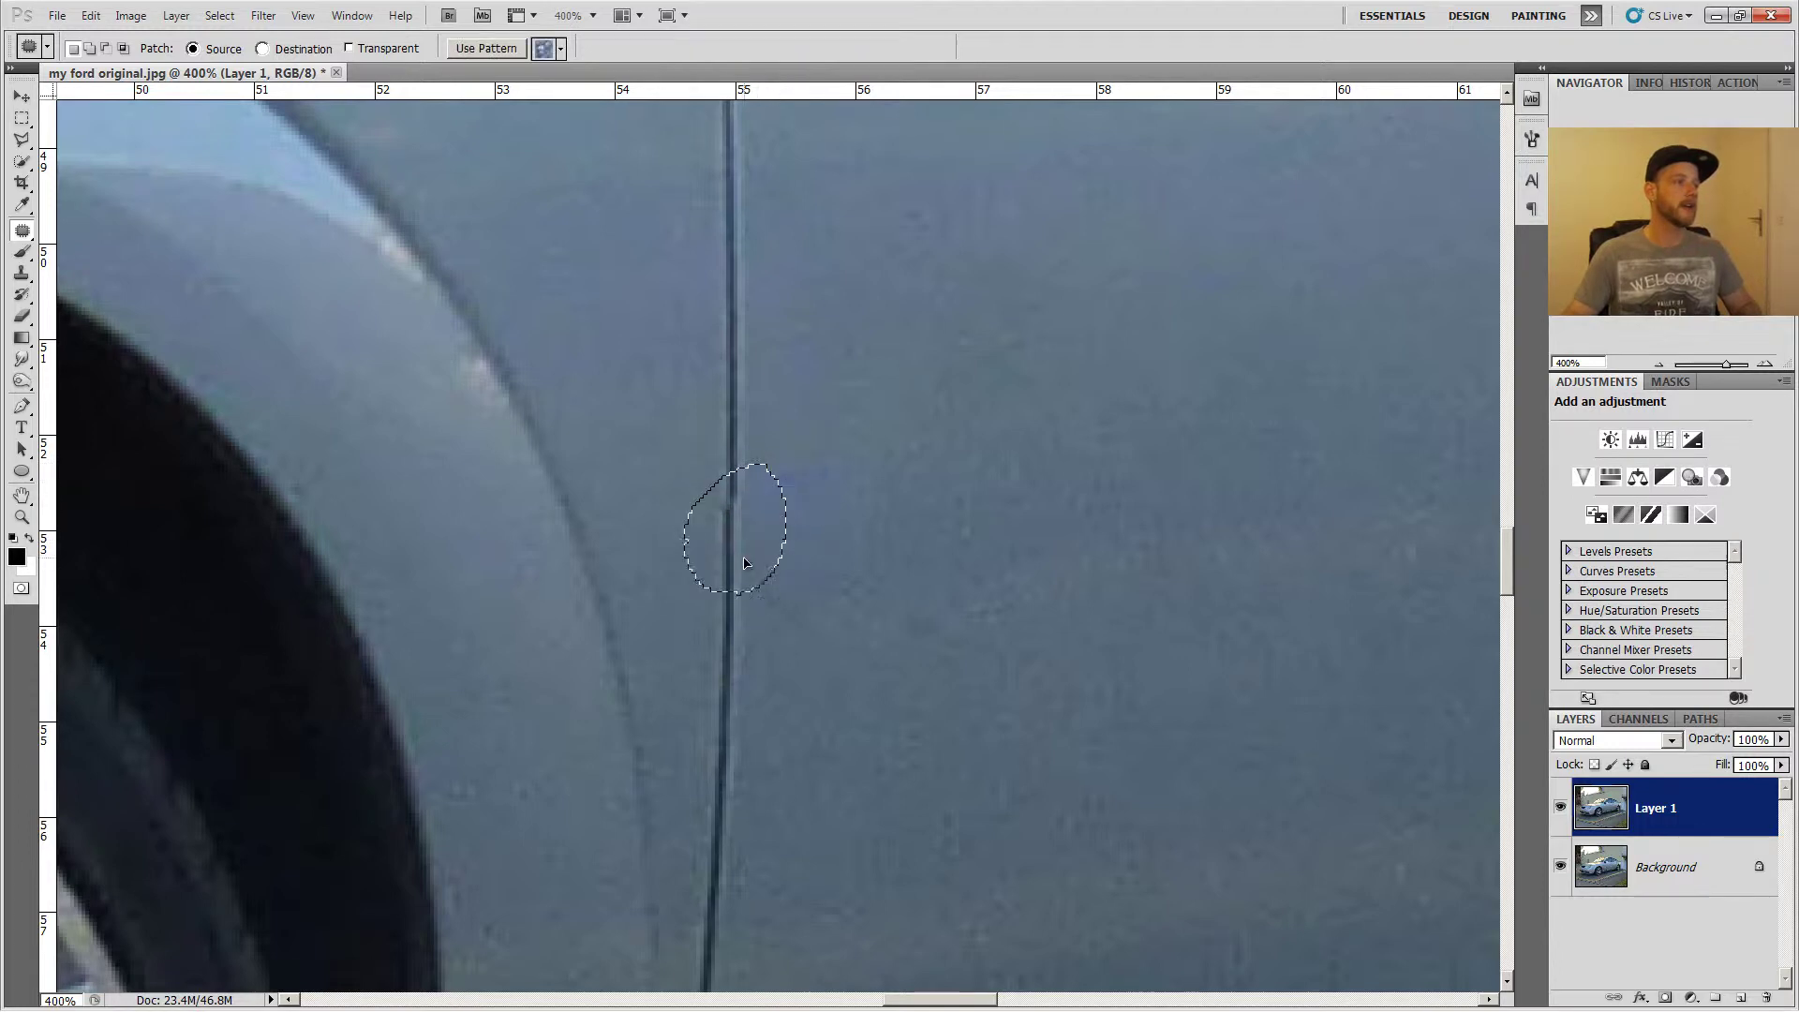
{"action": "left_click_drag", "start_coordinate": [745, 563], "coordinate": [744, 615]}
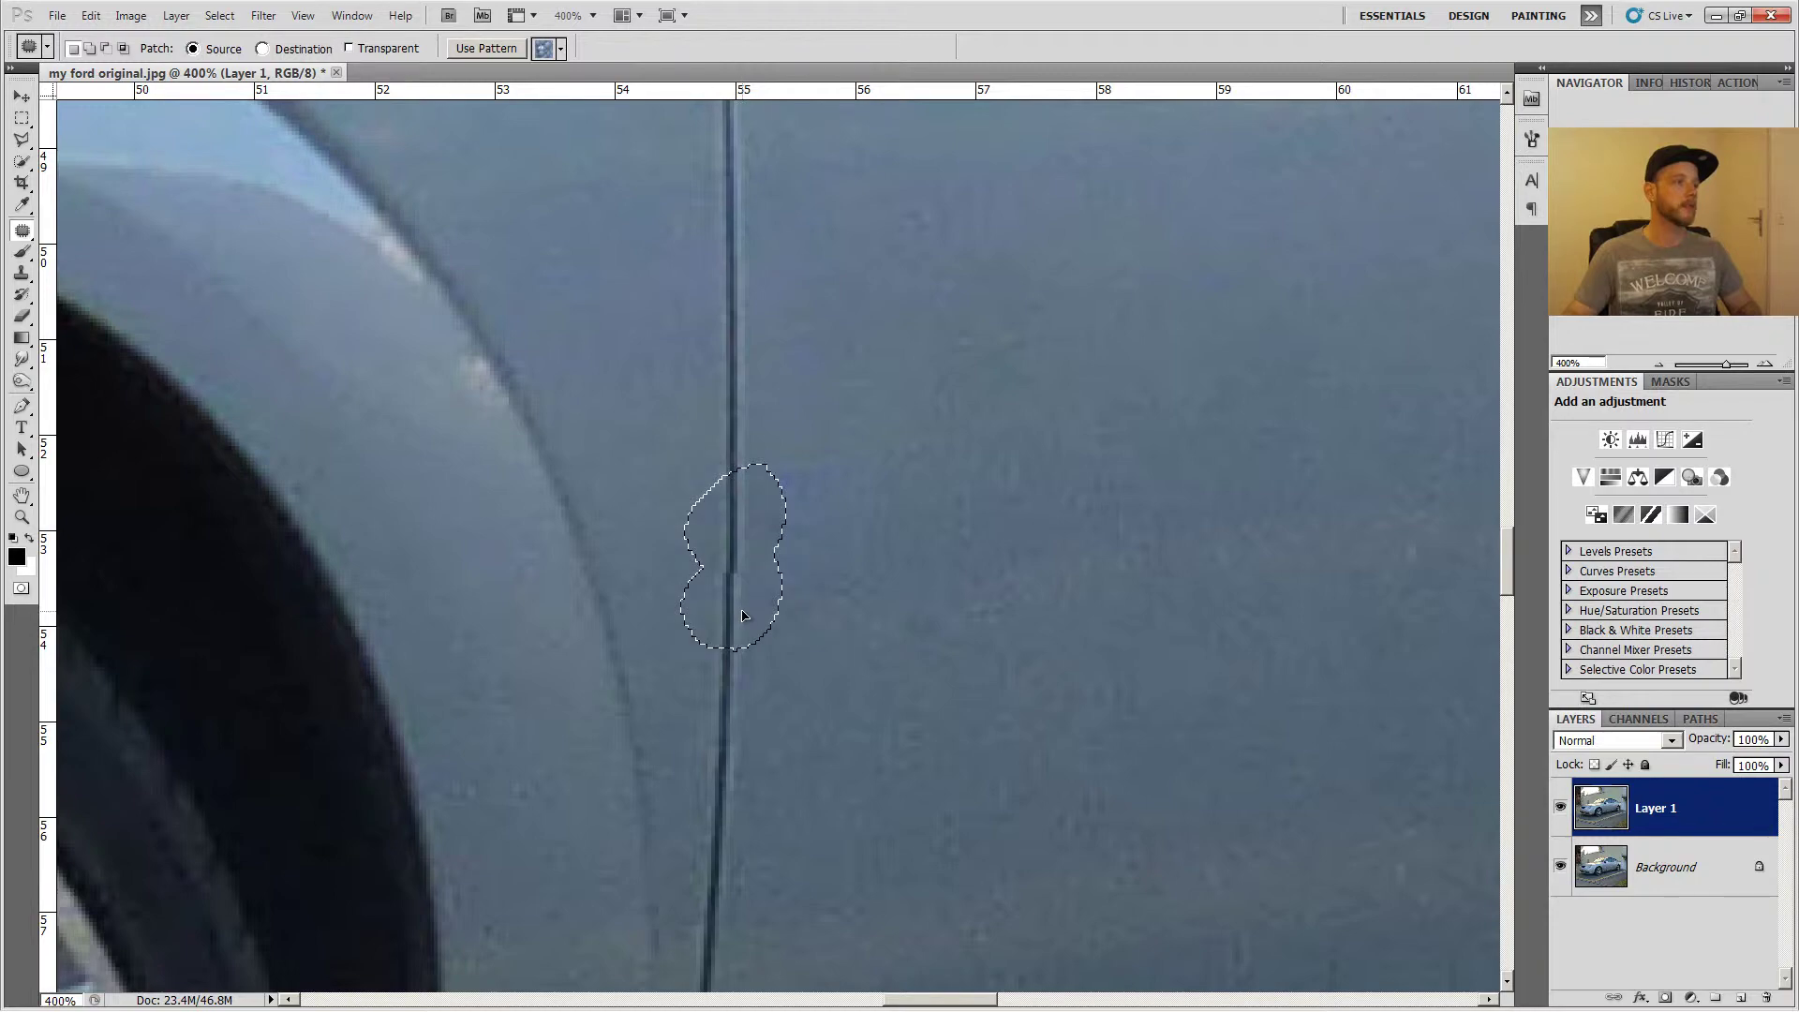
{"action": "left_click_drag", "start_coordinate": [742, 613], "coordinate": [809, 674]}
{"action": "key", "text": "ctrl+d"}
{"action": "key", "text": "ctrl+minus"}
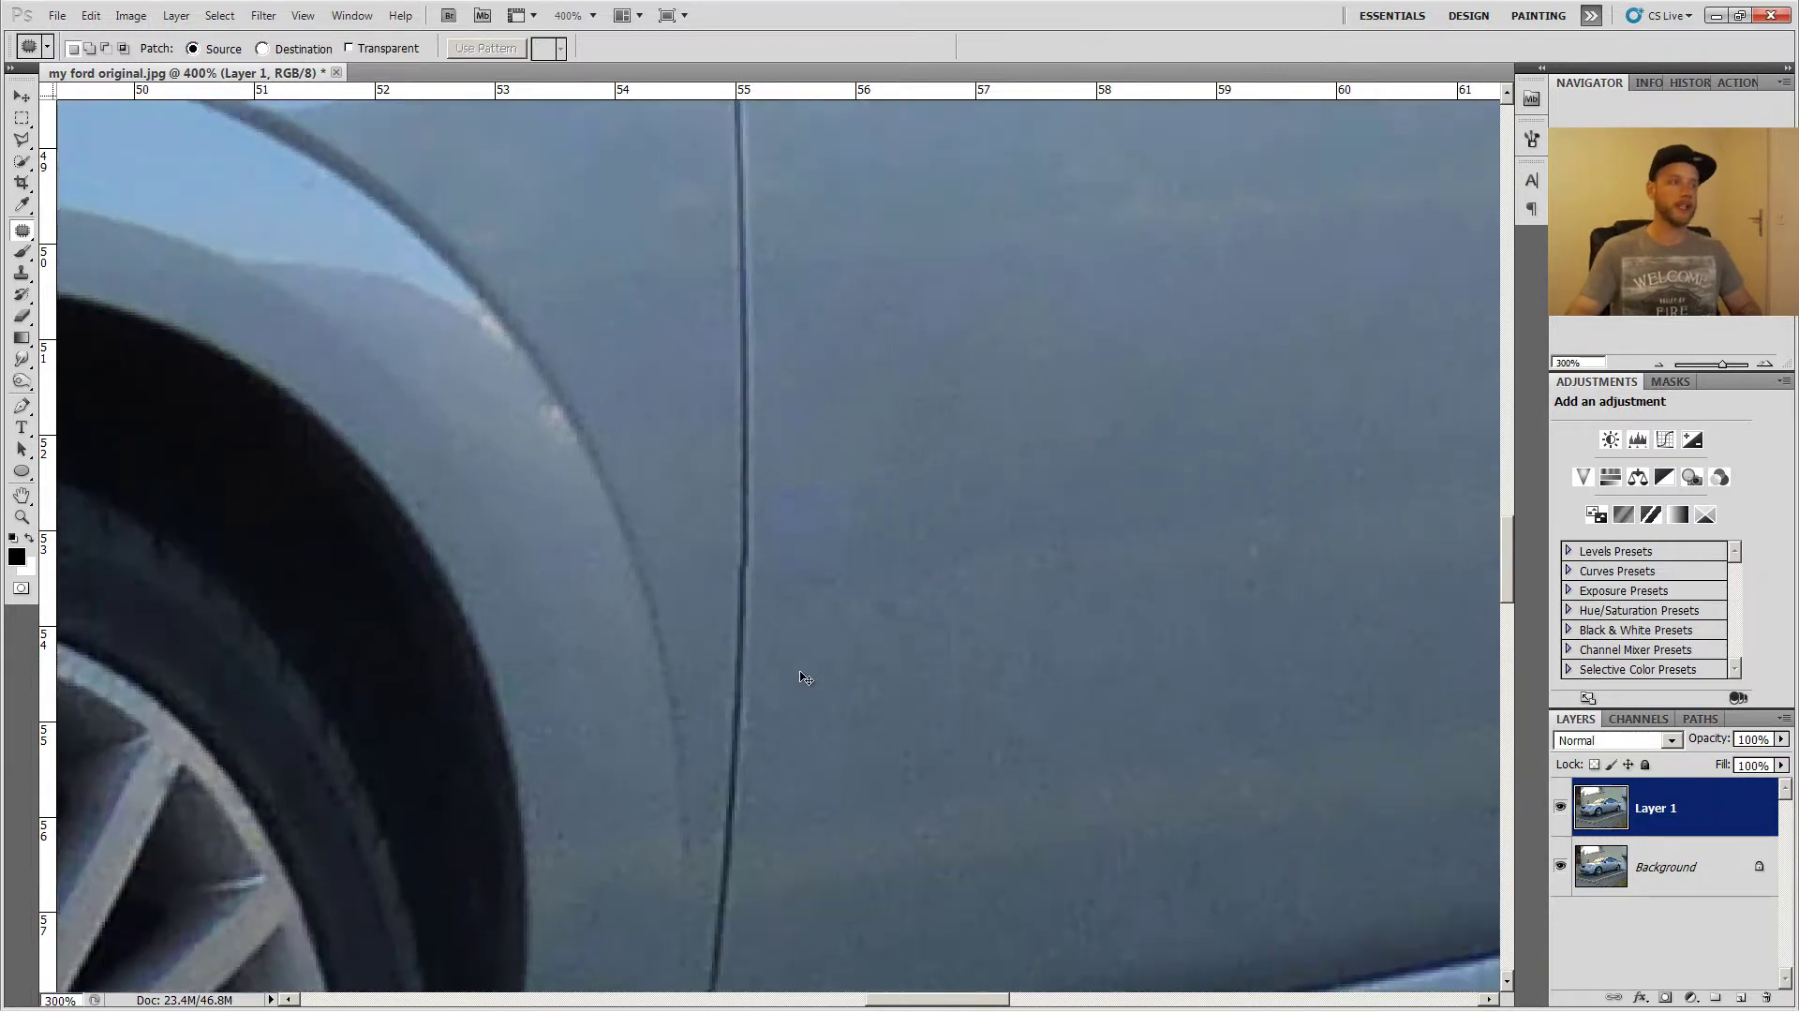
{"action": "key", "text": "ctrl+minus"}
{"action": "key", "text": "ctrl+minus"}
{"action": "key", "text": "ctrl+minus"}
{"action": "key", "text": "ctrl+minus"}
{"action": "key", "text": "ctrl+minus"}
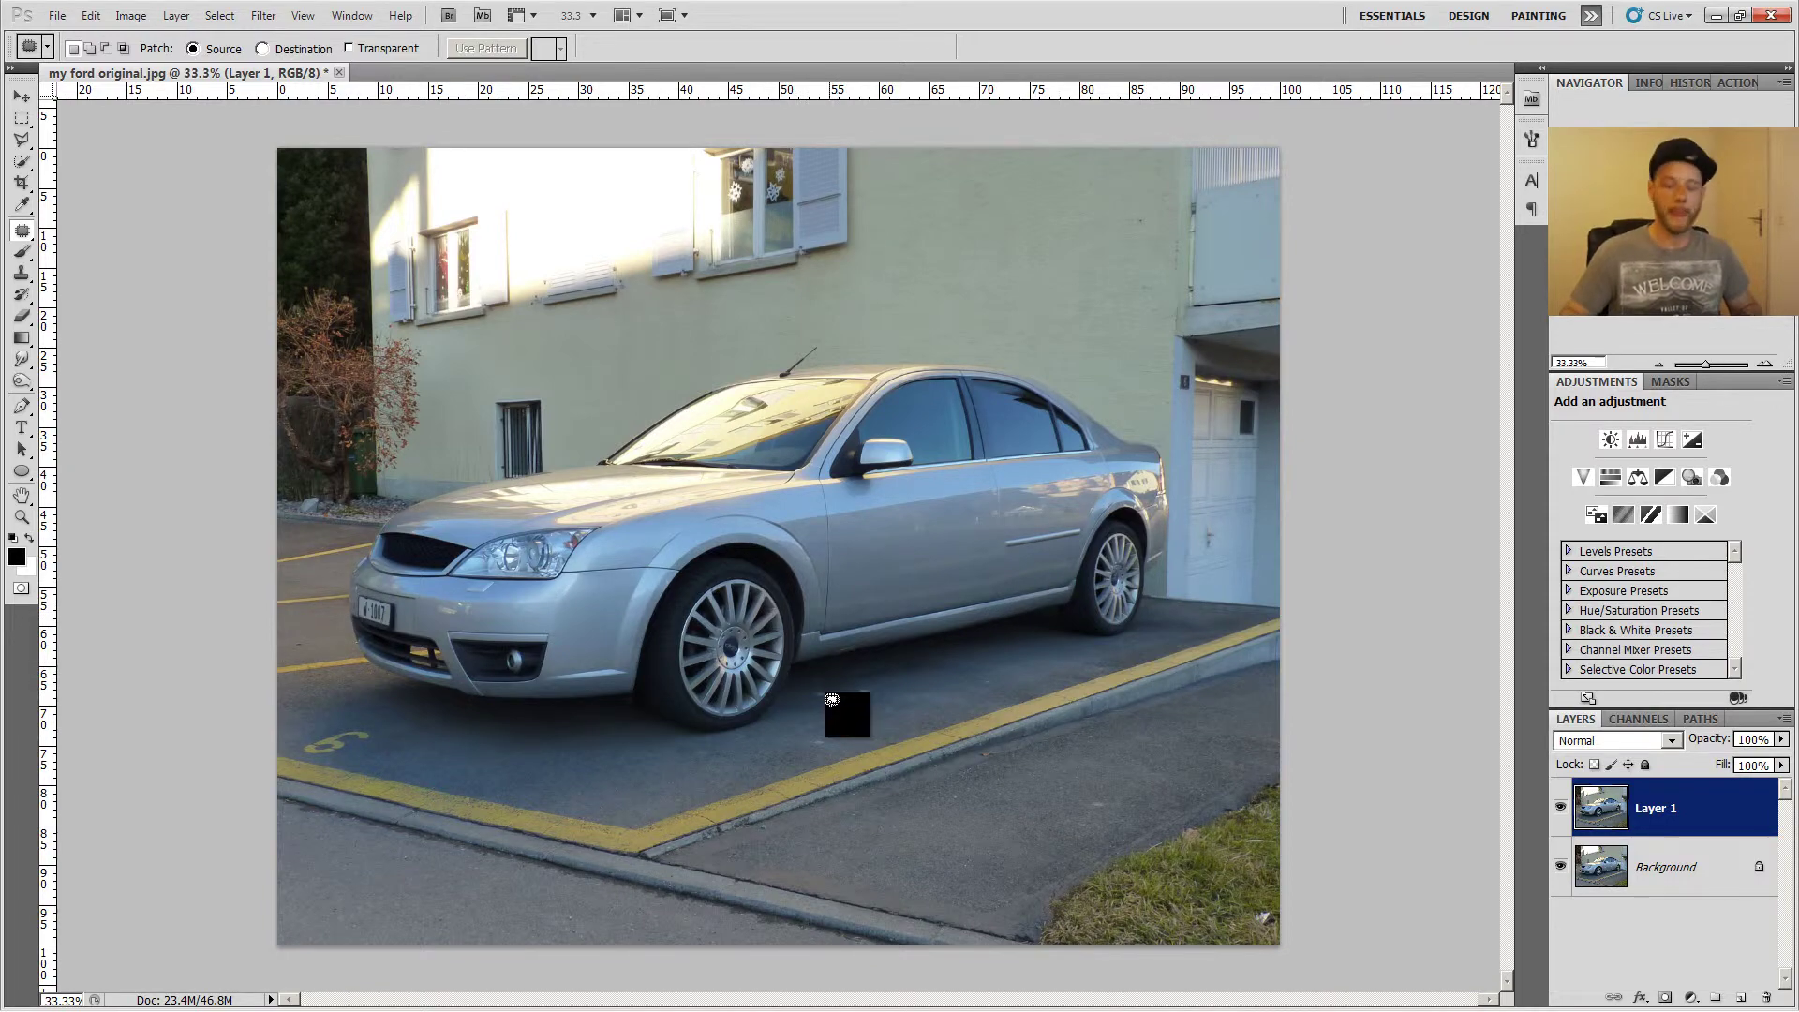
- Zoom to 200% and patch the rear door trim strip with the clean panel above
{"action": "key", "text": "ctrl+plus"}
{"action": "key", "text": "ctrl+plus"}
{"action": "key", "text": "ctrl+plus"}
{"action": "key", "text": "ctrl+plus"}
{"action": "left_click_drag", "start_coordinate": [1273, 573], "coordinate": [740, 657]}
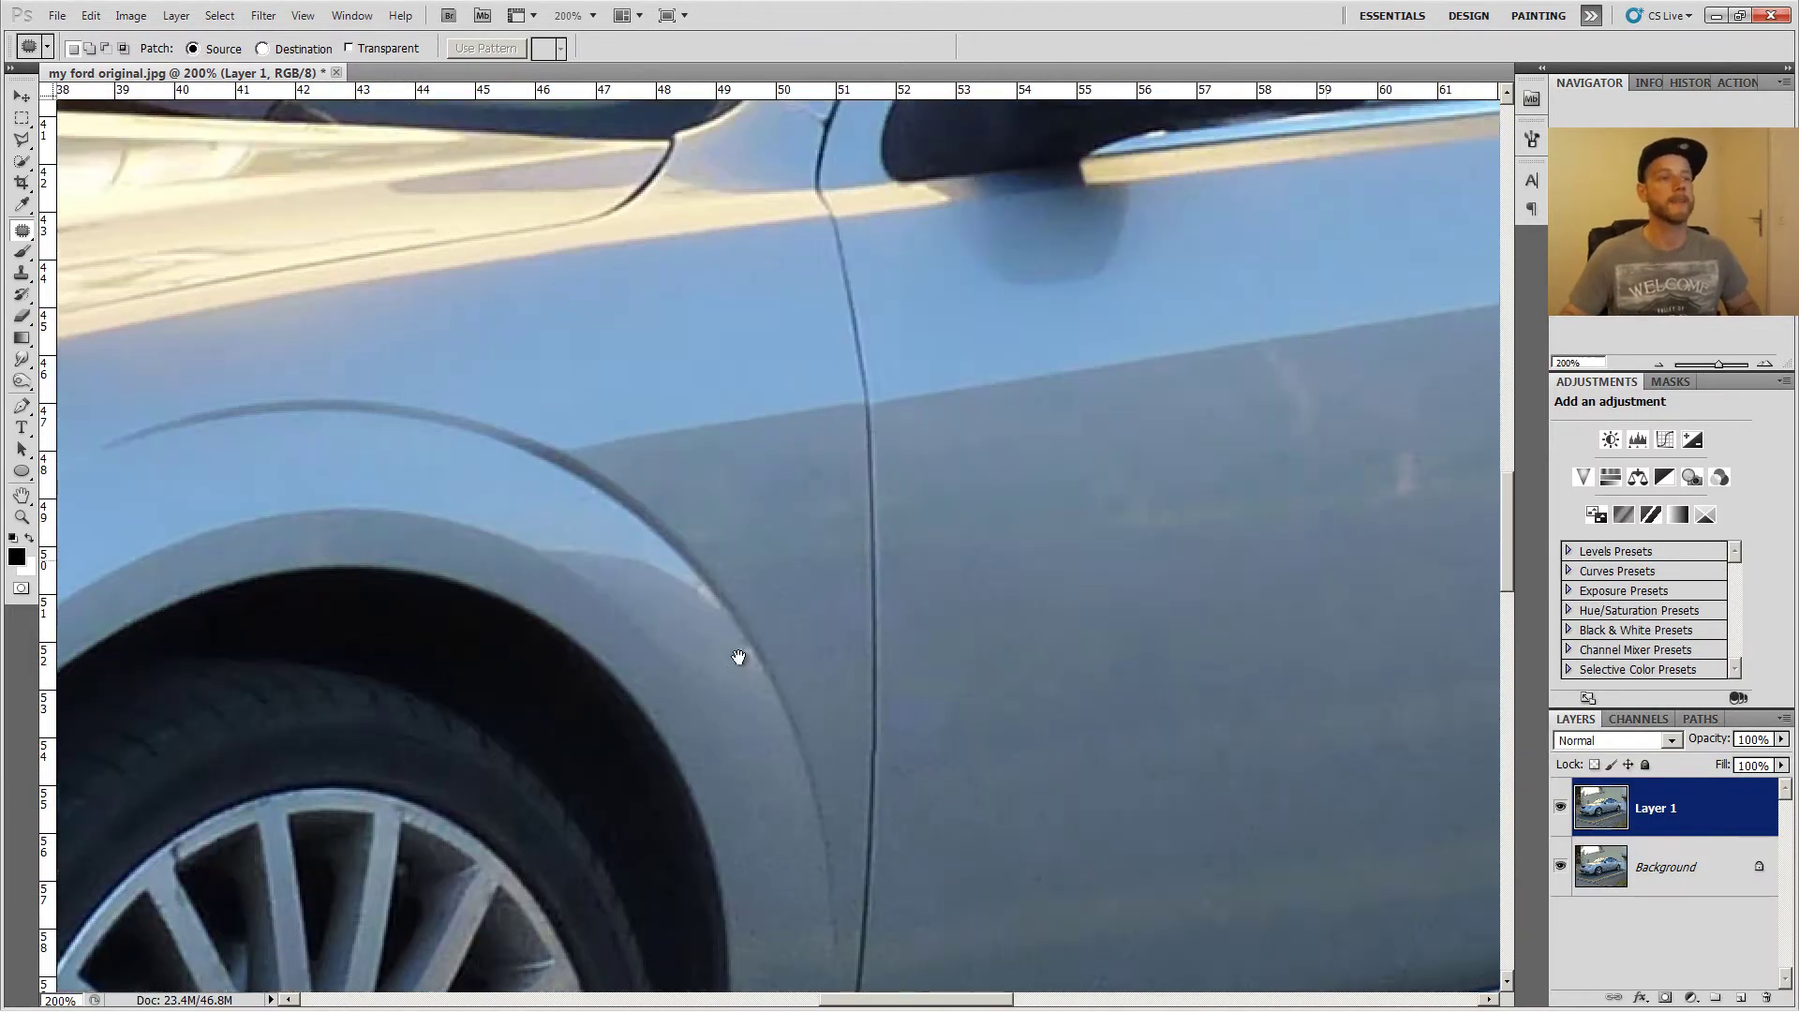
{"action": "scroll", "coordinate": [740, 659], "scroll_direction": "right", "scroll_amount": 5}
{"action": "left_click_drag", "start_coordinate": [1094, 576], "coordinate": [739, 622]}
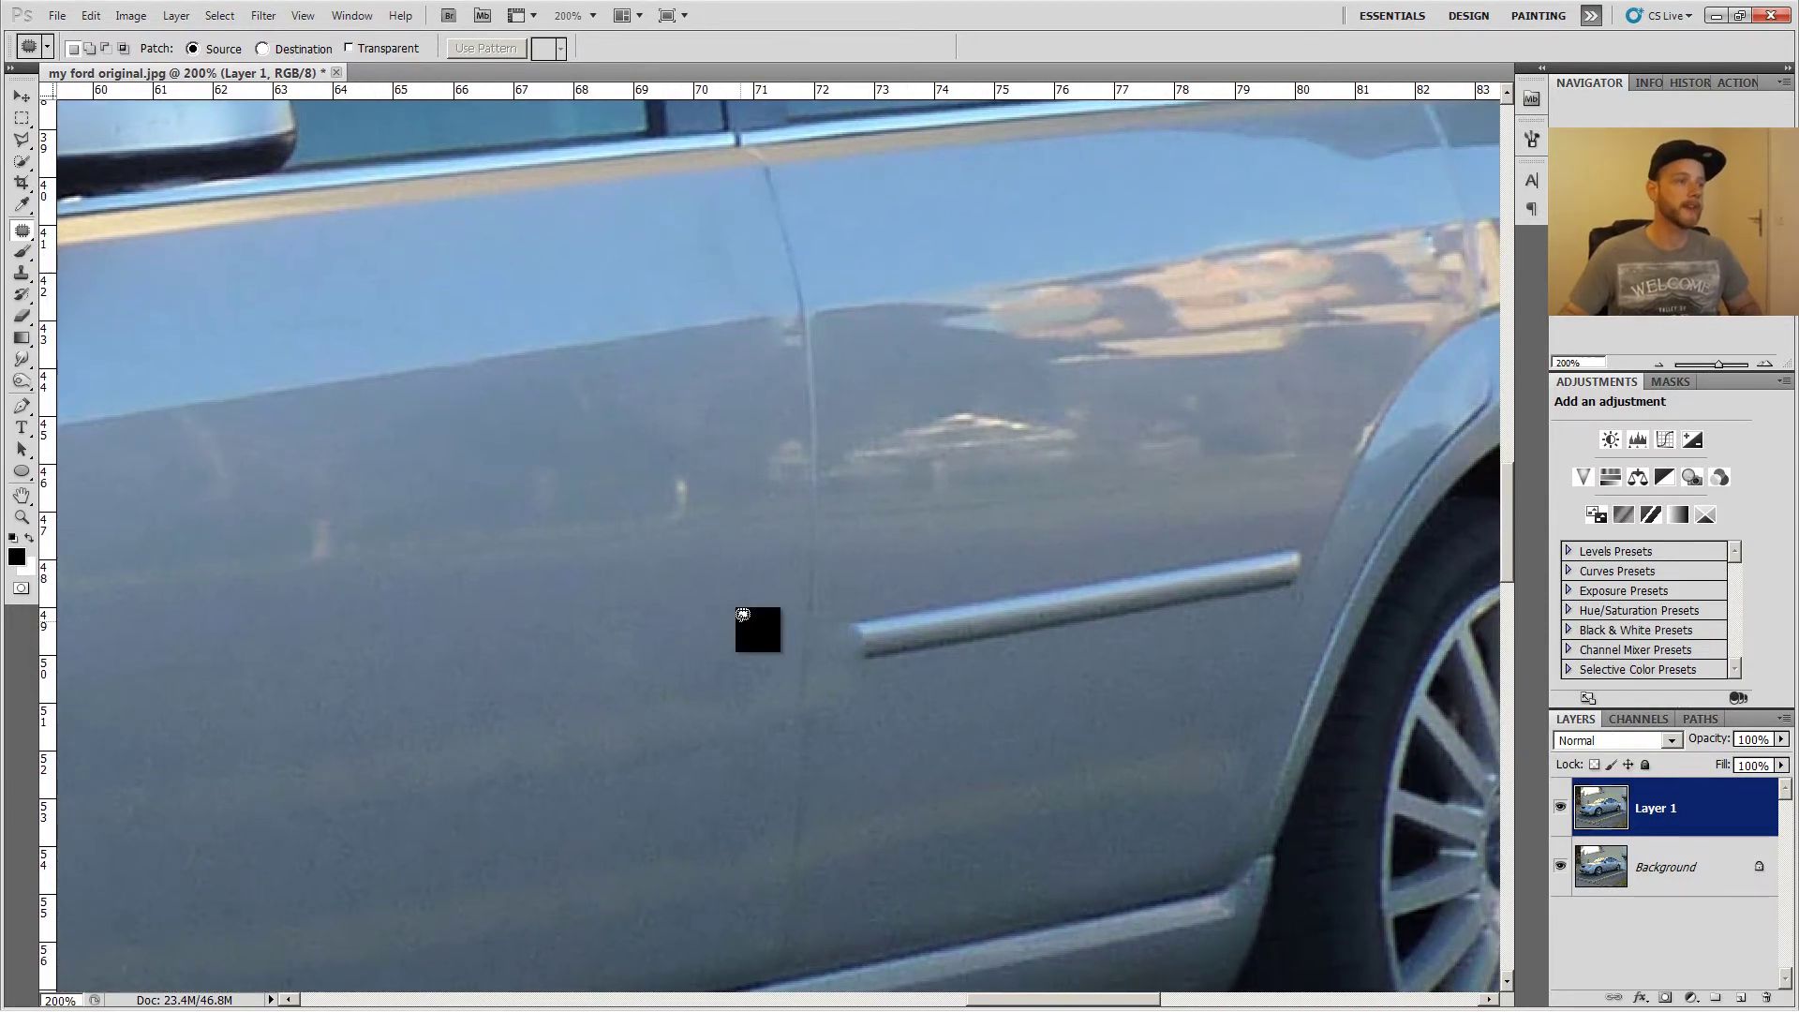
{"action": "mouse_move", "coordinate": [1303, 520]}
{"action": "left_mouse_down"}
{"action": "mouse_move", "coordinate": [859, 614]}
{"action": "mouse_move", "coordinate": [880, 683]}
{"action": "mouse_move", "coordinate": [1146, 642]}
{"action": "mouse_move", "coordinate": [1308, 602]}
{"action": "mouse_move", "coordinate": [1337, 554]}
{"action": "mouse_move", "coordinate": [1304, 523]}
{"action": "left_mouse_up"}
{"action": "left_click_drag", "start_coordinate": [1182, 586], "coordinate": [1138, 515]}
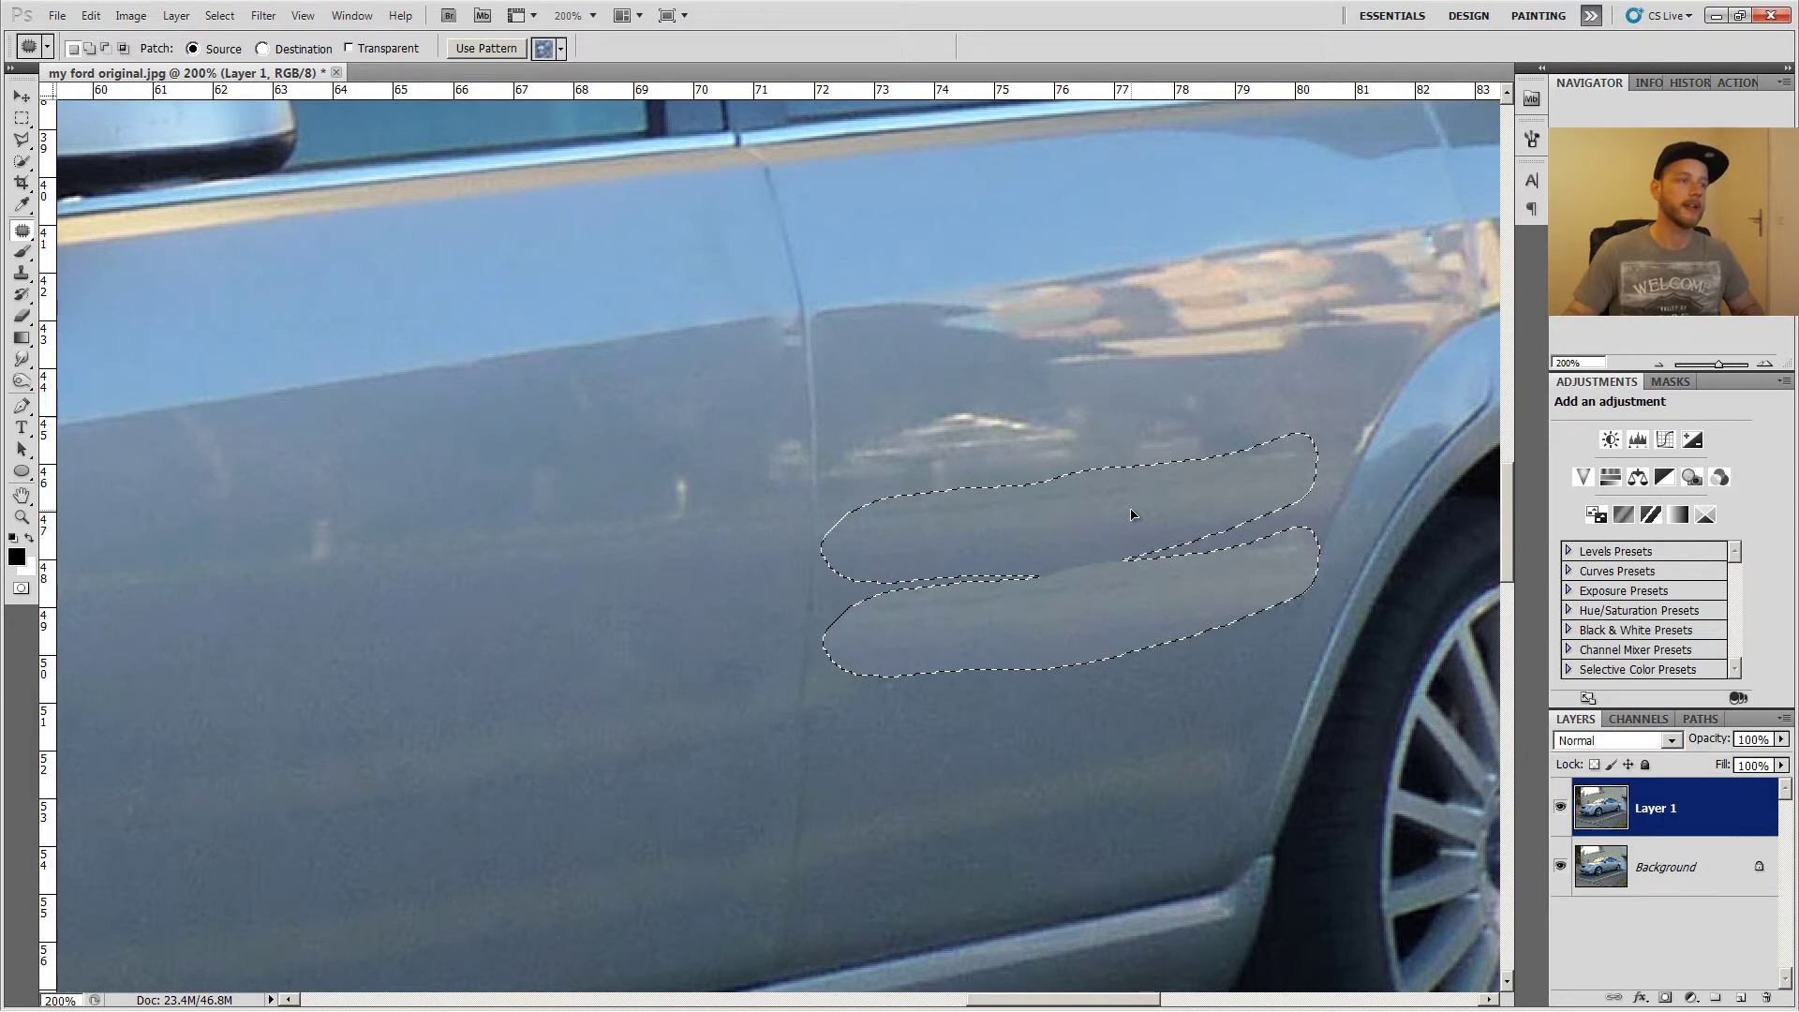
{"action": "key", "text": "ctrl+d"}
- Zoom out to 33.3% to see the entire car with both door trim strips removed
{"action": "key", "text": "ctrl+minus"}
{"action": "key", "text": "ctrl+minus"}
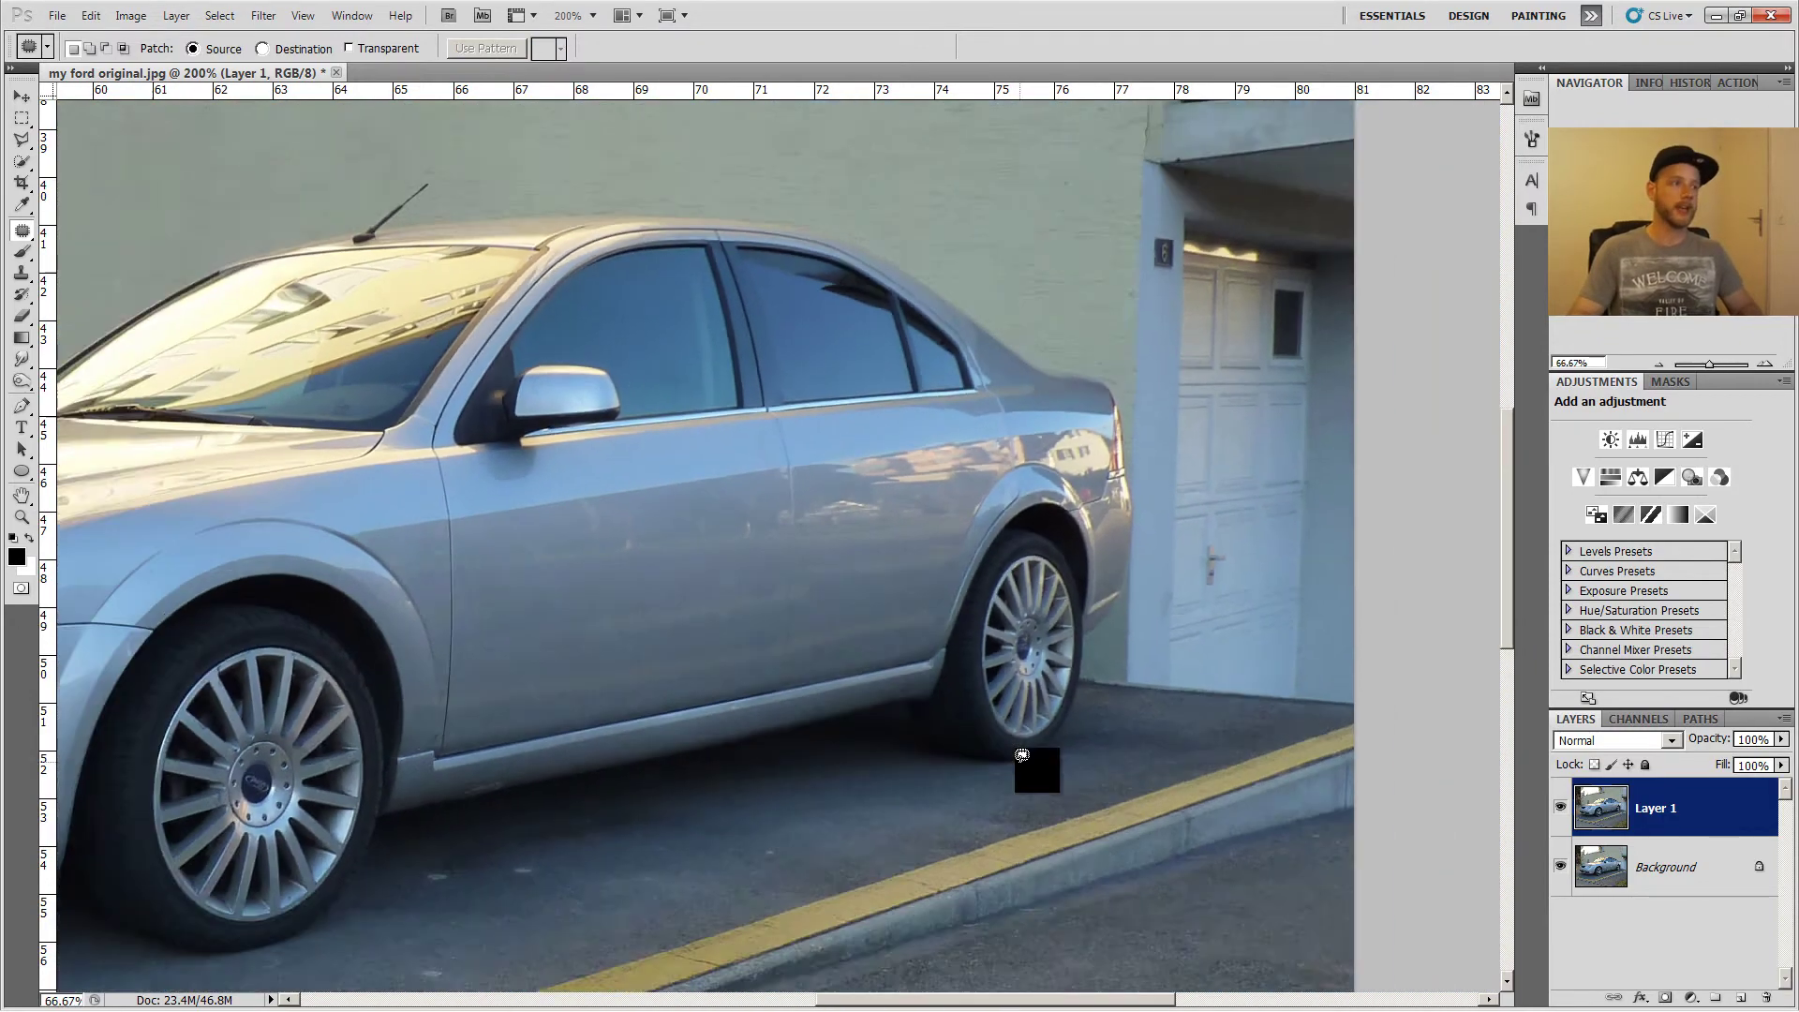
{"action": "key", "text": "ctrl+minus"}
{"action": "key", "text": "ctrl+minus"}
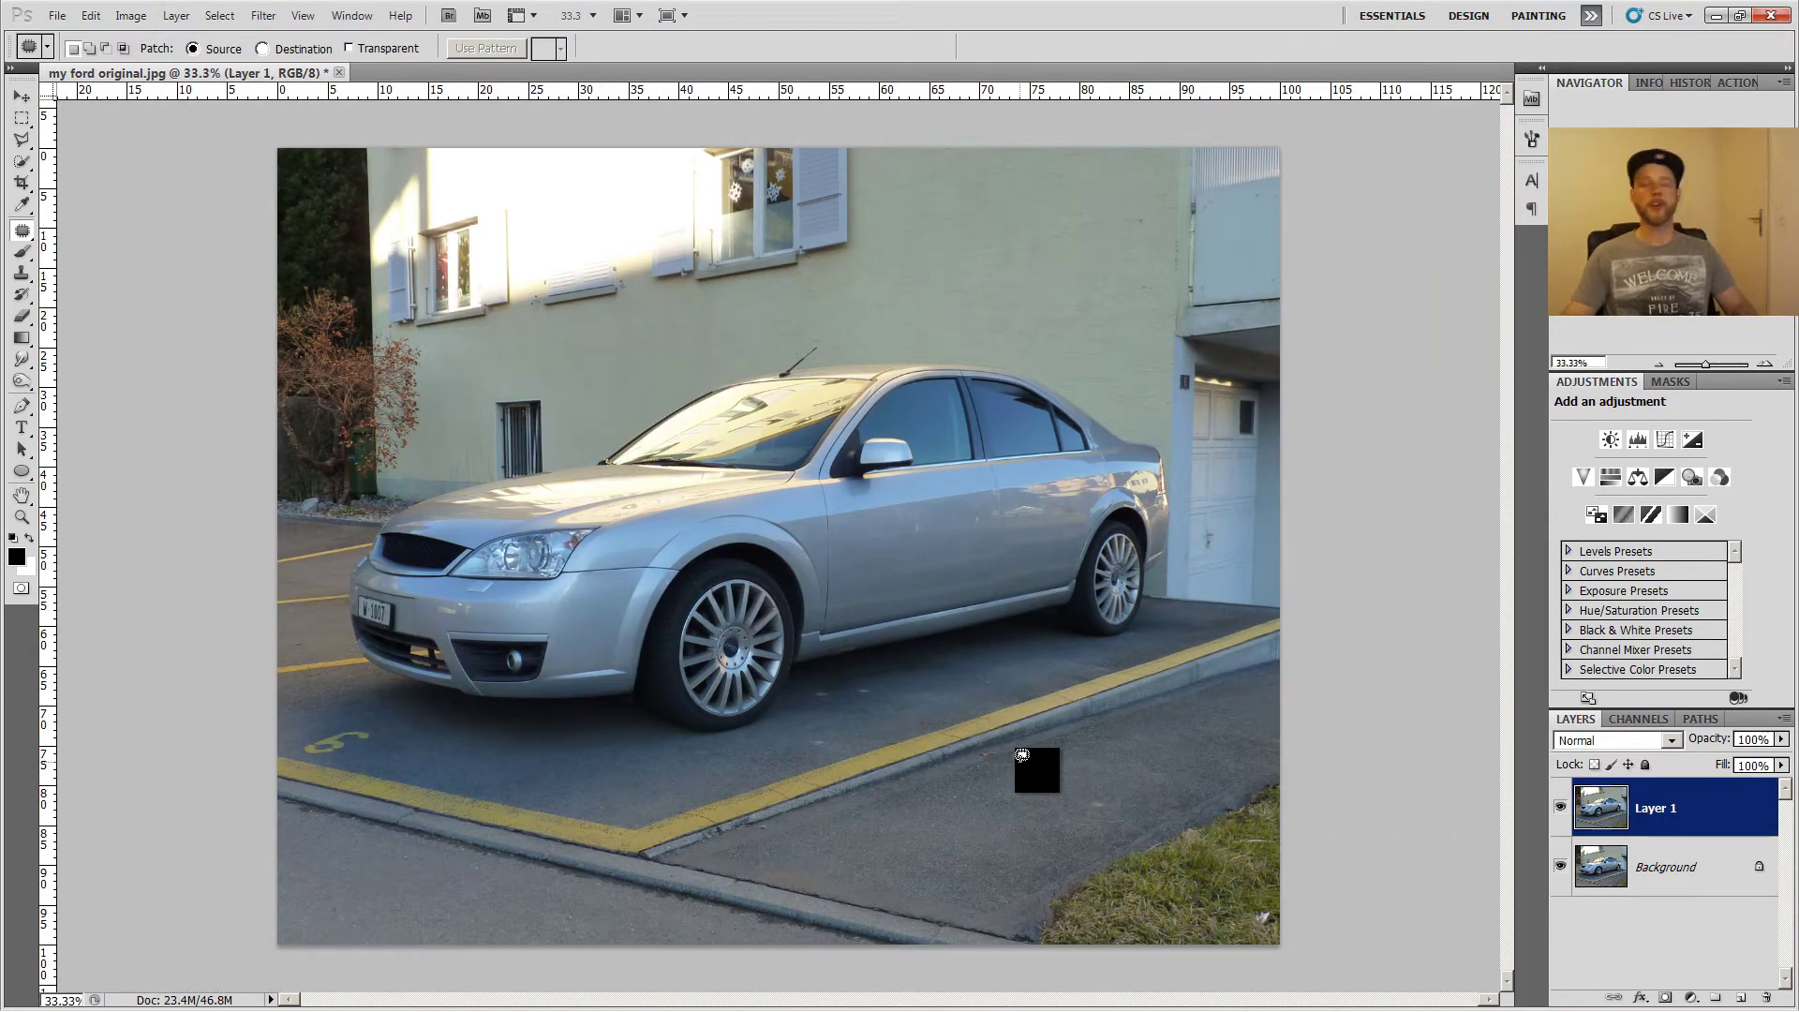